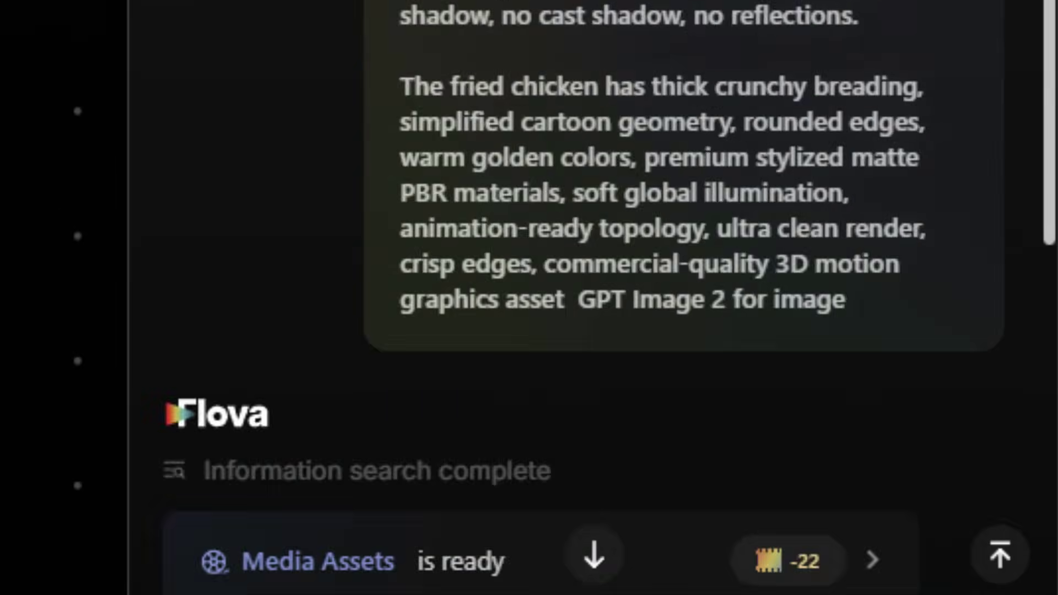
pyautogui.scroll(5, 551, 276)
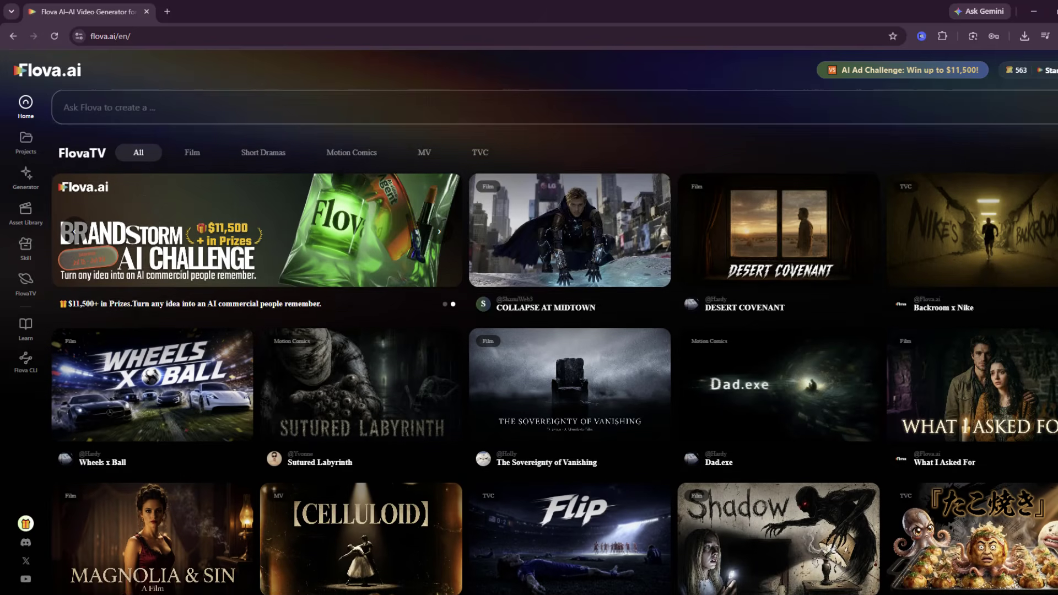
pyautogui.scroll(-2, 551, 358)
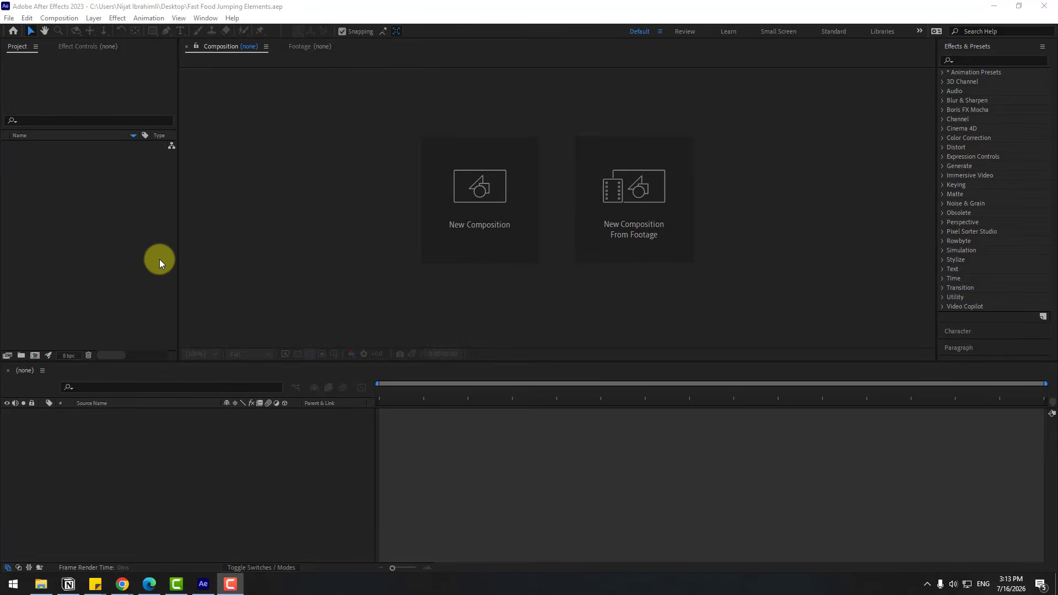
# Create a composition named "3D animation" with the HD 1920x1080 24 fps preset and a duration of 10 seconds
pyautogui.rightClick(55, 190)
pyautogui.click(86, 197)
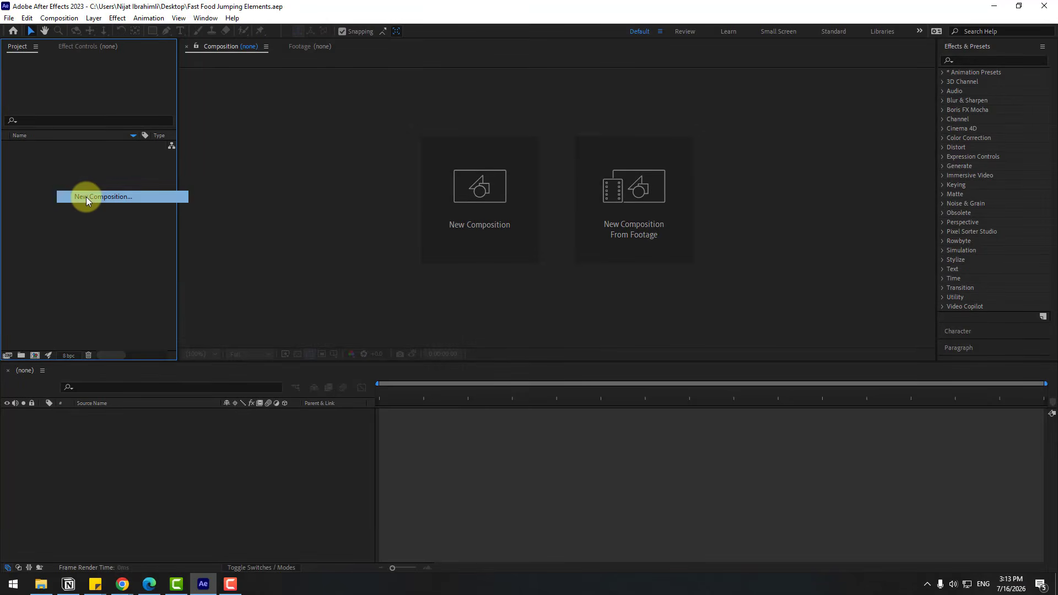
pyautogui.write('3D animation')
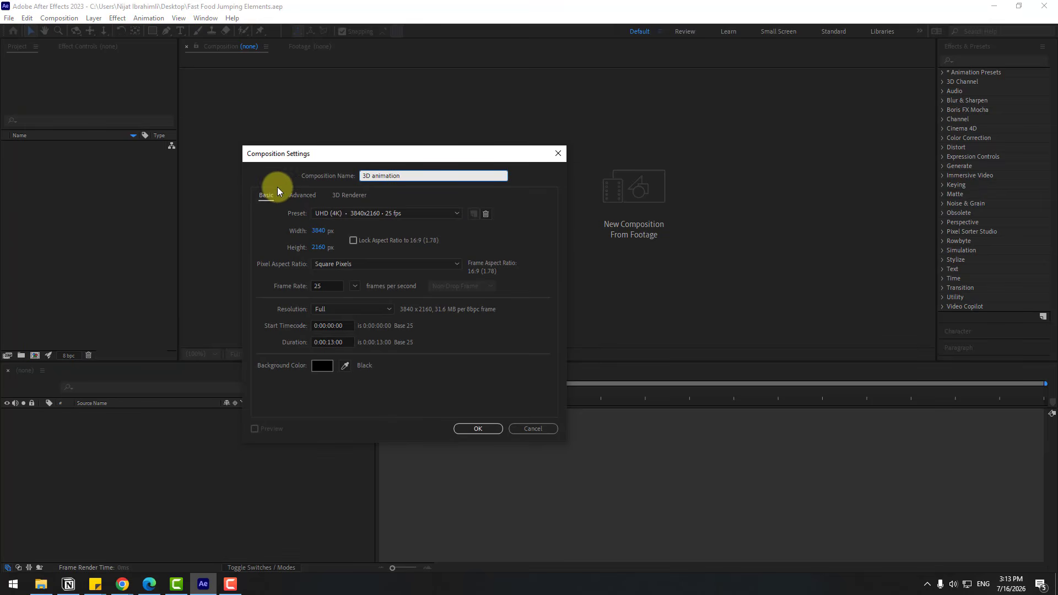
pyautogui.click(337, 212)
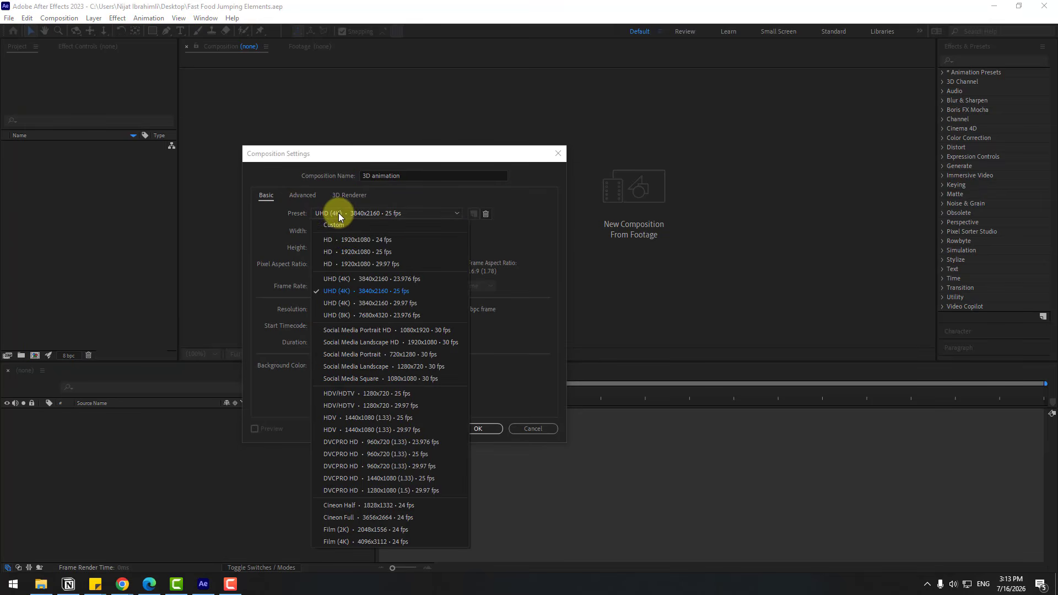
pyautogui.click(352, 240)
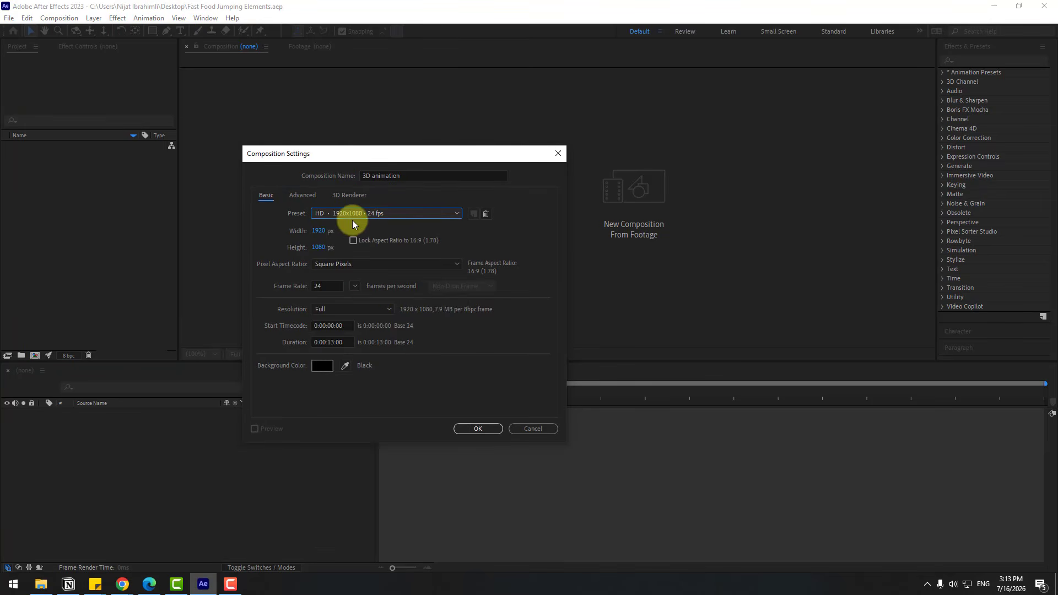
pyautogui.doubleClick(330, 343)
pyautogui.press('BackSpace')
pyautogui.write('10')
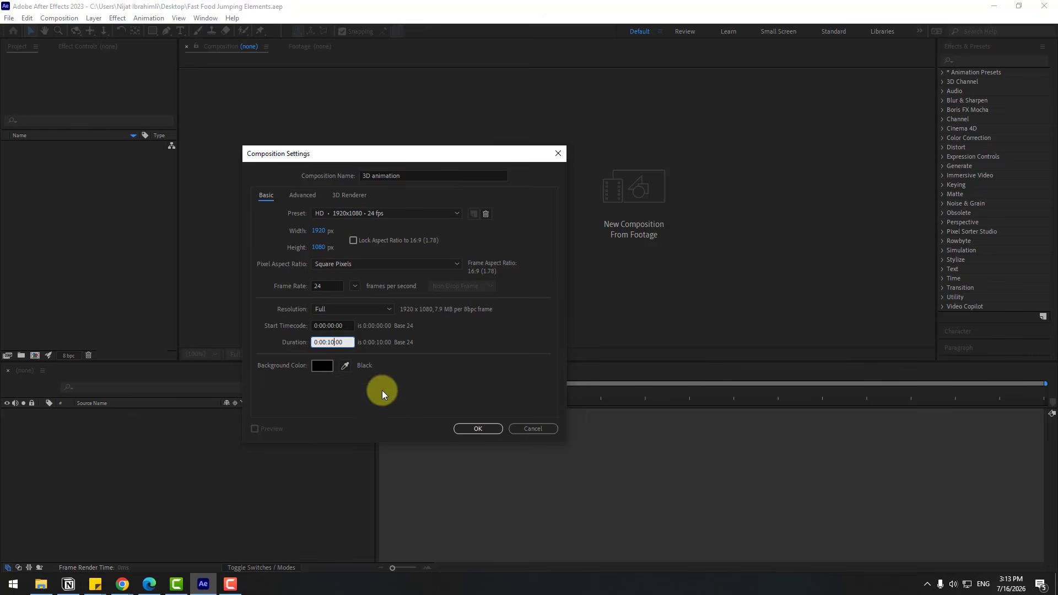
pyautogui.click(461, 429)
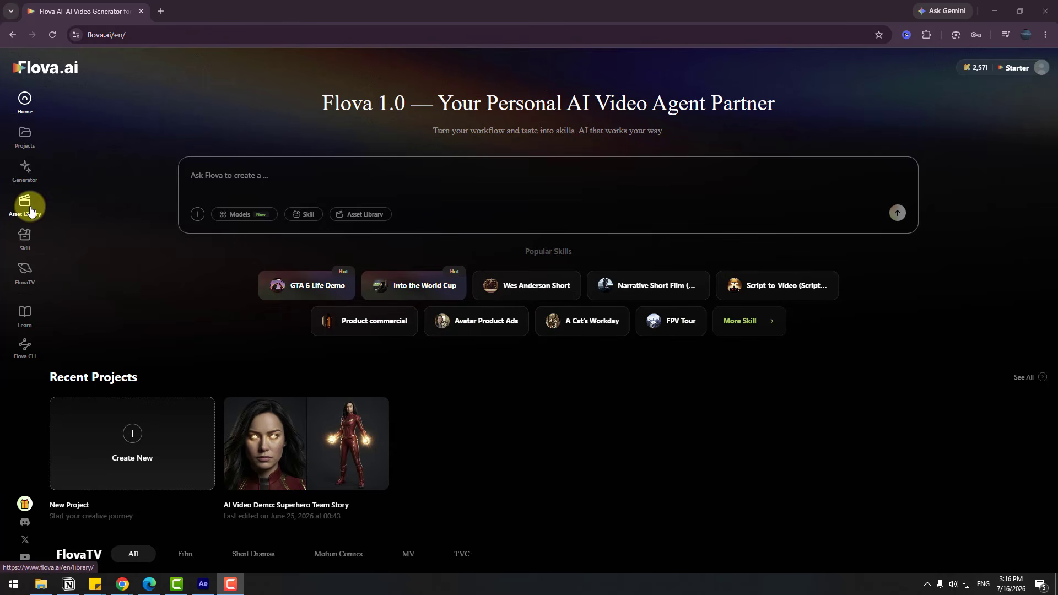
# In Flova.ai in the browser, look through the featured Essentials skill templates and return to the home page
pyautogui.click(26, 237)
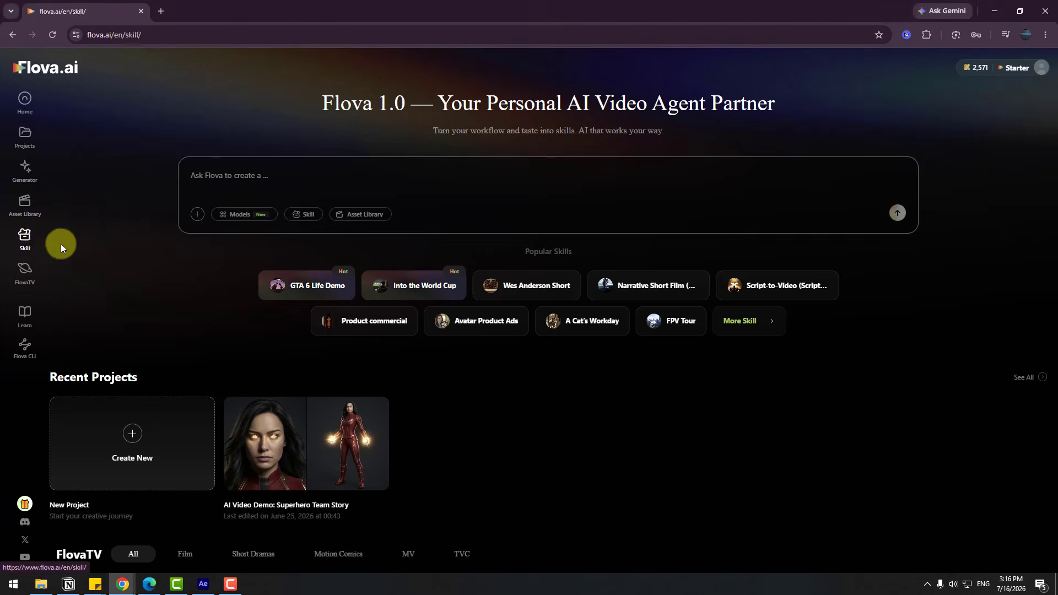
pyautogui.click(146, 119)
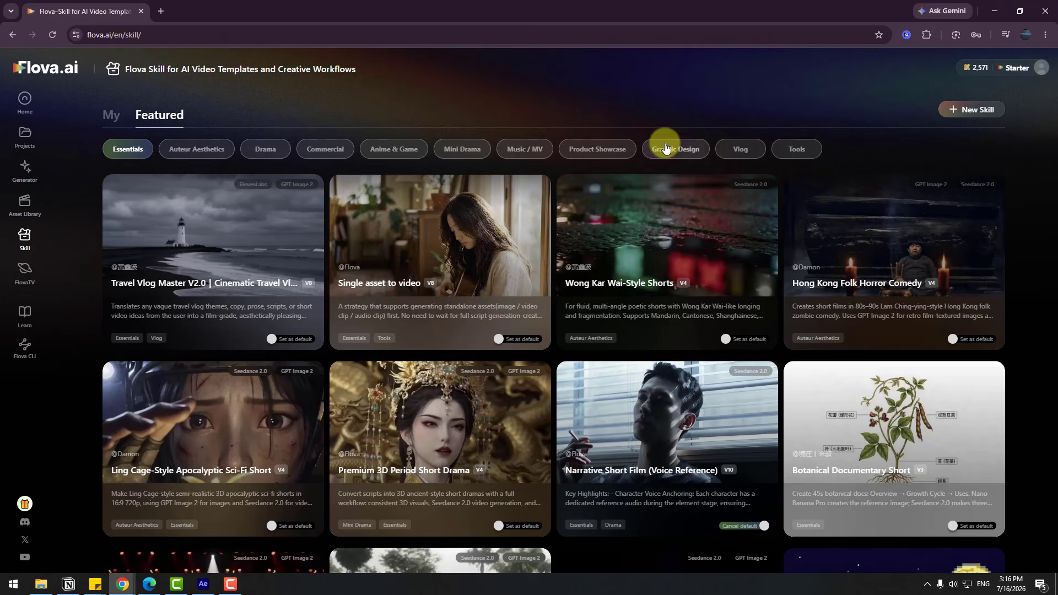
pyautogui.scroll(-4, 876, 274)
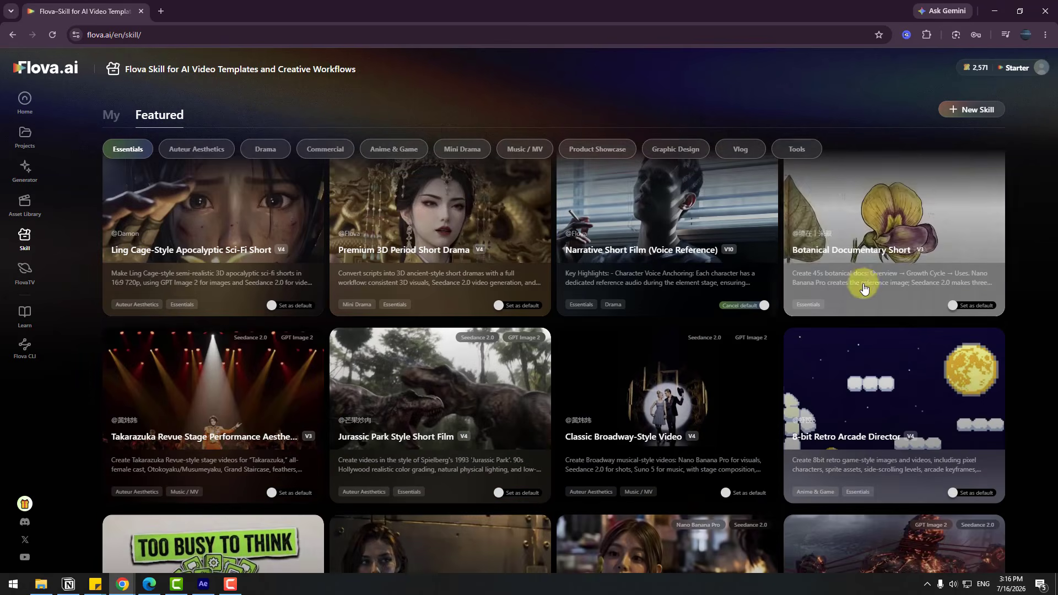
pyautogui.scroll(-3, 794, 279)
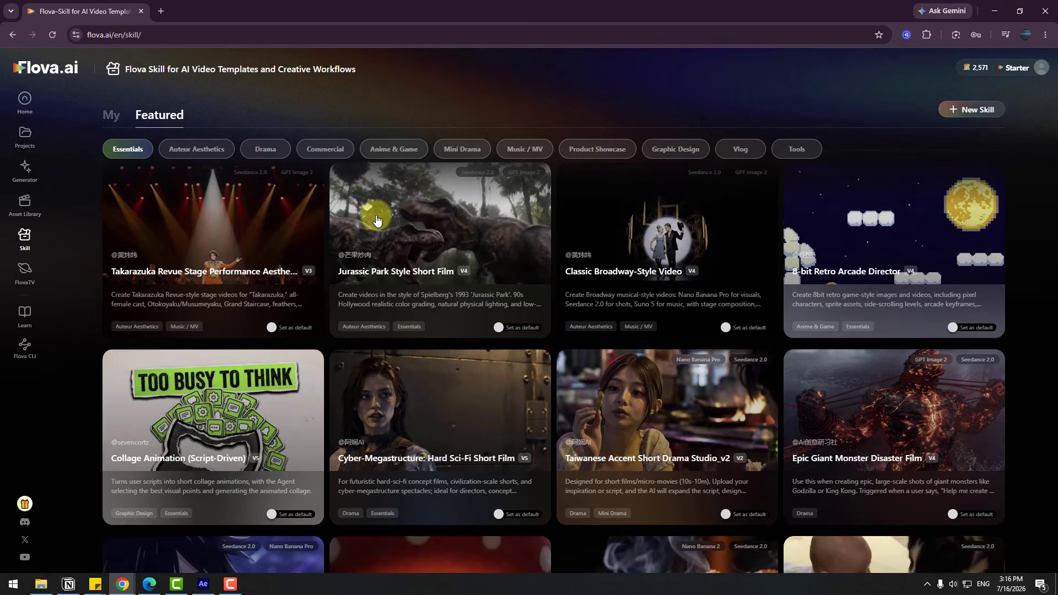
pyautogui.scroll(-3, 422, 380)
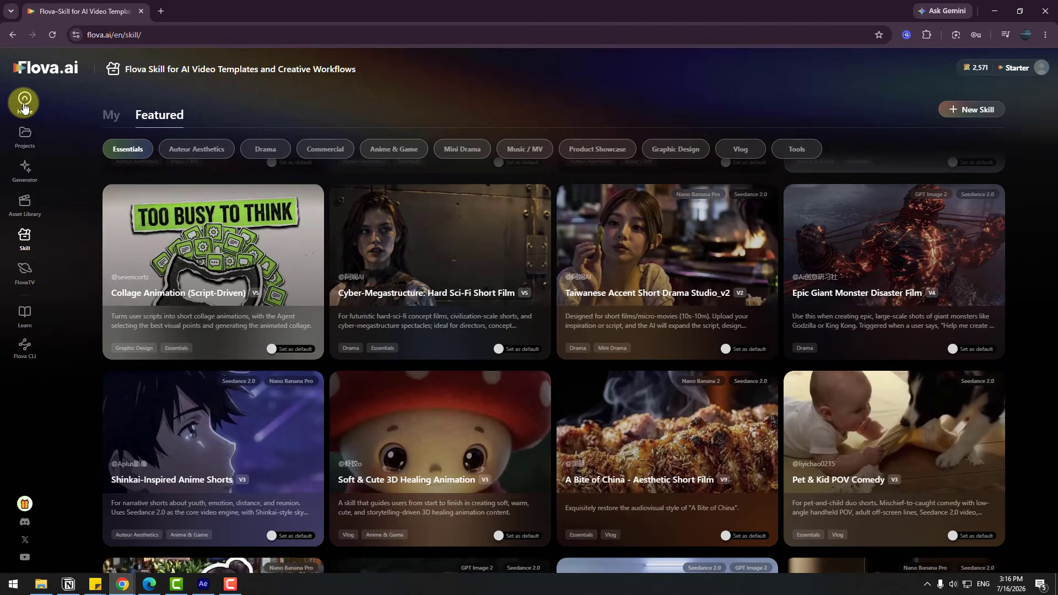
pyautogui.click(24, 100)
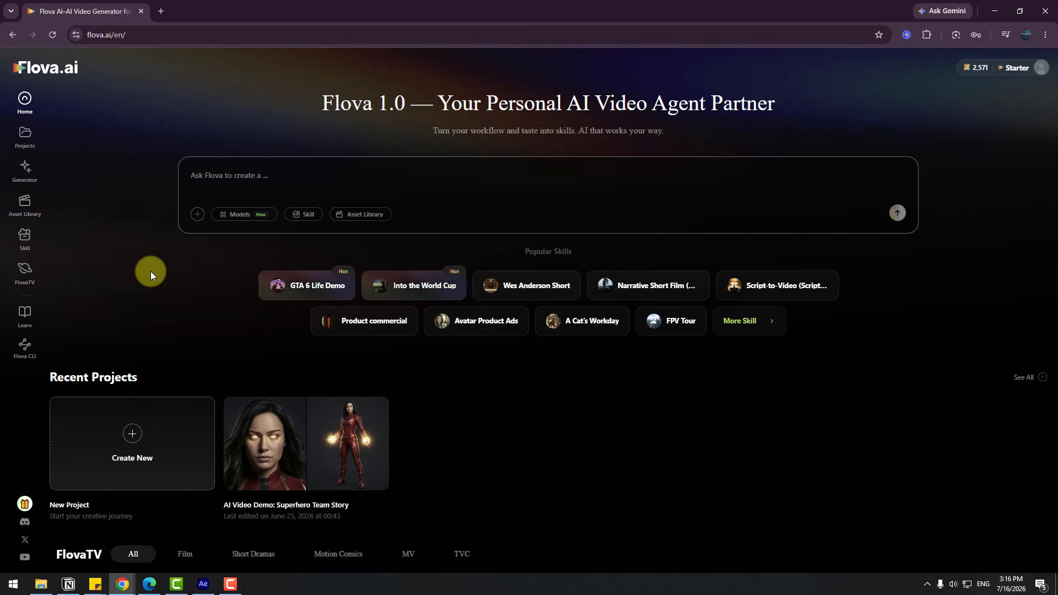
# Paste a prompt for a stylized cartoon 3D cheeseburger, floating and isolated on a pure chroma key green background (#00FF00)
pyautogui.rightClick(260, 180)
pyautogui.click(276, 290)
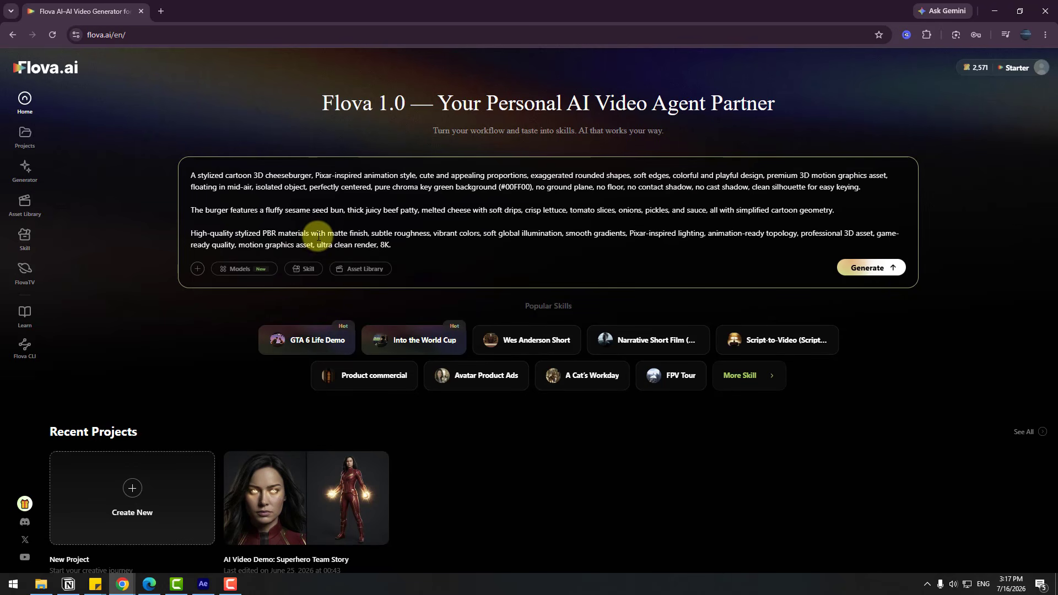
pyautogui.click(197, 268)
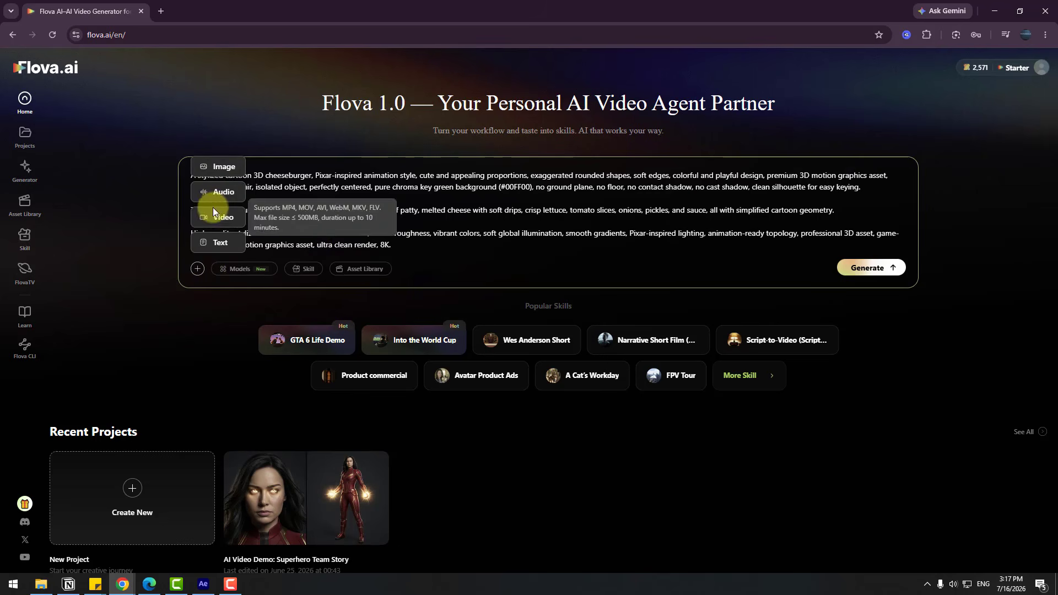
pyautogui.click(164, 291)
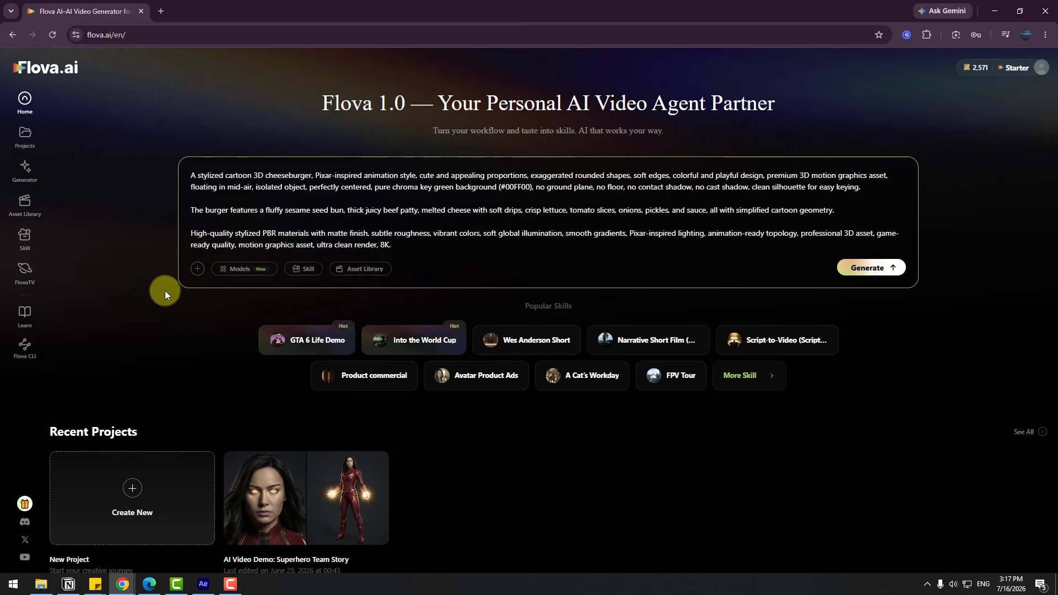
# Examine the available image, video, music and audio generation models
pyautogui.click(245, 270)
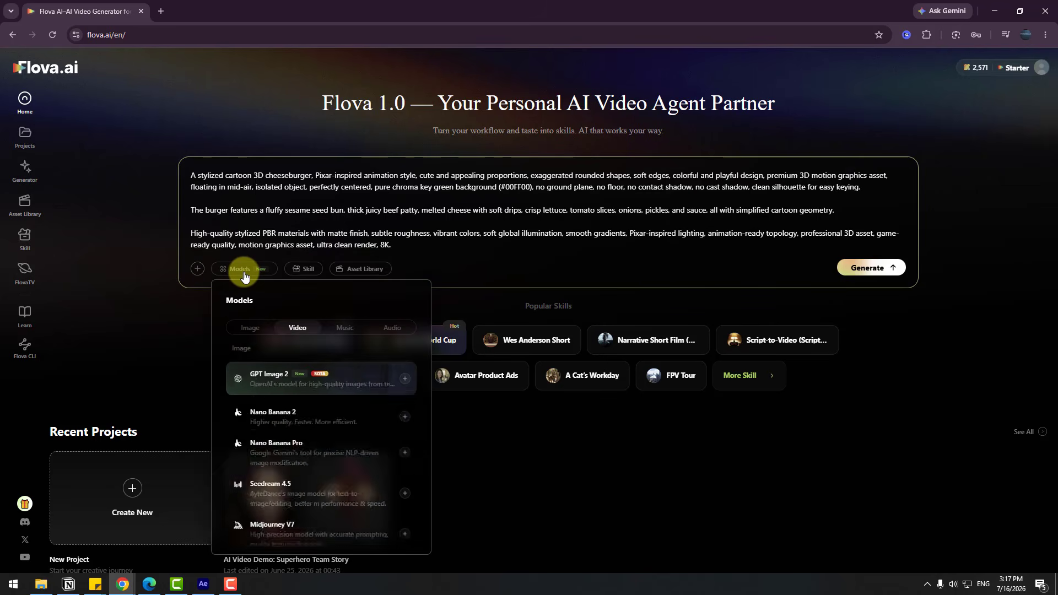
pyautogui.click(253, 335)
pyautogui.click(292, 336)
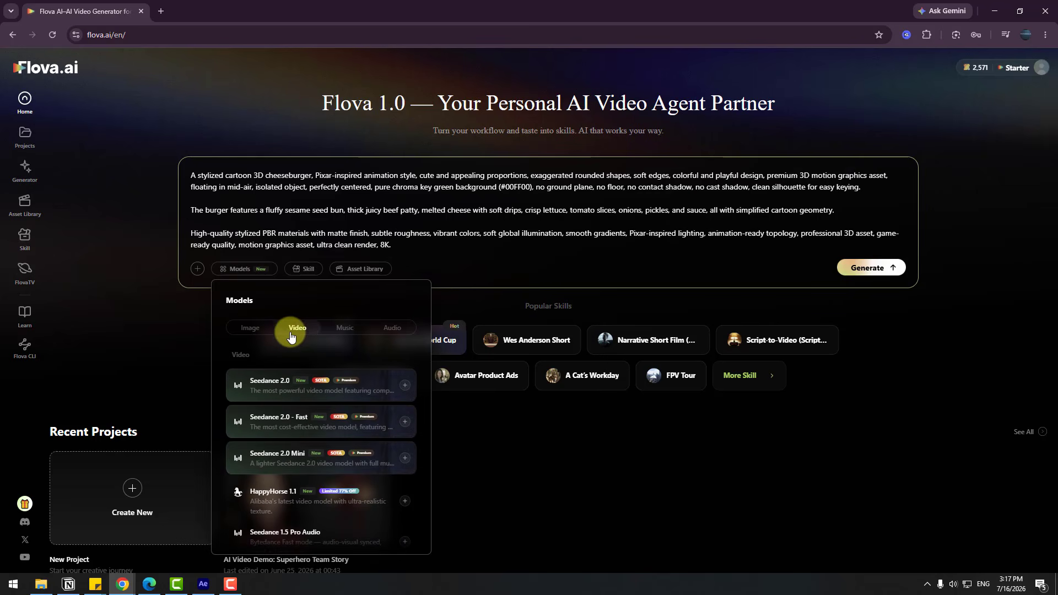
pyautogui.click(345, 335)
pyautogui.click(389, 335)
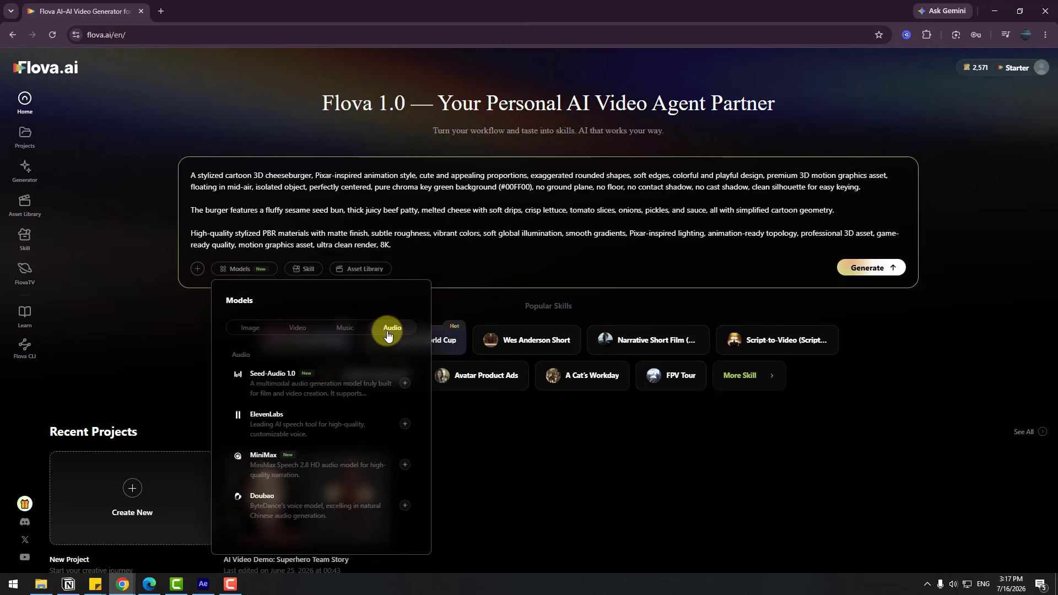
pyautogui.click(249, 331)
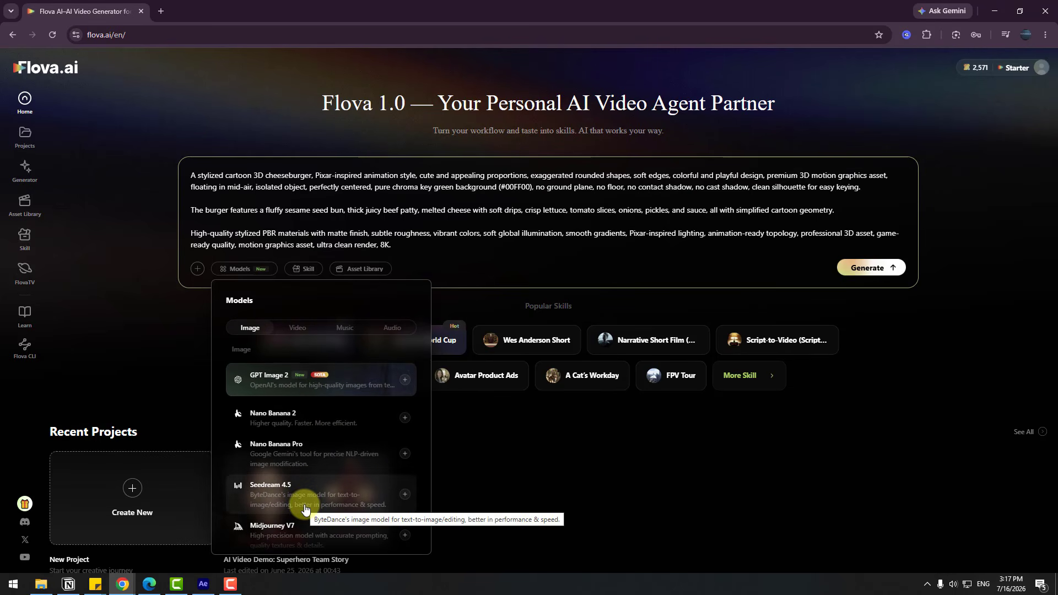
pyautogui.click(298, 329)
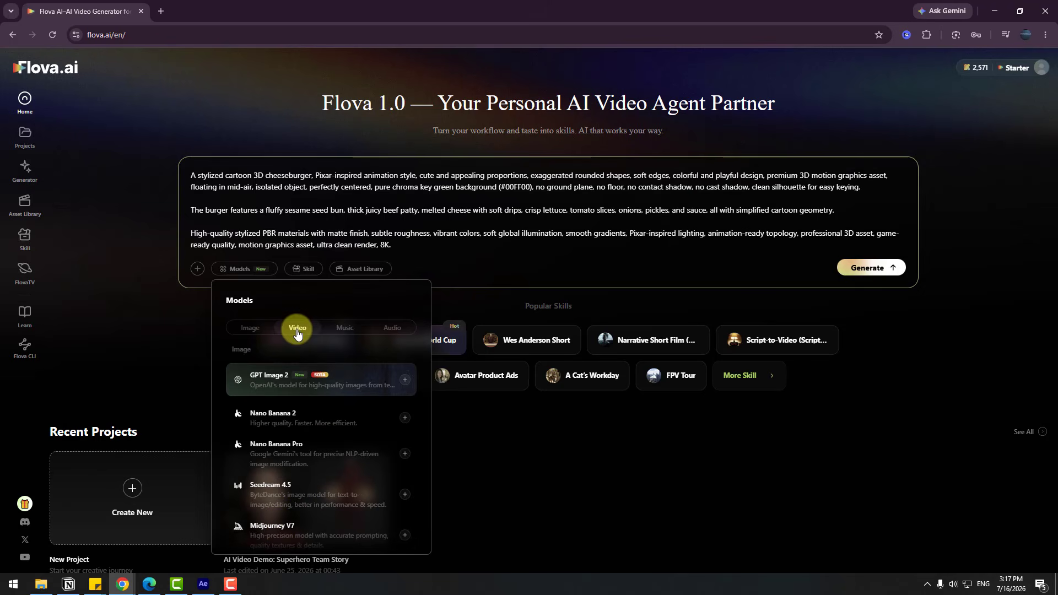
pyautogui.scroll(-2, 335, 426)
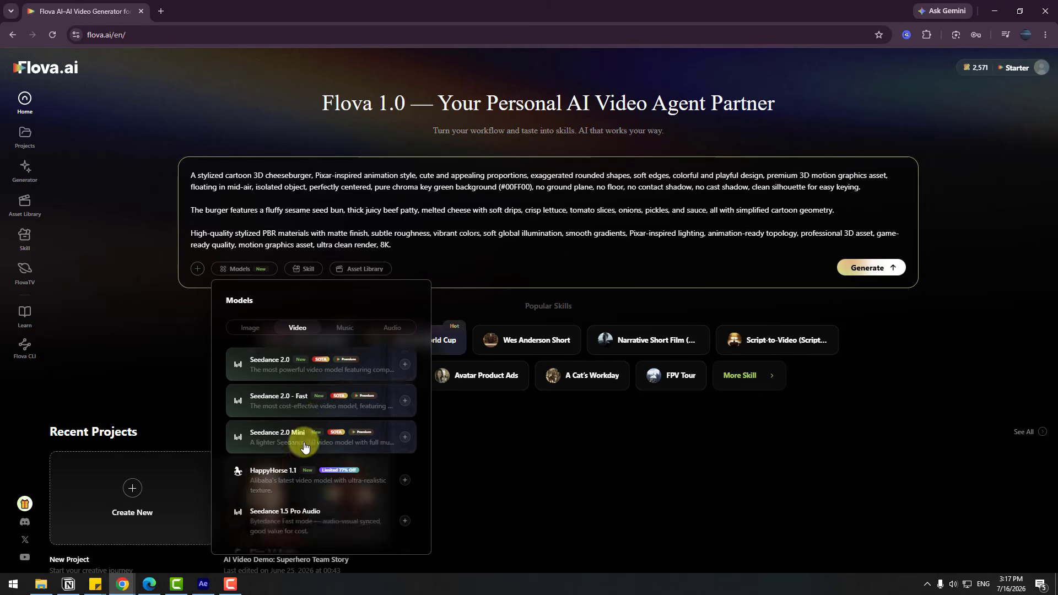
pyautogui.scroll(-5, 330, 437)
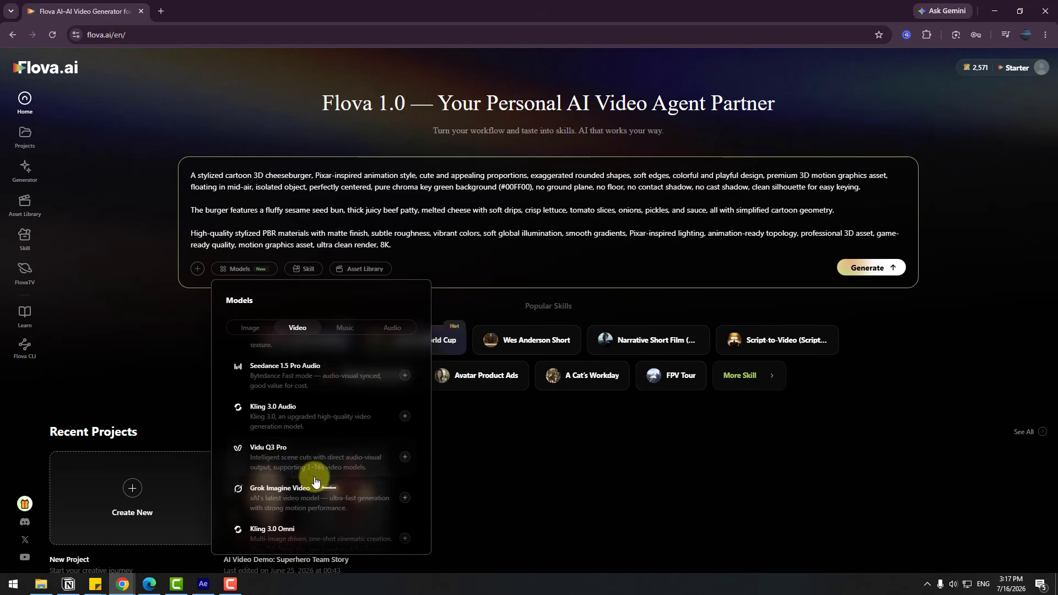
pyautogui.scroll(-1, 298, 476)
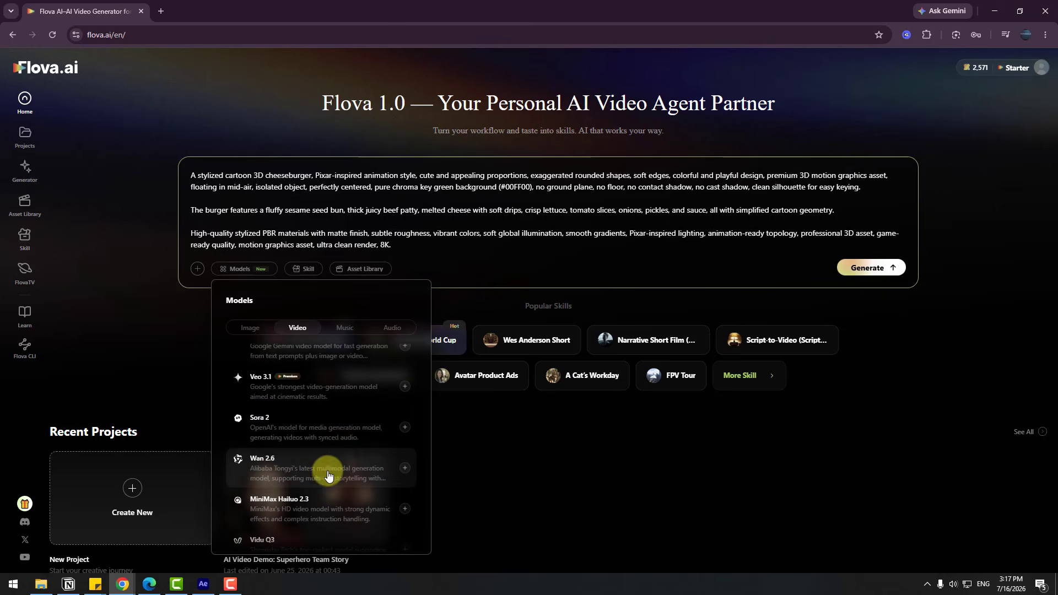
pyautogui.click(345, 329)
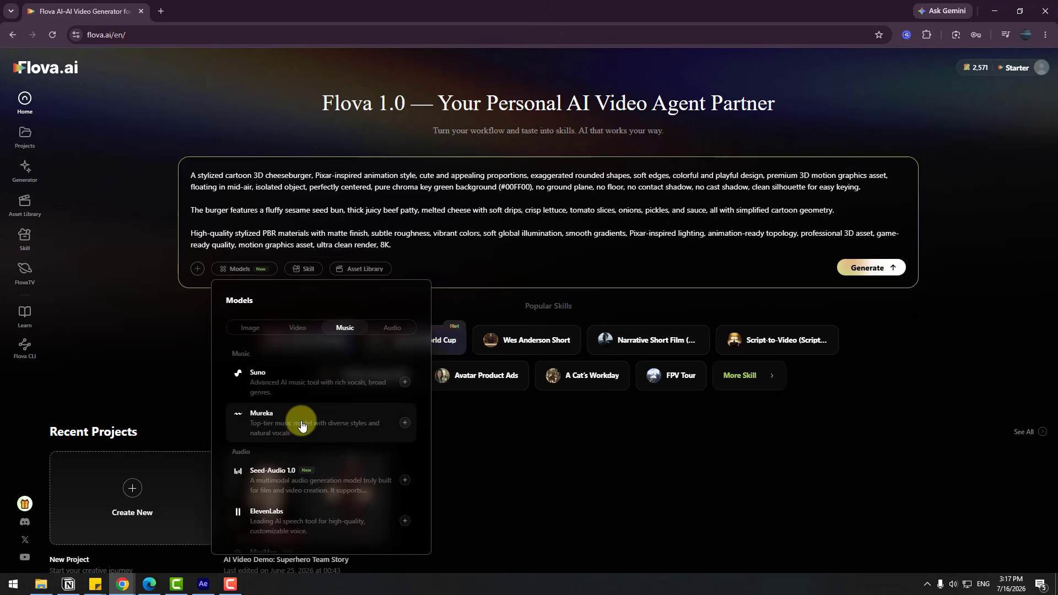
pyautogui.scroll(-1, 281, 468)
pyautogui.scroll(-2, 281, 468)
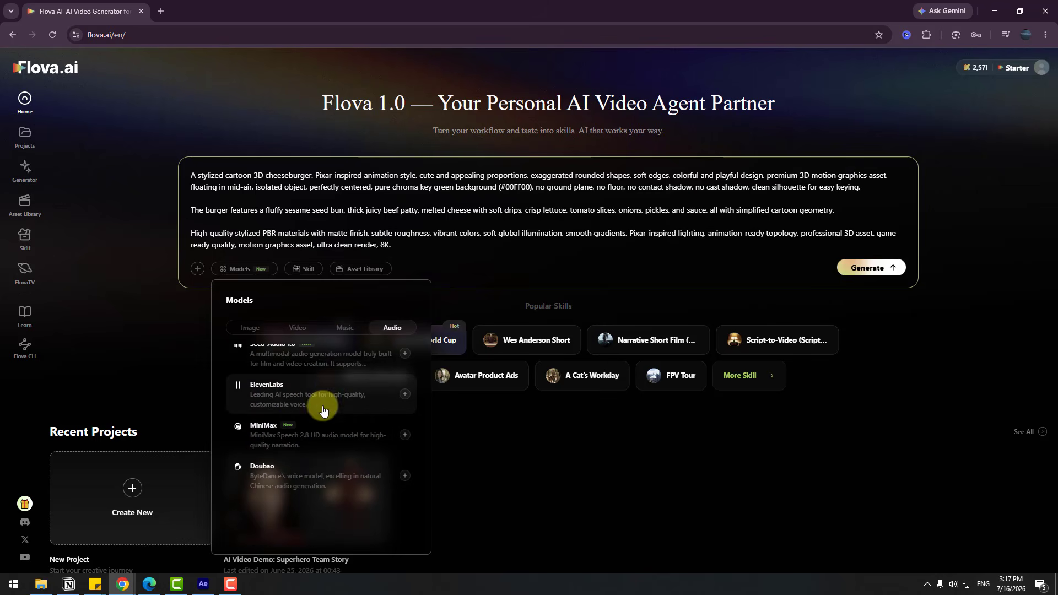
# Add GPT Image 2 as the image model to the prompt and generate the cheeseburger asset
pyautogui.click(245, 330)
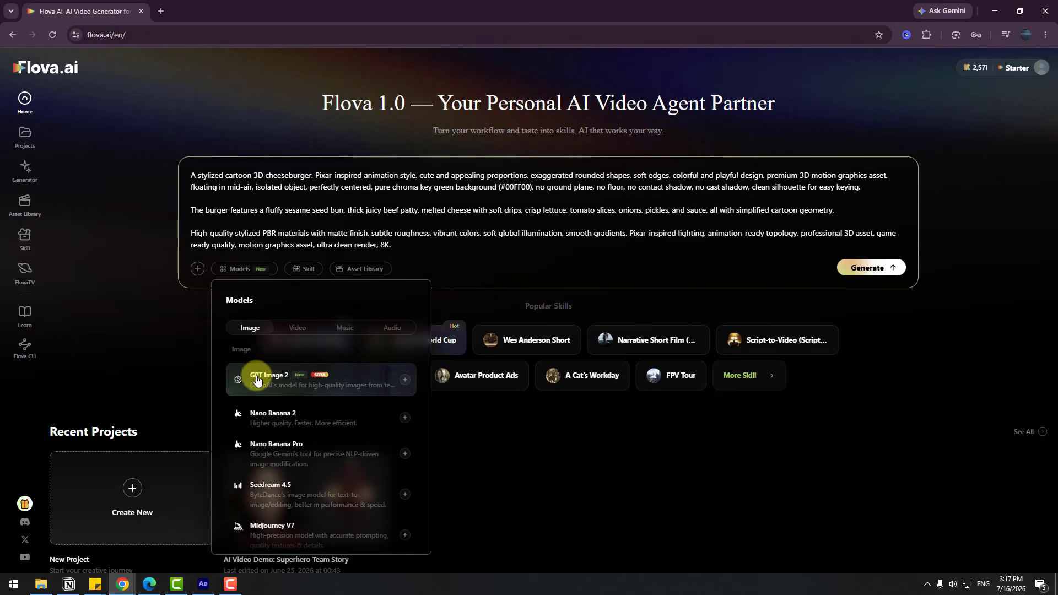
pyautogui.click(406, 381)
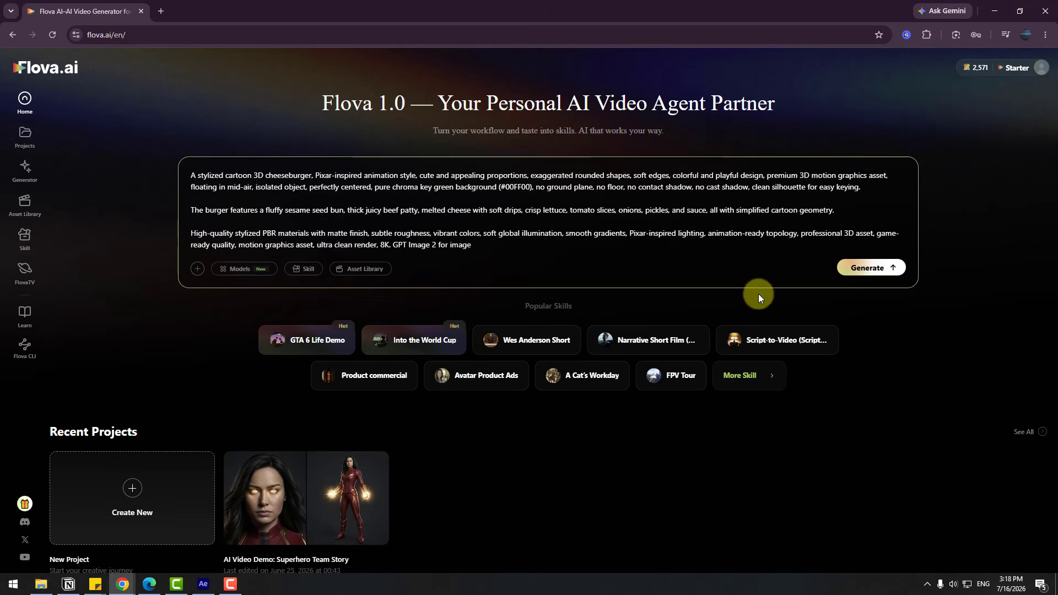
pyautogui.click(867, 269)
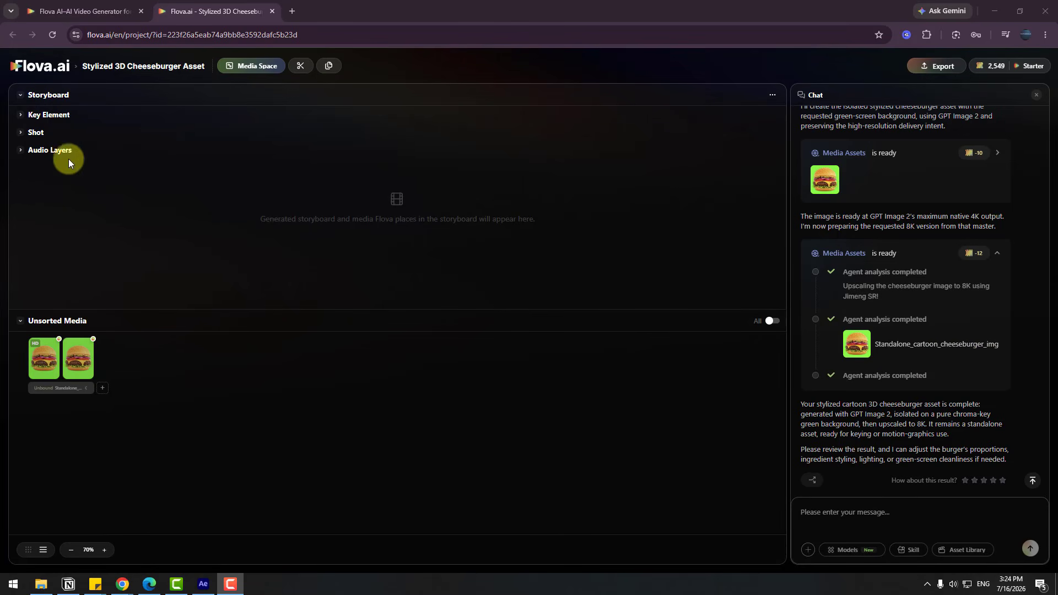
# Check the Key Element, Shot and Audio Layers sections of the cheeseburger project's storyboard
pyautogui.click(22, 114)
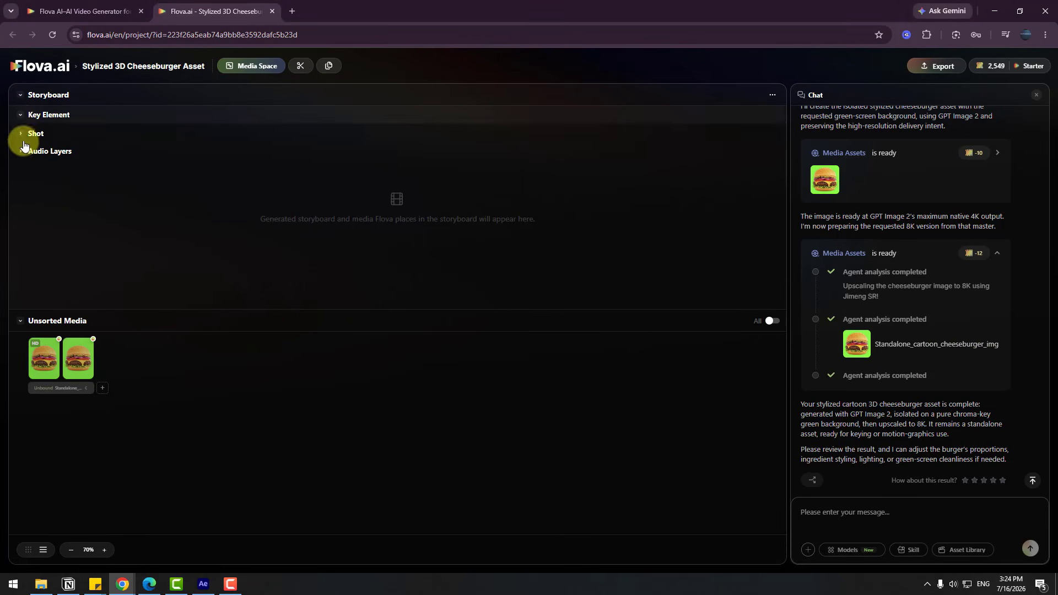
pyautogui.click(20, 133)
pyautogui.click(21, 151)
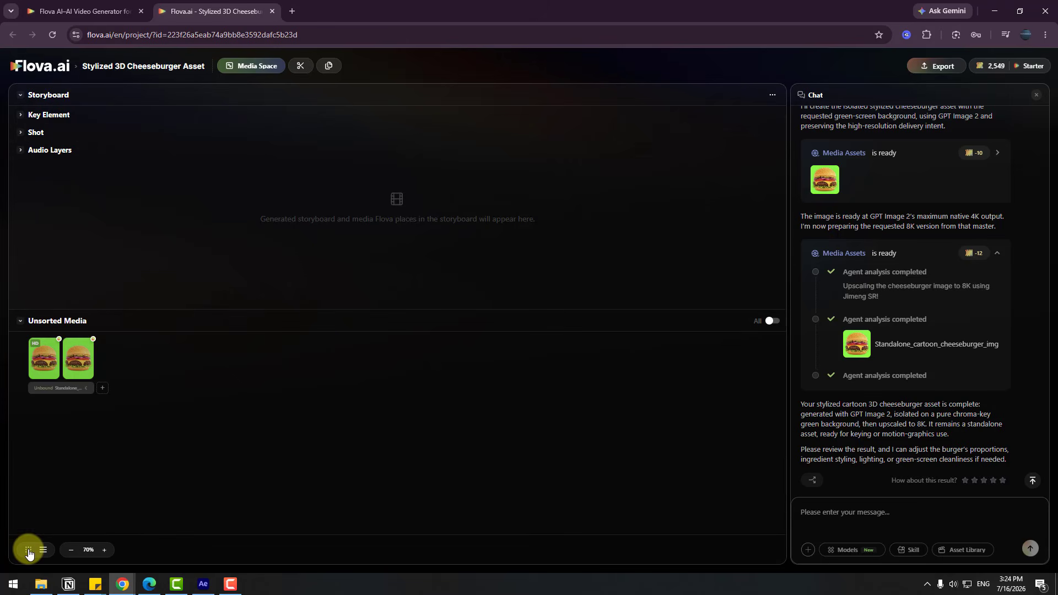
# Switch the media space to the canvas view and preview the HD cheeseburger image under Unsorted Media
pyautogui.click(29, 551)
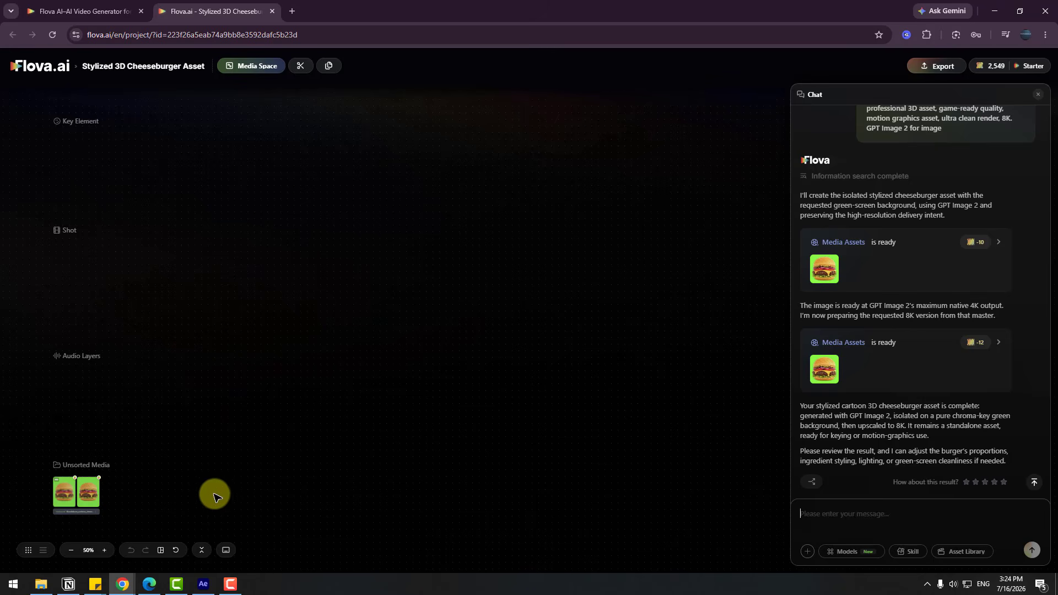
pyautogui.scroll(-2, 359, 366)
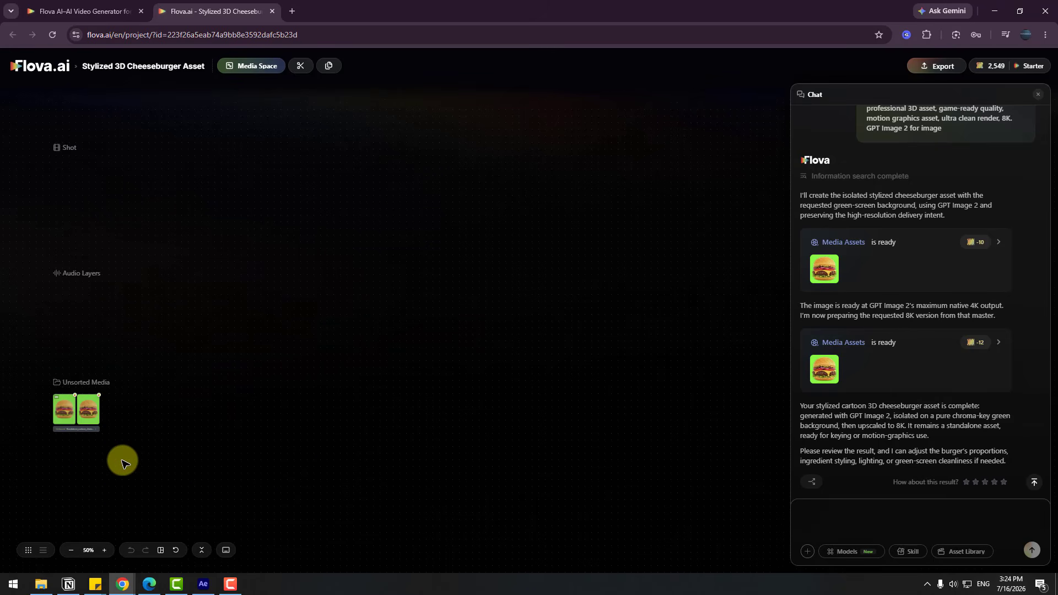
pyautogui.scroll(3, 118, 461)
pyautogui.scroll(8, 122, 462)
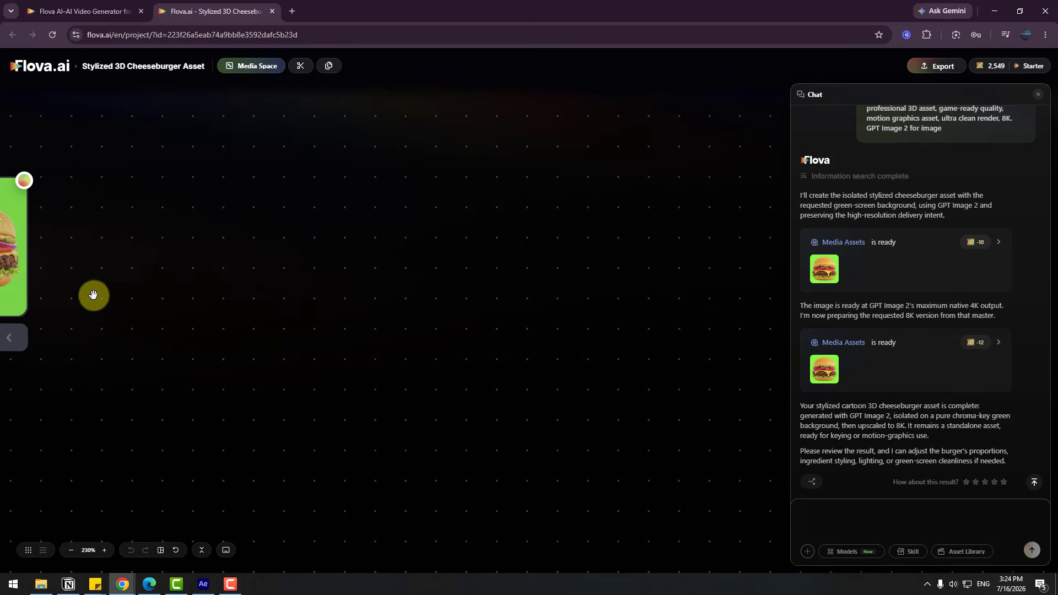
pyautogui.moveTo(90, 310); pyautogui.dragTo(524, 328)
pyautogui.scroll(4, 461, 307)
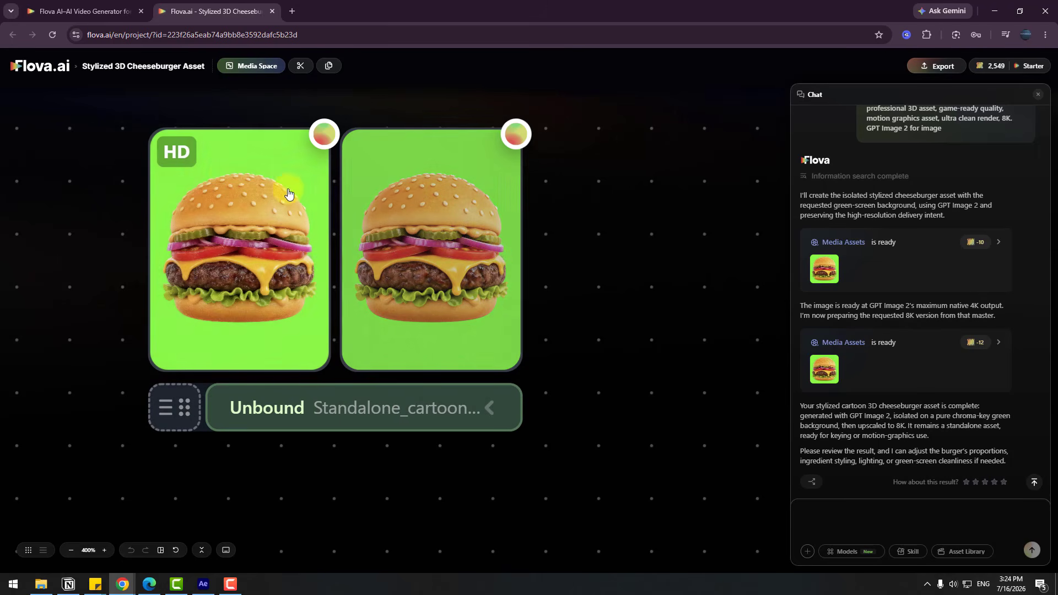
pyautogui.click(225, 178)
pyautogui.click(217, 175)
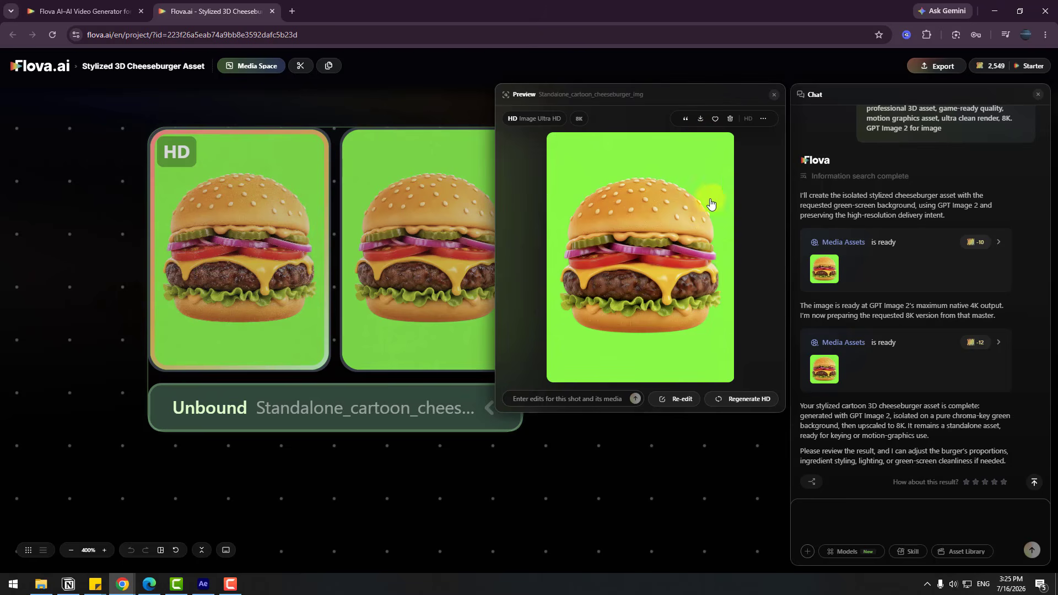
# Submit the prompt "now make loop 360 degree rotation video" with Seedance 2.0 for the cheeseburger, allowing the 1080p model for only this generation
pyautogui.click(857, 519)
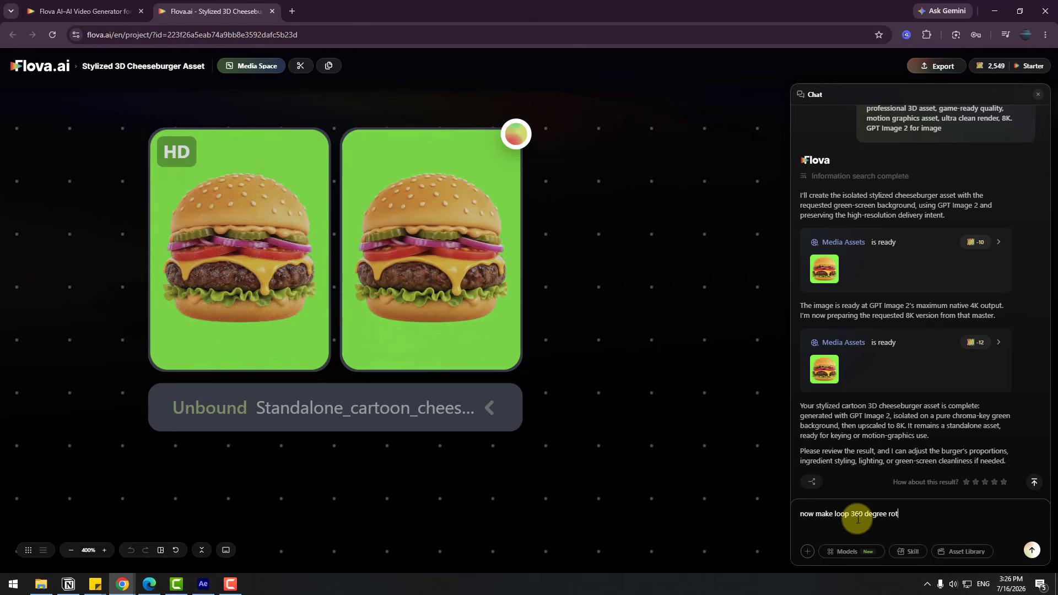
pyautogui.click(848, 552)
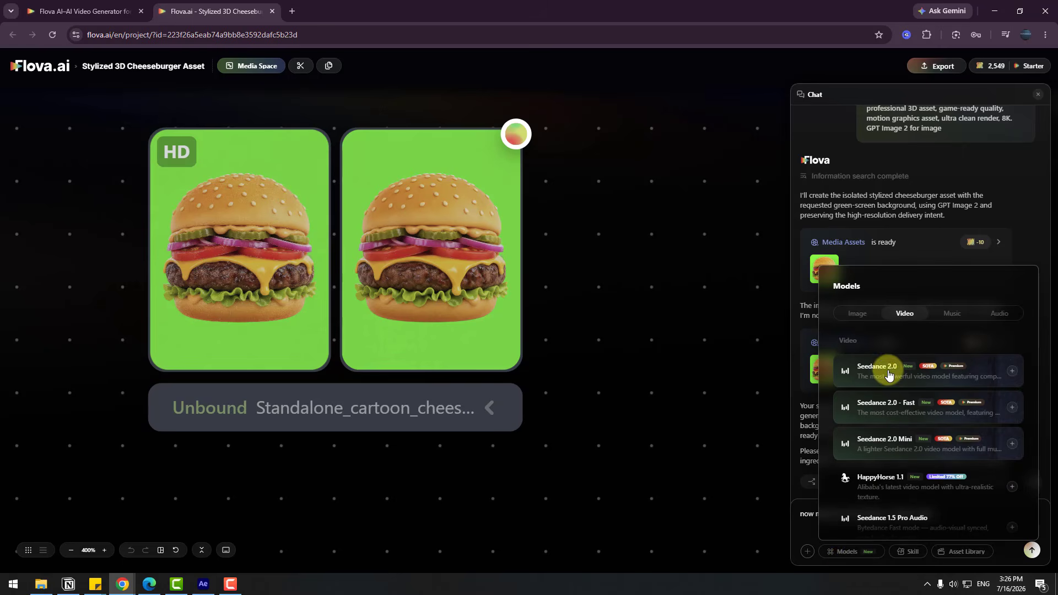
pyautogui.scroll(-3, 893, 407)
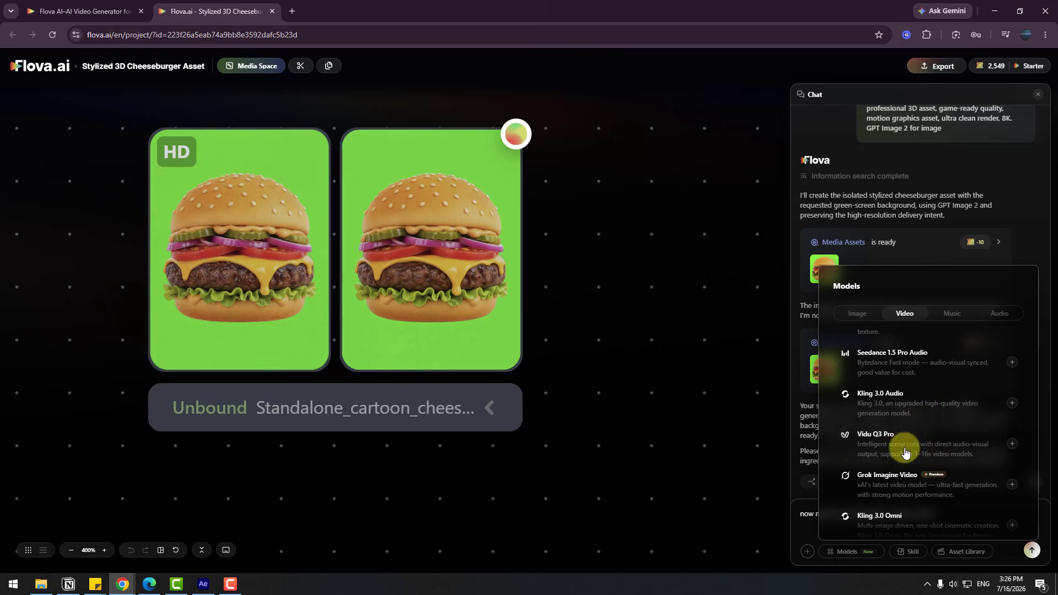
pyautogui.scroll(-3, 926, 450)
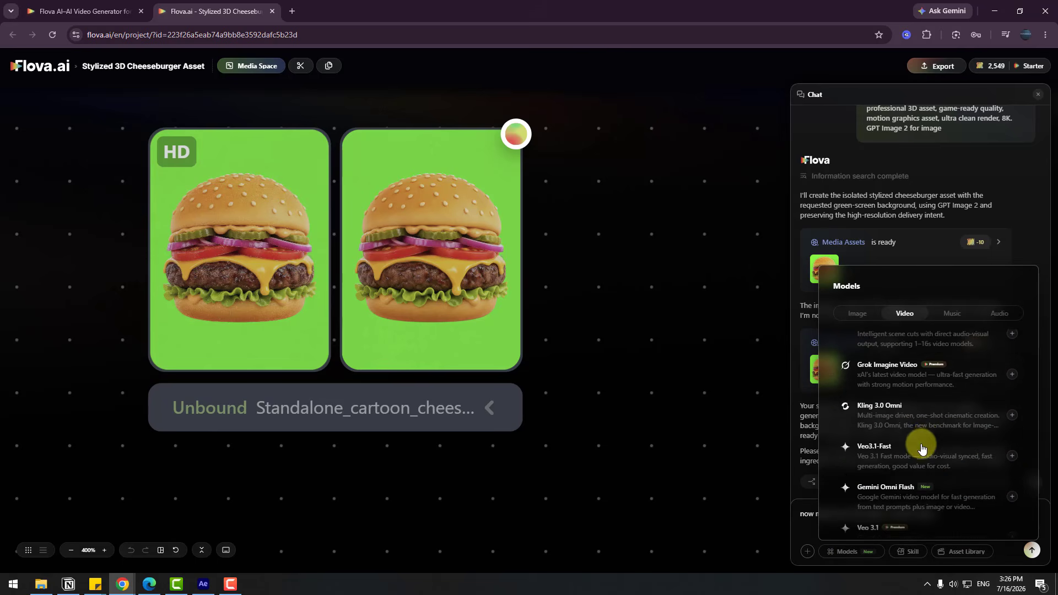
pyautogui.scroll(10, 933, 456)
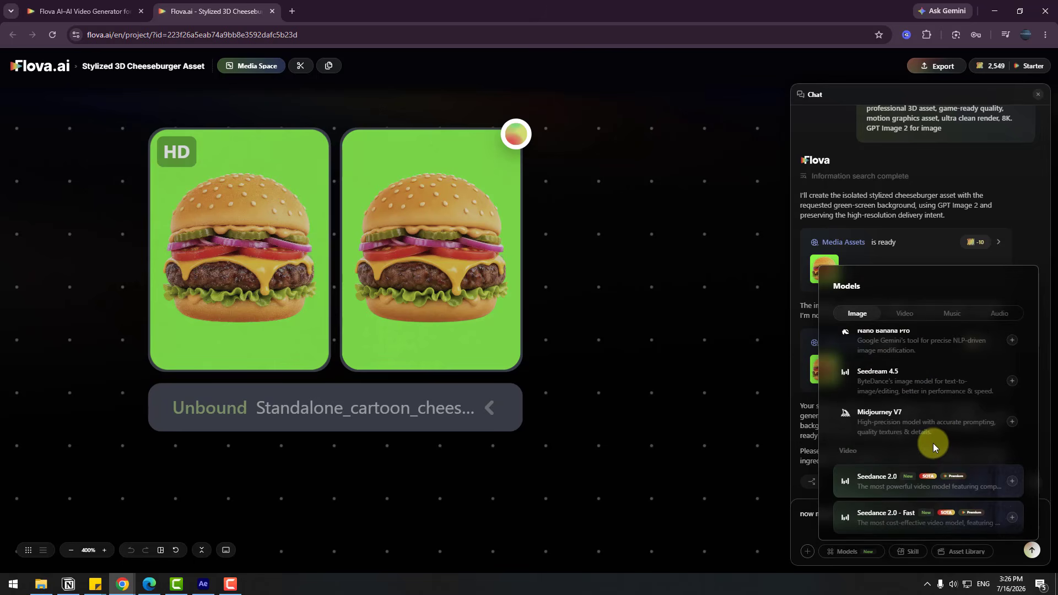
pyautogui.scroll(2, 936, 441)
pyautogui.scroll(-3, 935, 441)
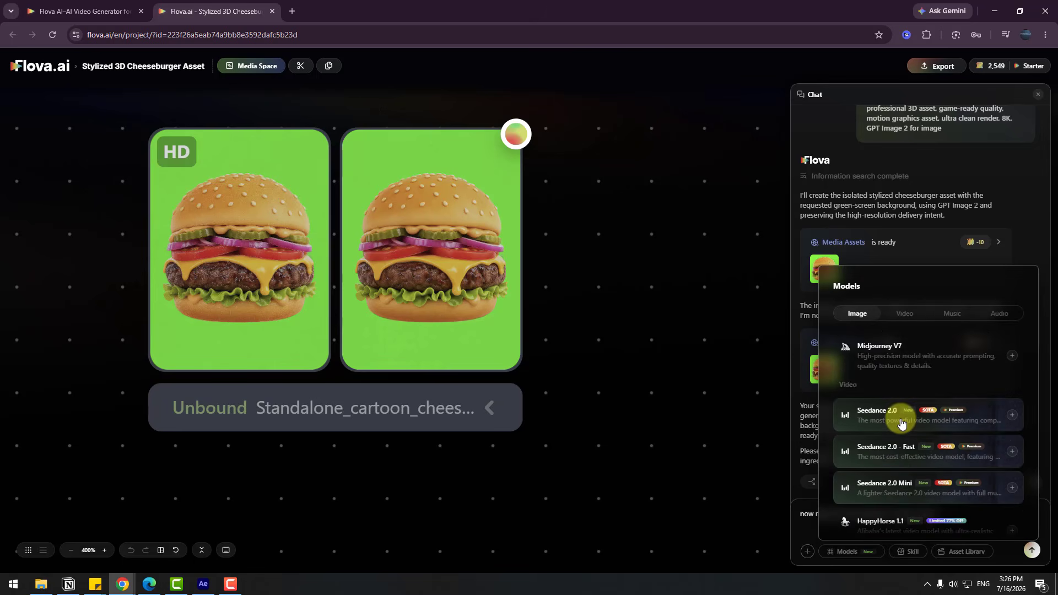
pyautogui.click(1012, 419)
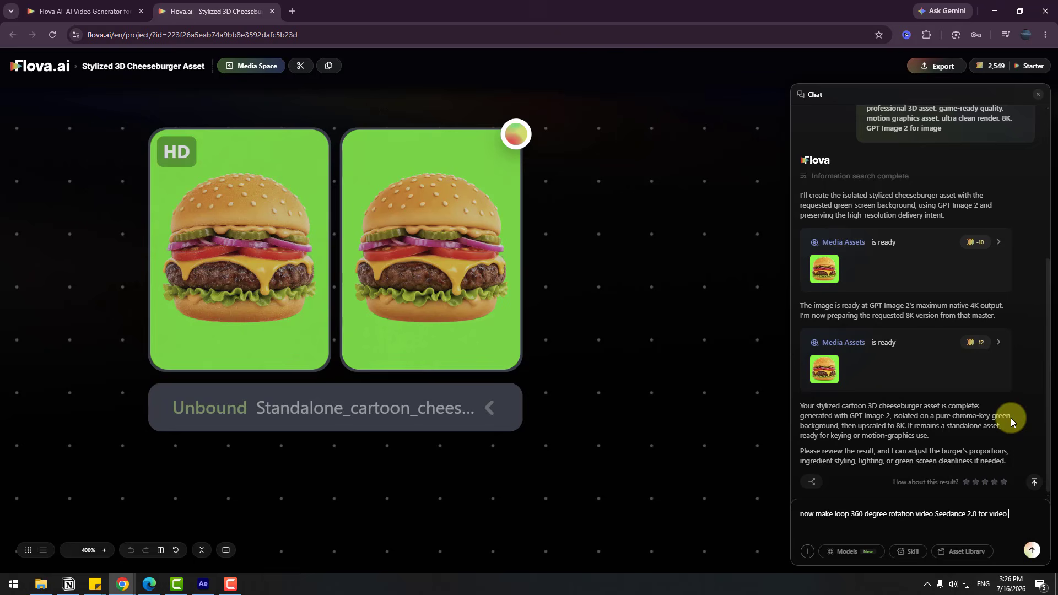
pyautogui.click(1031, 551)
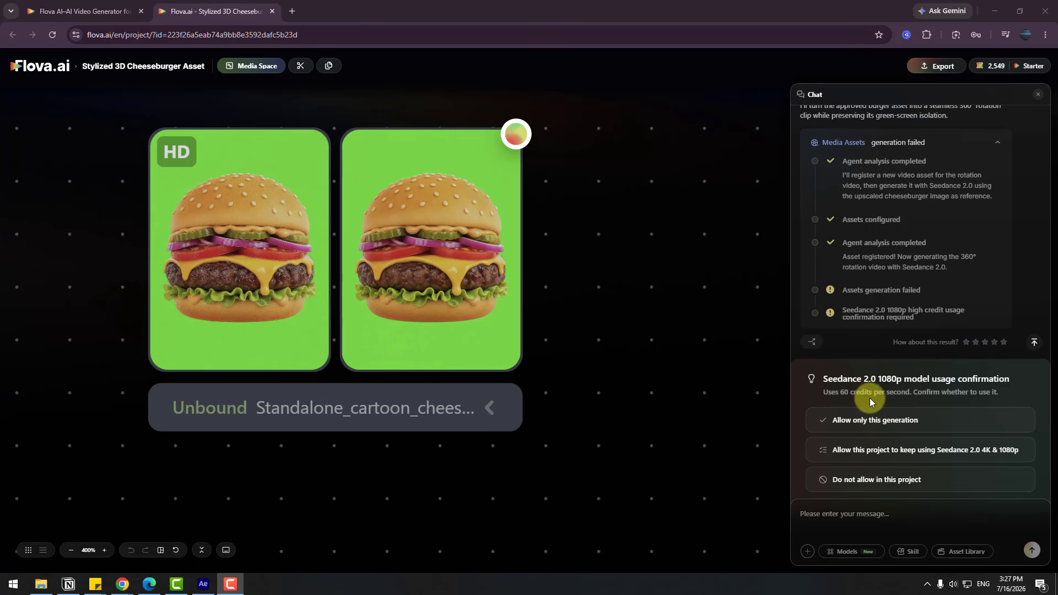
pyautogui.click(854, 418)
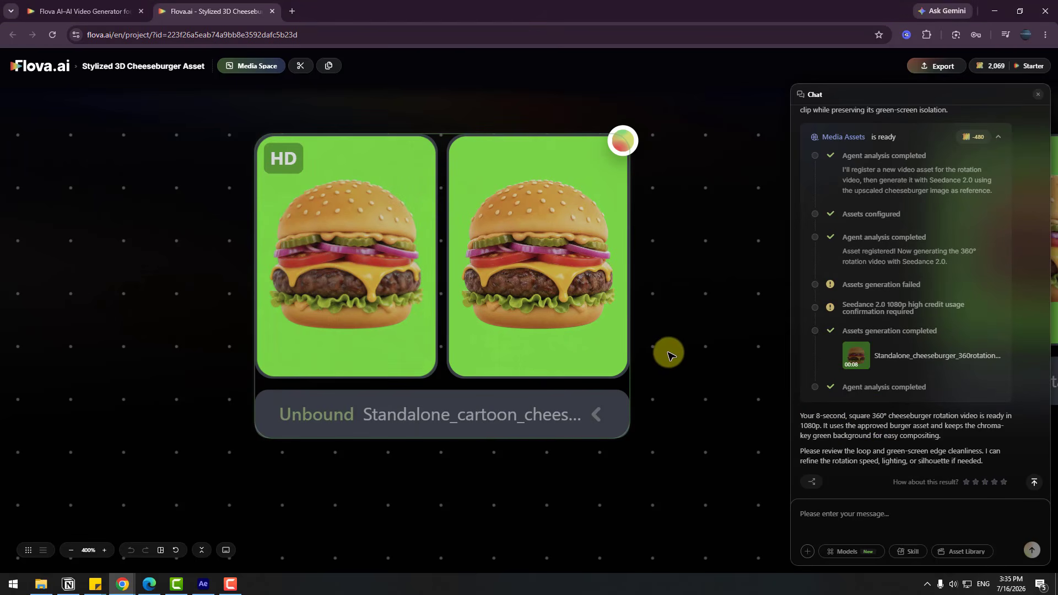
# Play the generated cheeseburger 360° rotation video in the preview and close it
pyautogui.scroll(-3, 679, 343)
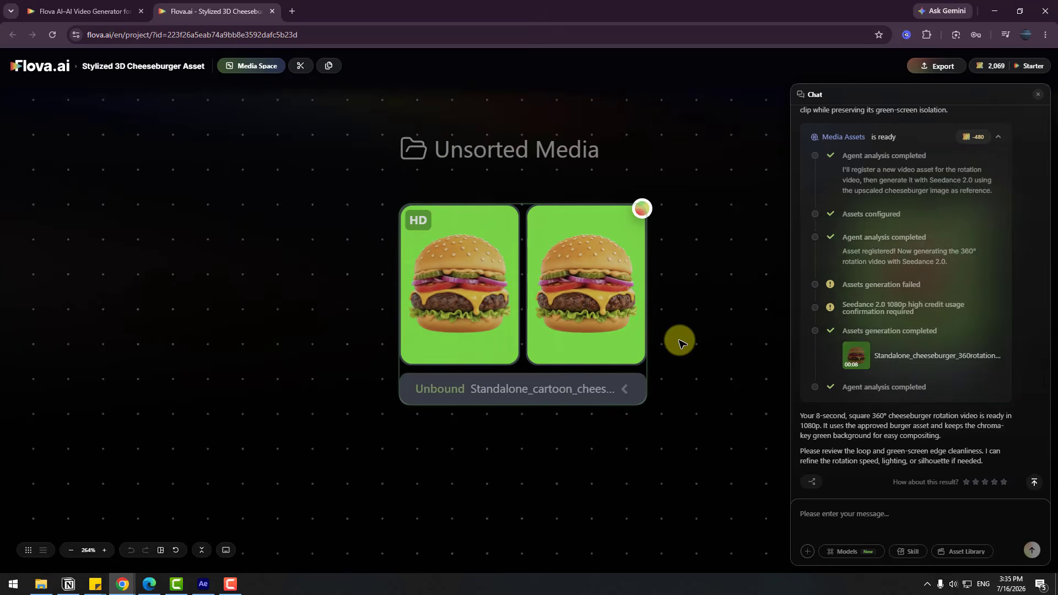
pyautogui.scroll(-1, 706, 336)
pyautogui.moveTo(706, 336); pyautogui.dragTo(487, 343)
pyautogui.click(559, 279)
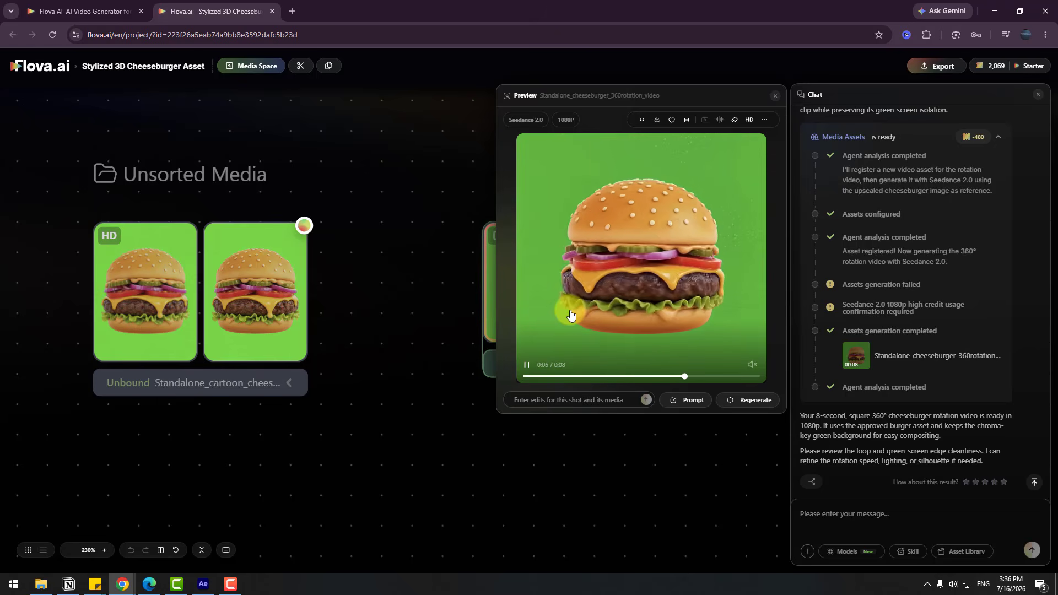
pyautogui.click(777, 100)
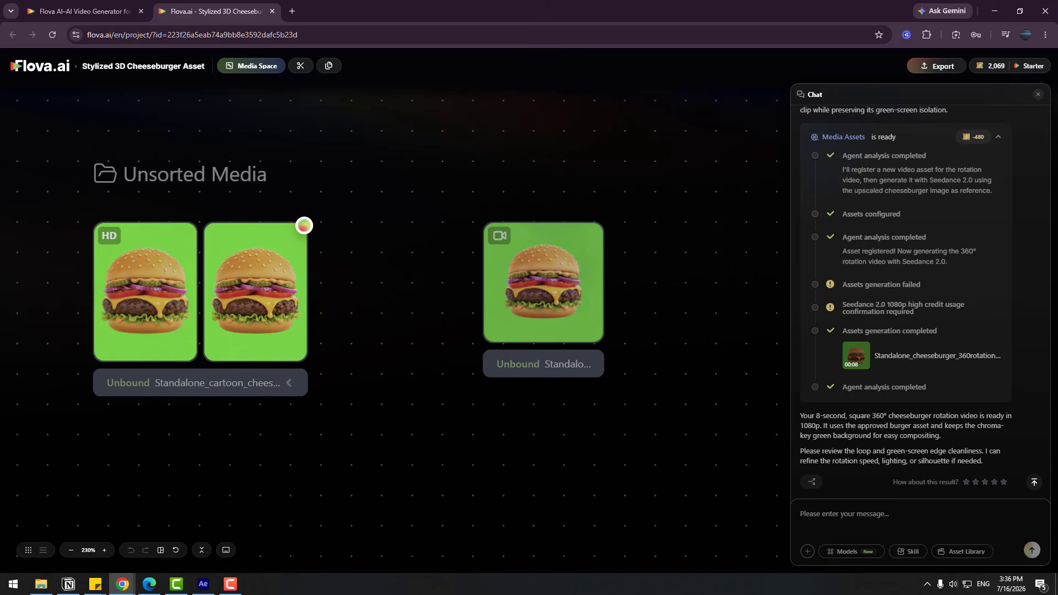
# Paste a prompt for a stylized cartoon 3D soft drink cup on a chroma key green background (#00FF00) and delete its trailing "8K"
pyautogui.click(827, 520)
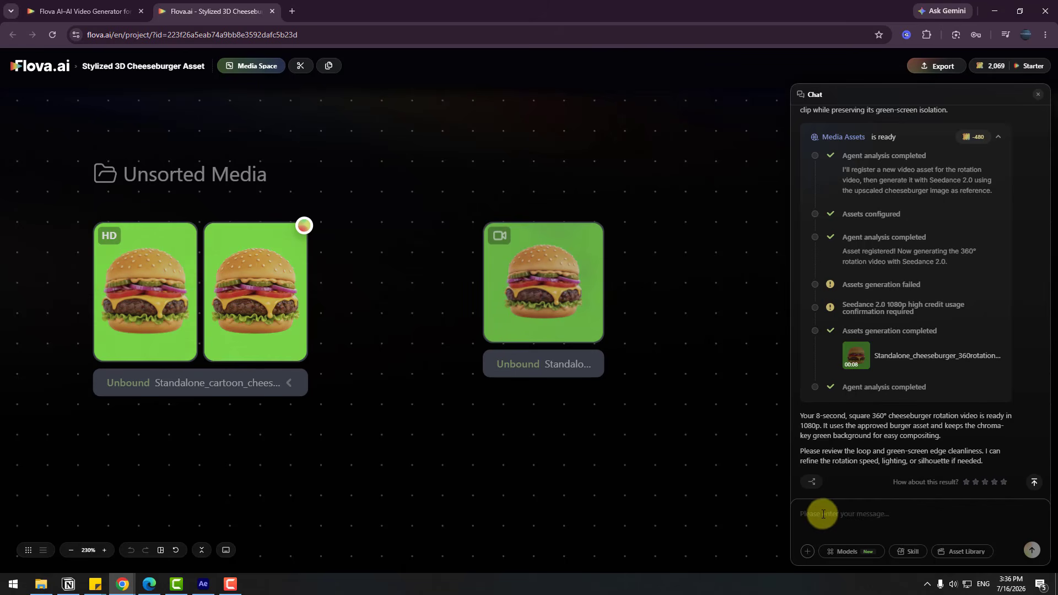
pyautogui.rightClick(823, 514)
pyautogui.click(853, 393)
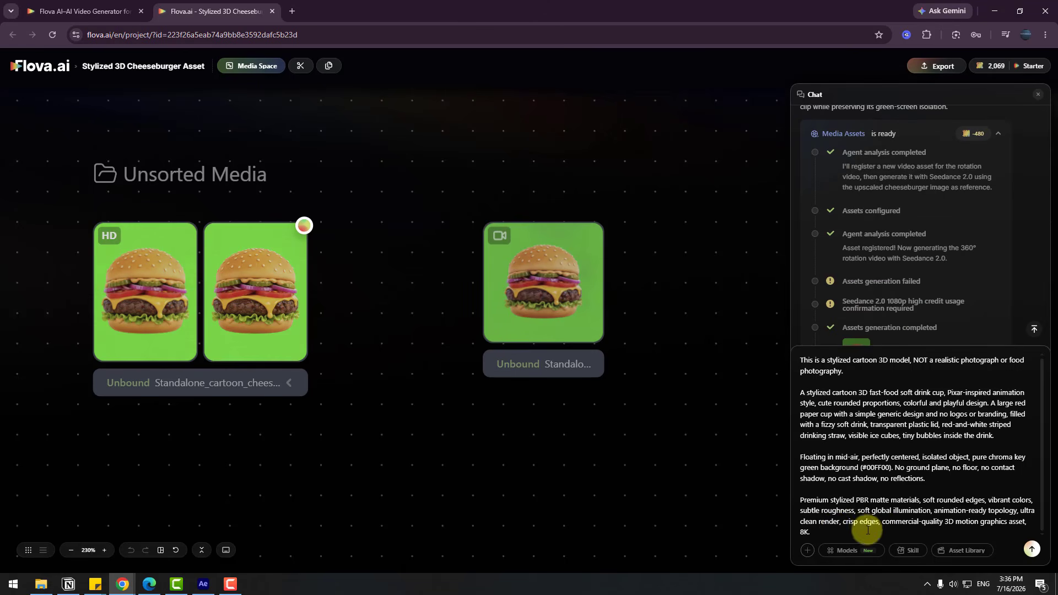
pyautogui.press('BackSpace')
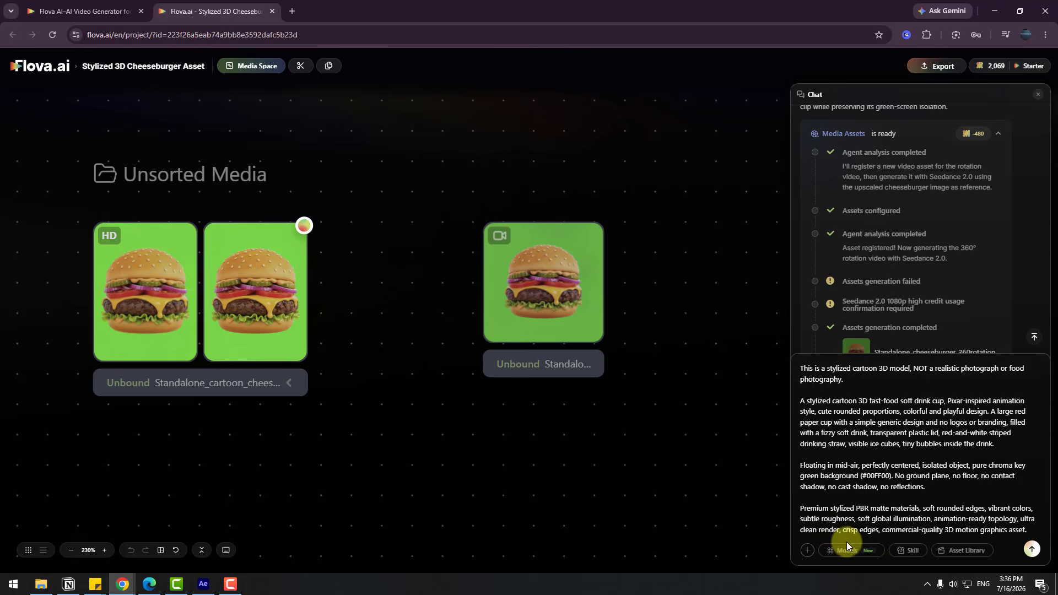
# Generate the soft drink cup asset with GPT Image 2 and preview its HD image
pyautogui.click(838, 551)
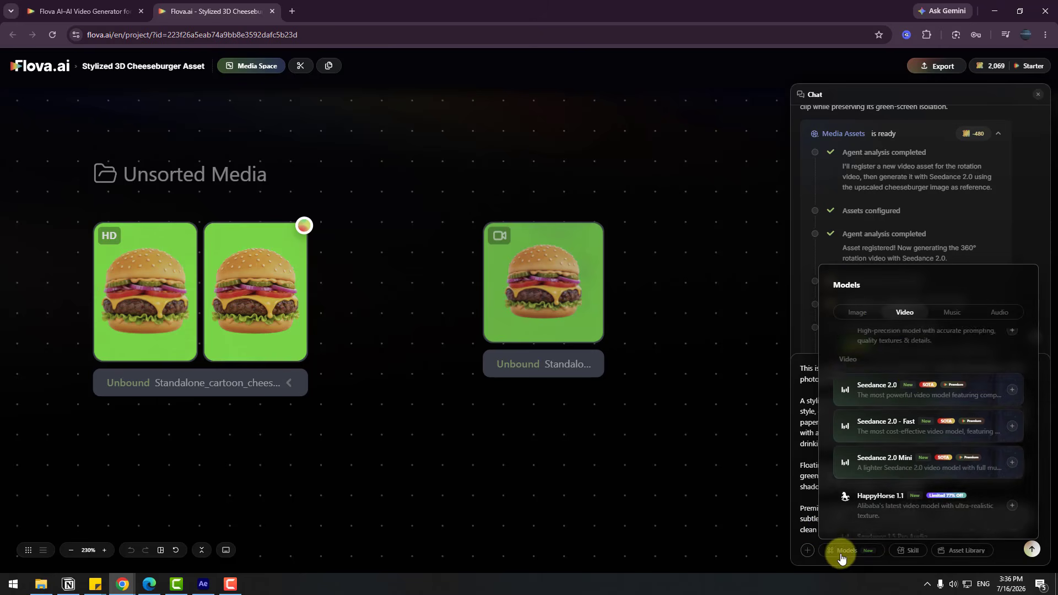
pyautogui.click(851, 317)
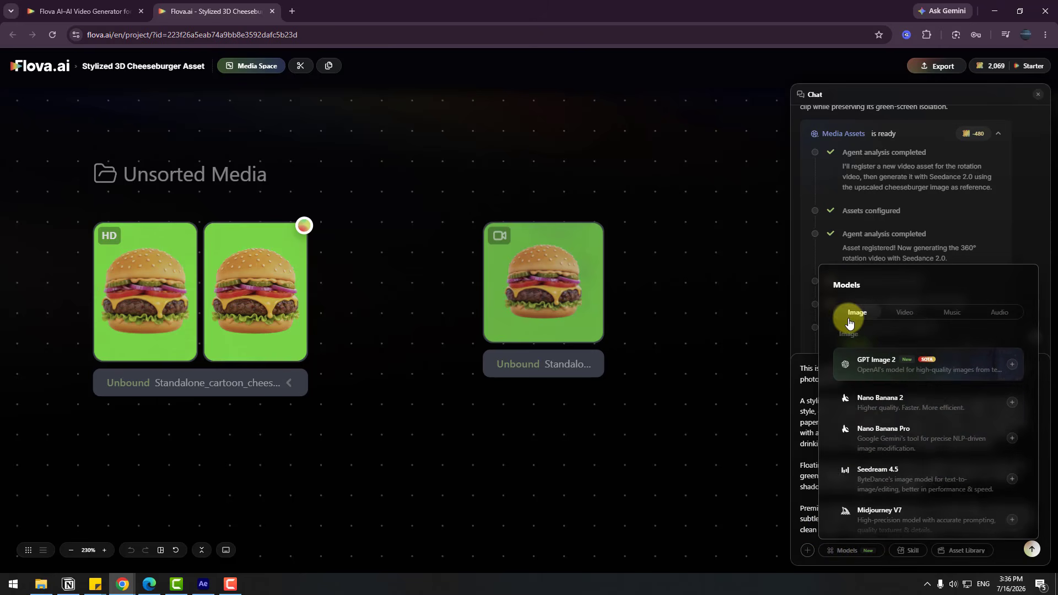
pyautogui.click(1011, 368)
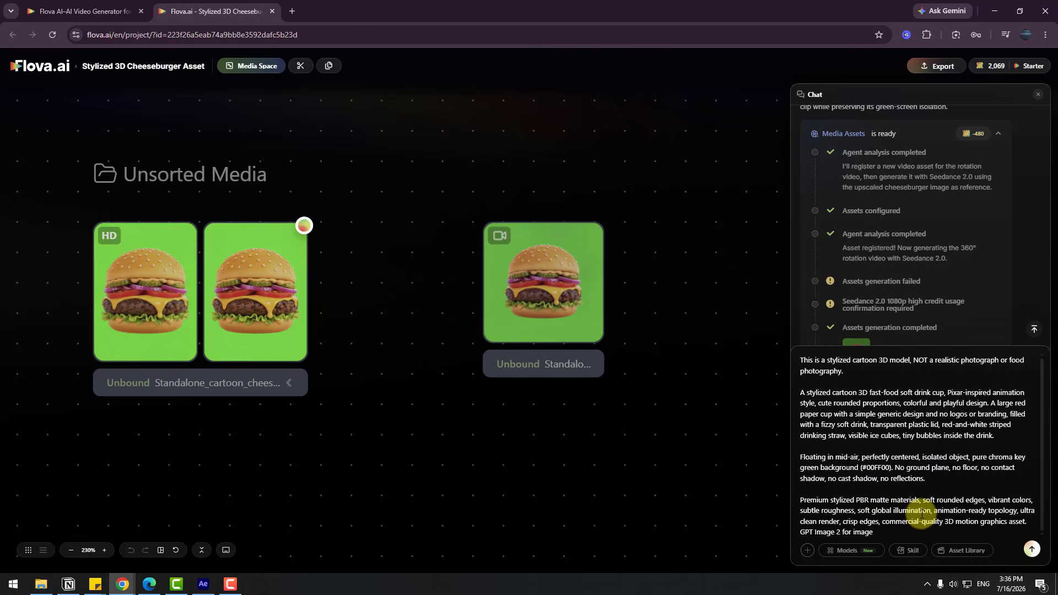
pyautogui.click(1033, 551)
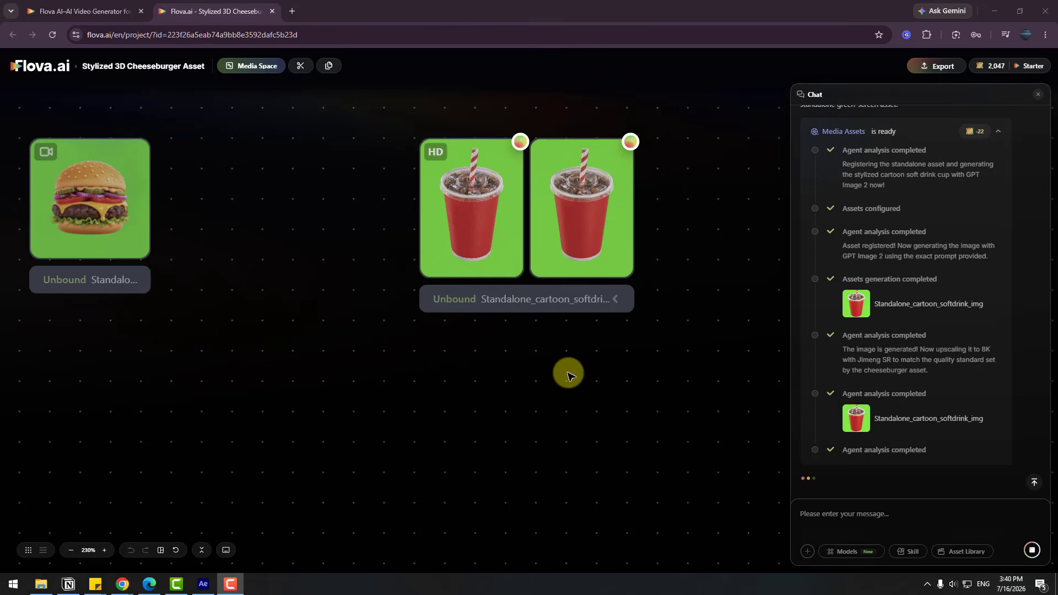
pyautogui.click(468, 220)
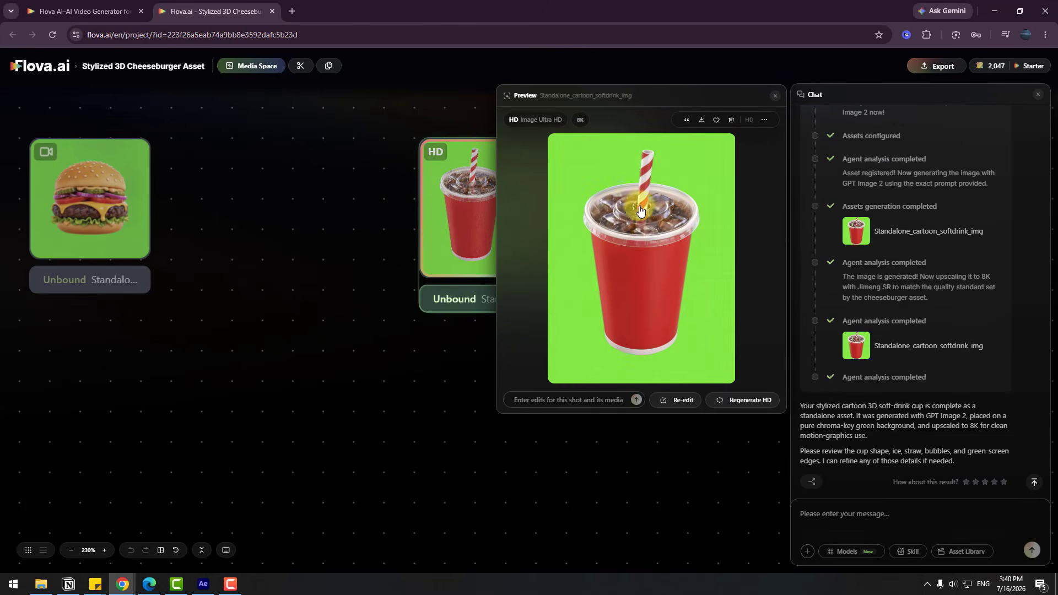
pyautogui.click(774, 99)
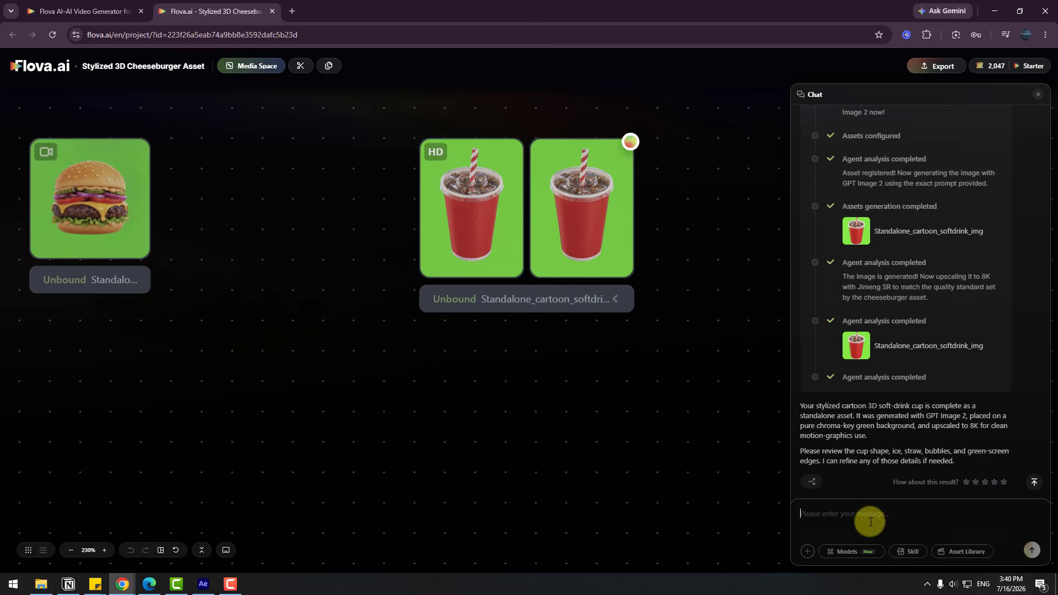
# Request a looping 360 degree rotation video of the soft drink cup using Seedance 2.0
pyautogui.rightClick(871, 518)
pyautogui.click(892, 399)
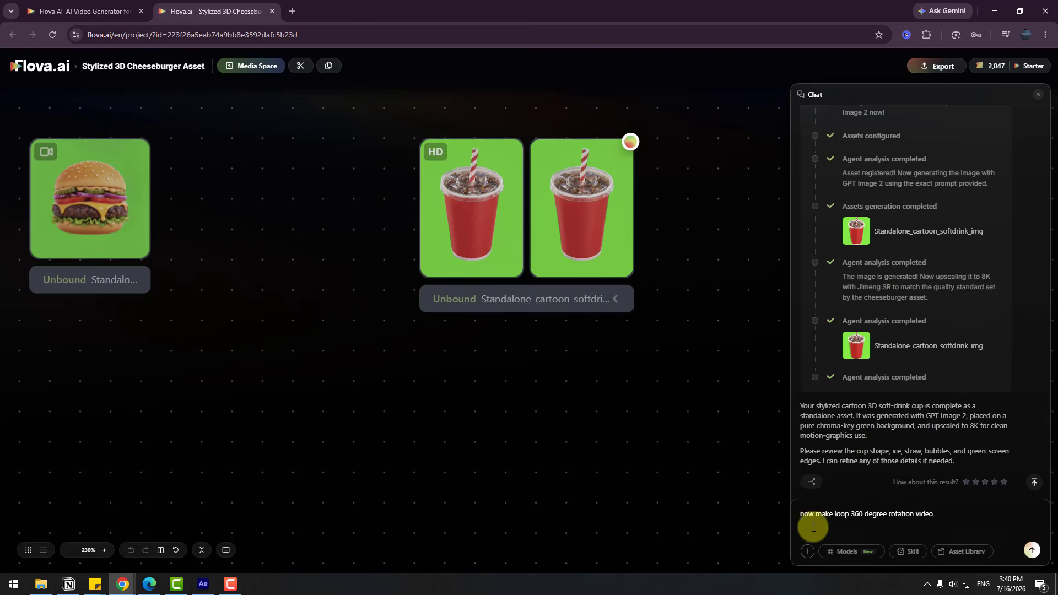
pyautogui.click(848, 552)
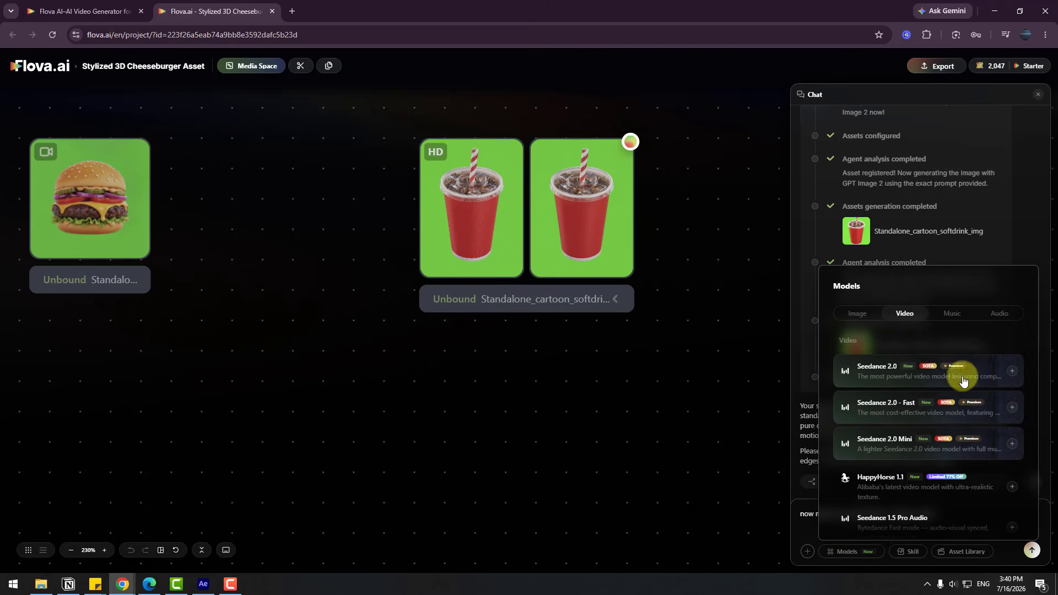
pyautogui.click(1013, 373)
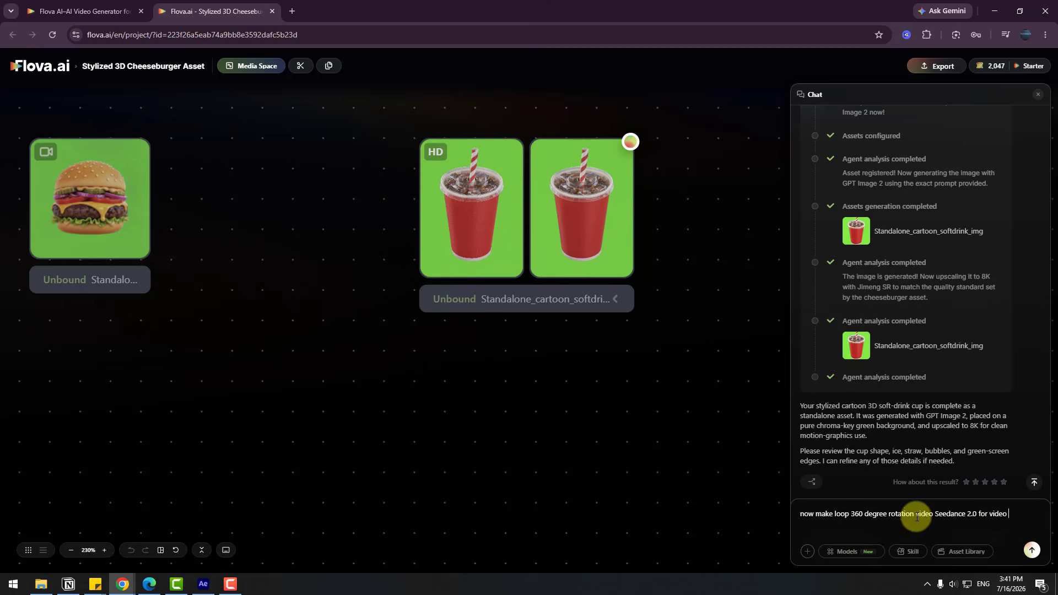
pyautogui.click(1032, 551)
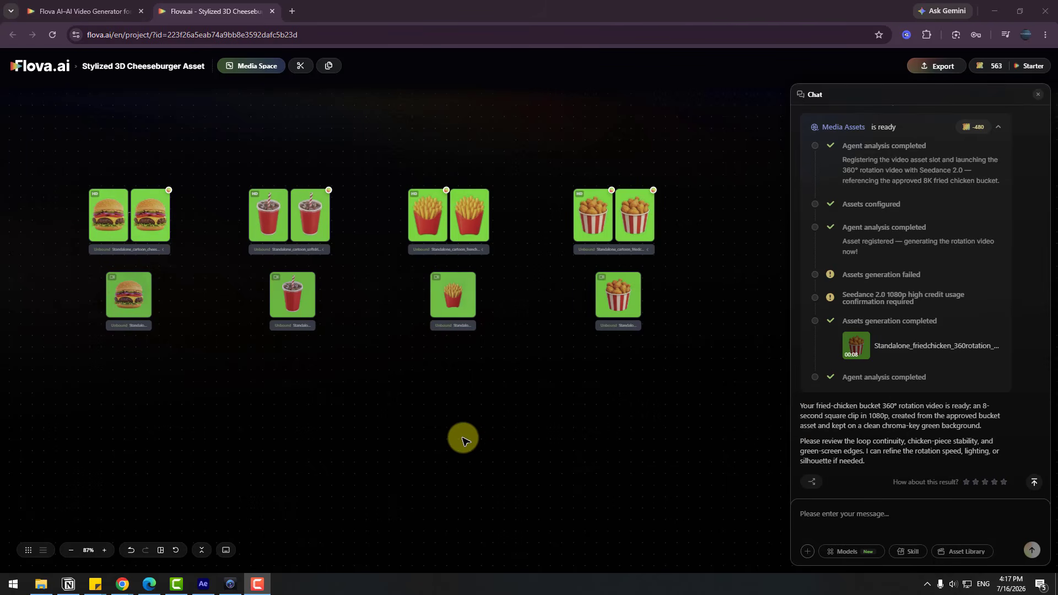
# Preview the 360° rotation videos of the cheeseburger, soft drink, fries and fried chicken bucket one after another
pyautogui.click(129, 298)
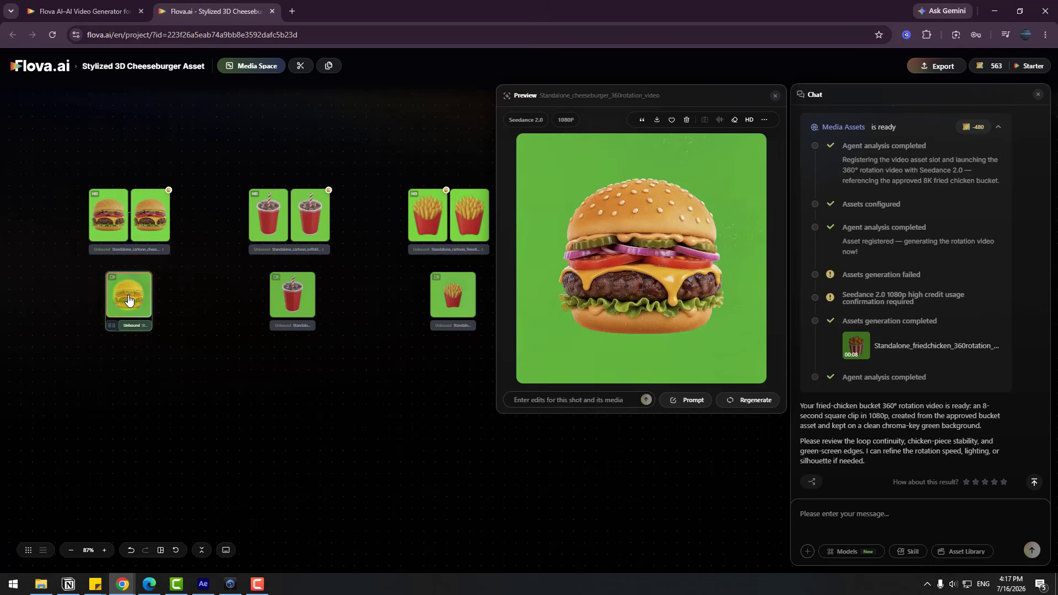
pyautogui.click(300, 304)
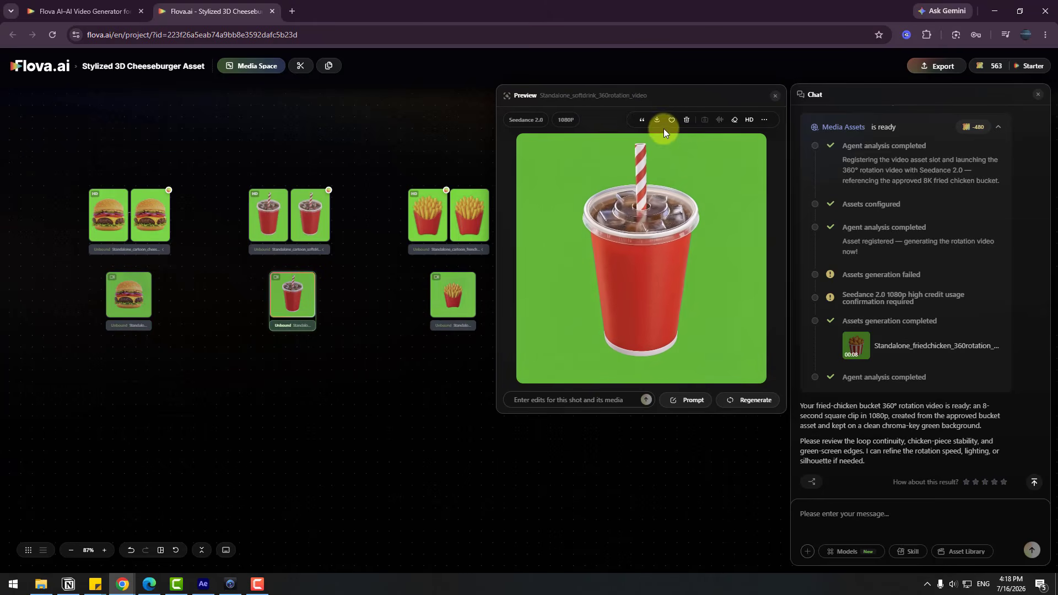
pyautogui.click(464, 286)
pyautogui.moveTo(627, 97); pyautogui.dragTo(277, 106)
pyautogui.click(608, 302)
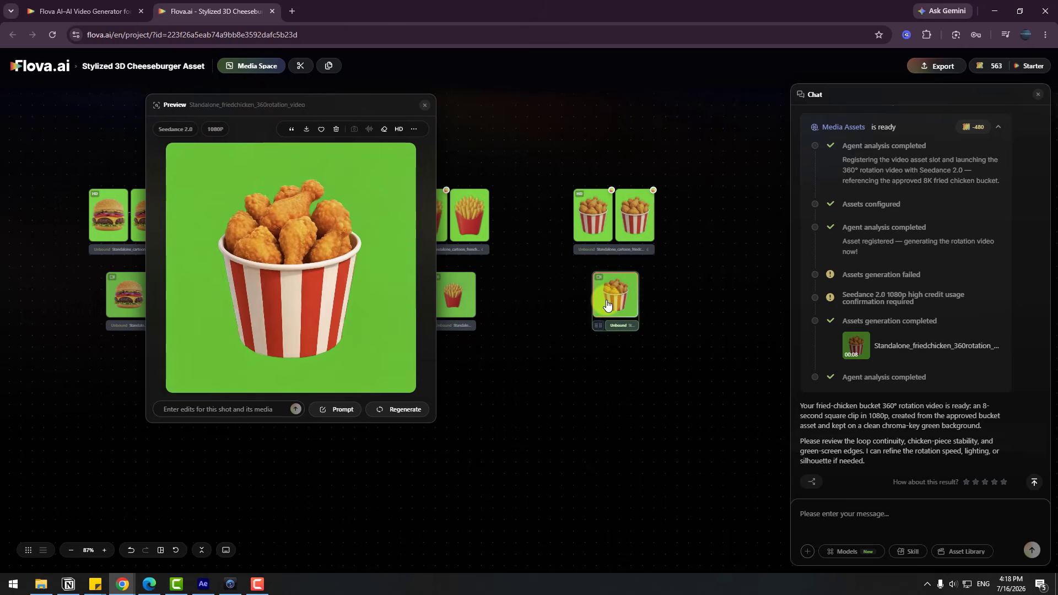
pyautogui.click(425, 106)
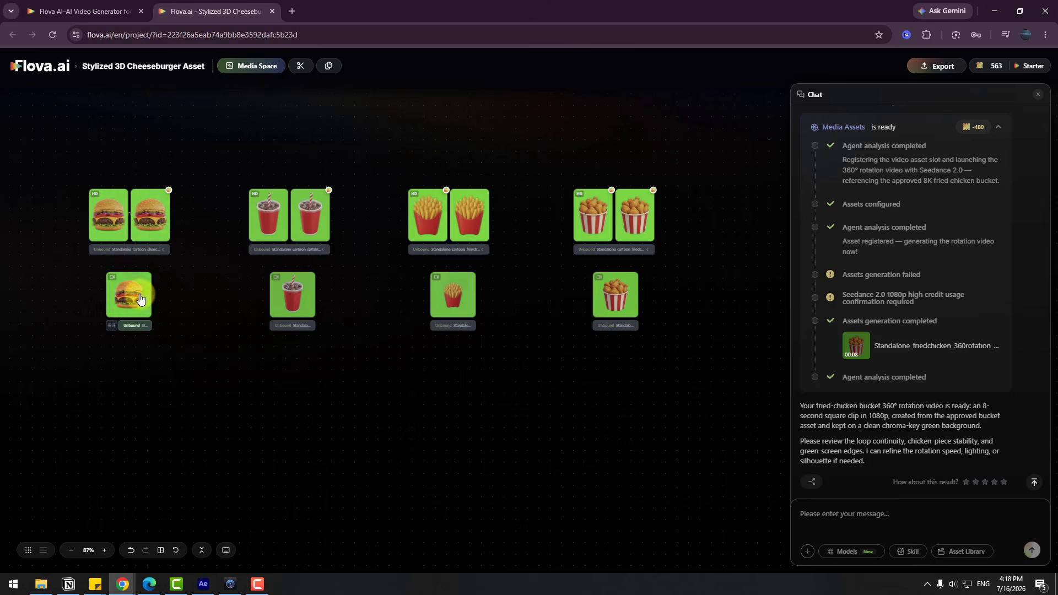
# Download the 360° rotation videos of the cheeseburger, soft drink, fries and fried chicken bucket
pyautogui.rightClick(122, 295)
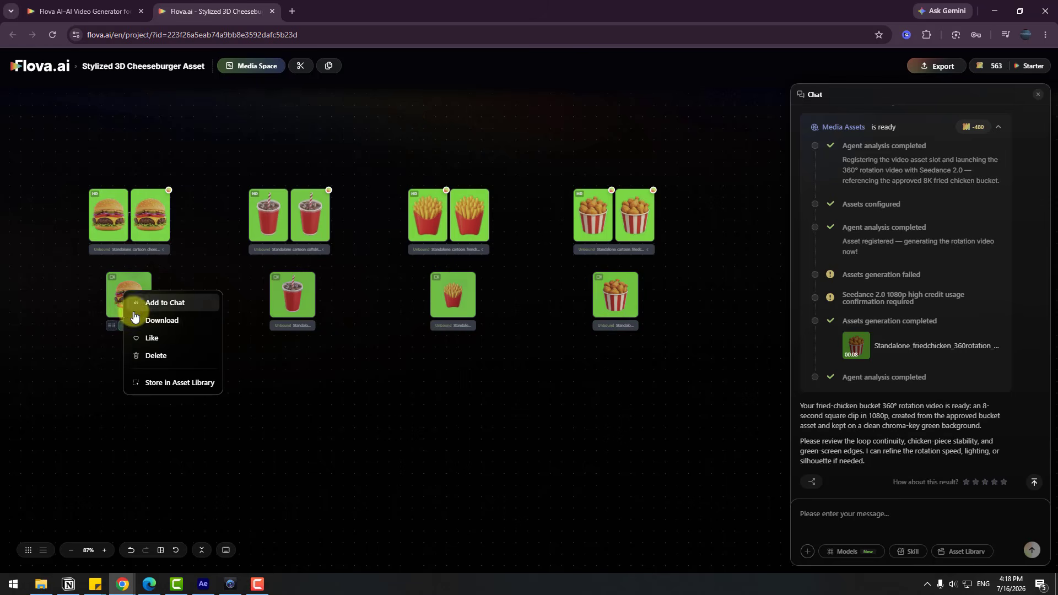
pyautogui.click(176, 324)
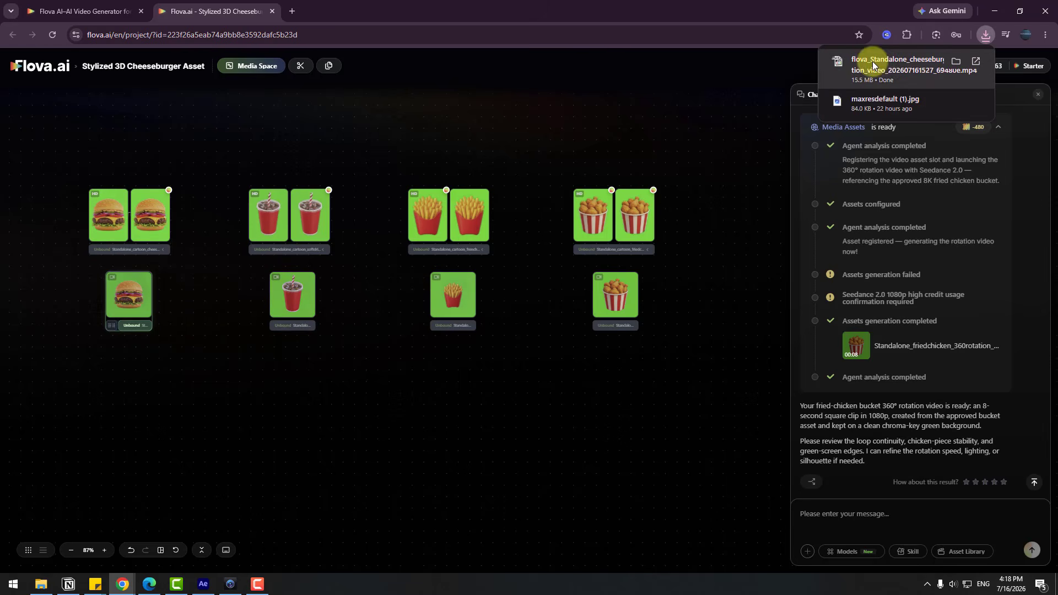
pyautogui.rightClick(304, 311)
pyautogui.click(317, 327)
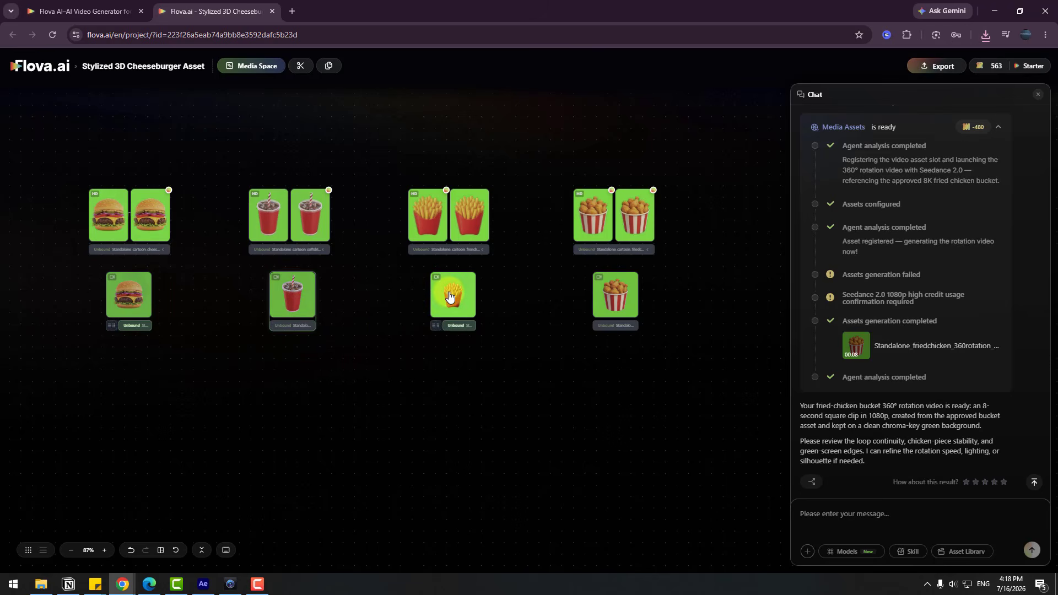
pyautogui.rightClick(455, 306)
pyautogui.click(460, 326)
pyautogui.rightClick(614, 306)
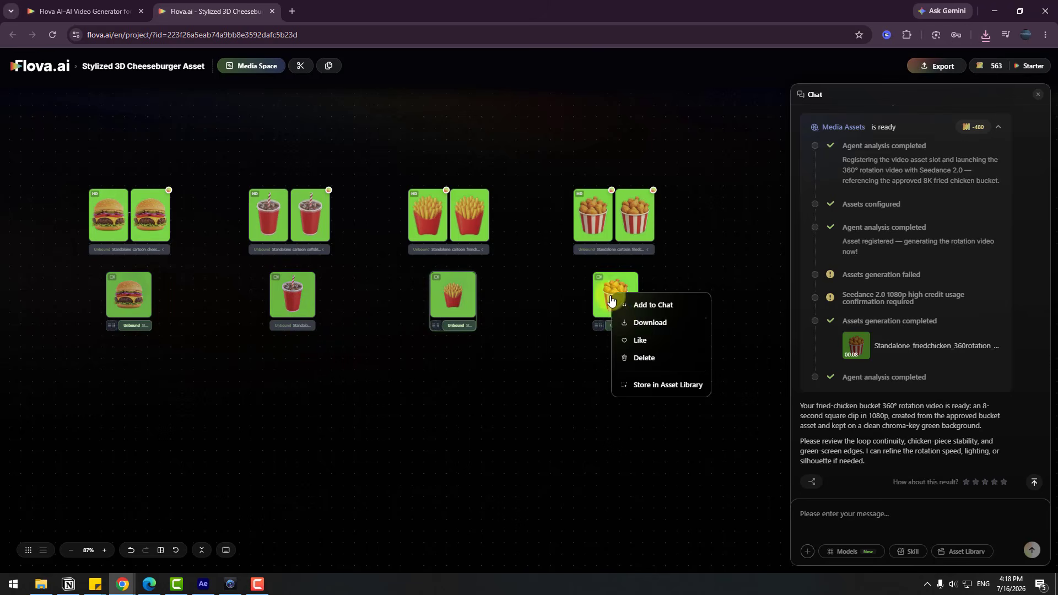
pyautogui.click(621, 323)
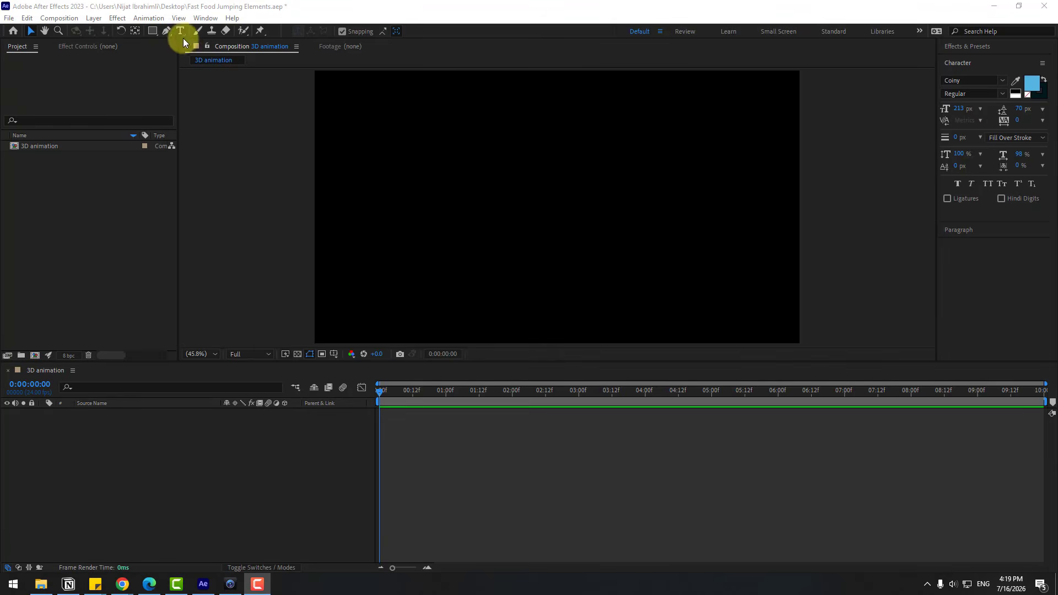
# In After Effects, add the text FOOD to the 3D animation composition and shift it toward the horizontal centre
pyautogui.click(445, 214)
pyautogui.write('FOOD')
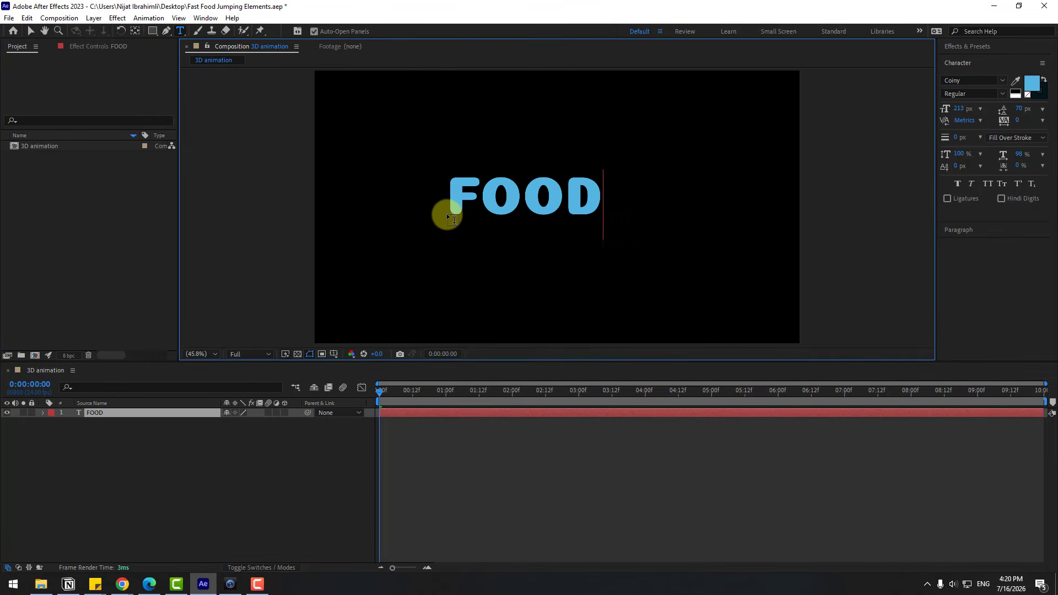
pyautogui.click(34, 28)
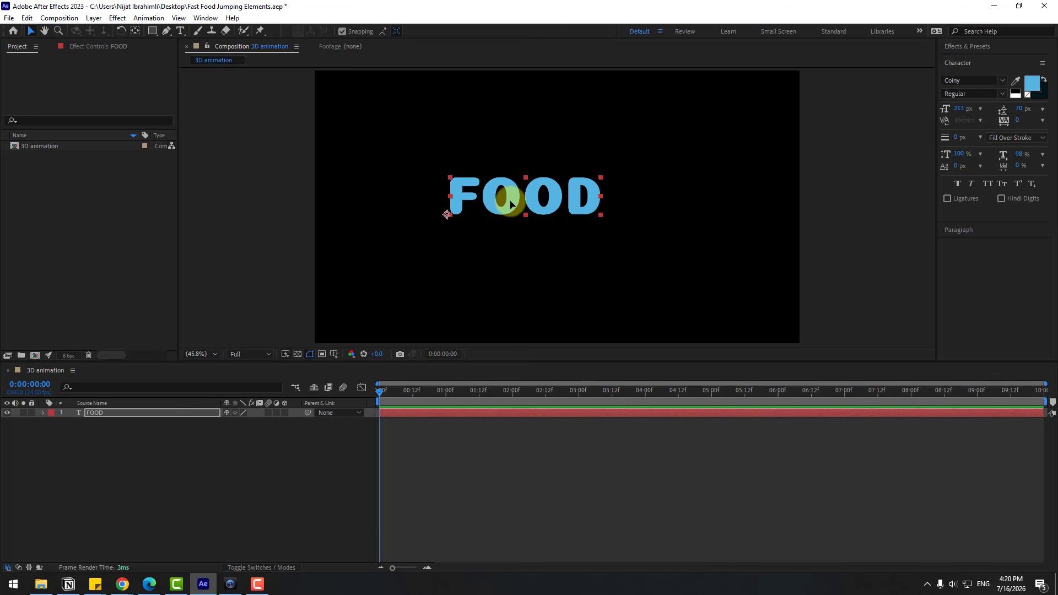
pyautogui.moveTo(508, 196); pyautogui.dragTo(539, 197)
# Duplicate the FOOD text layer three times to have one copy per letter
pyautogui.click(99, 421)
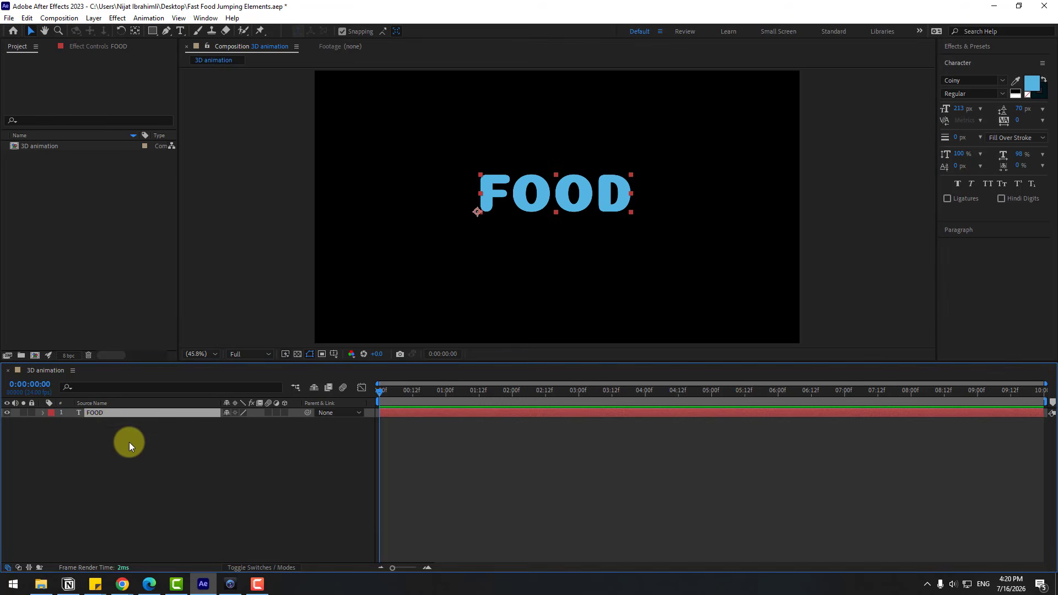
pyautogui.hotkey('ctrl', 'd')
pyautogui.hotkey('ctrl', 'd')
pyautogui.hotkey('ctrl', 'd')
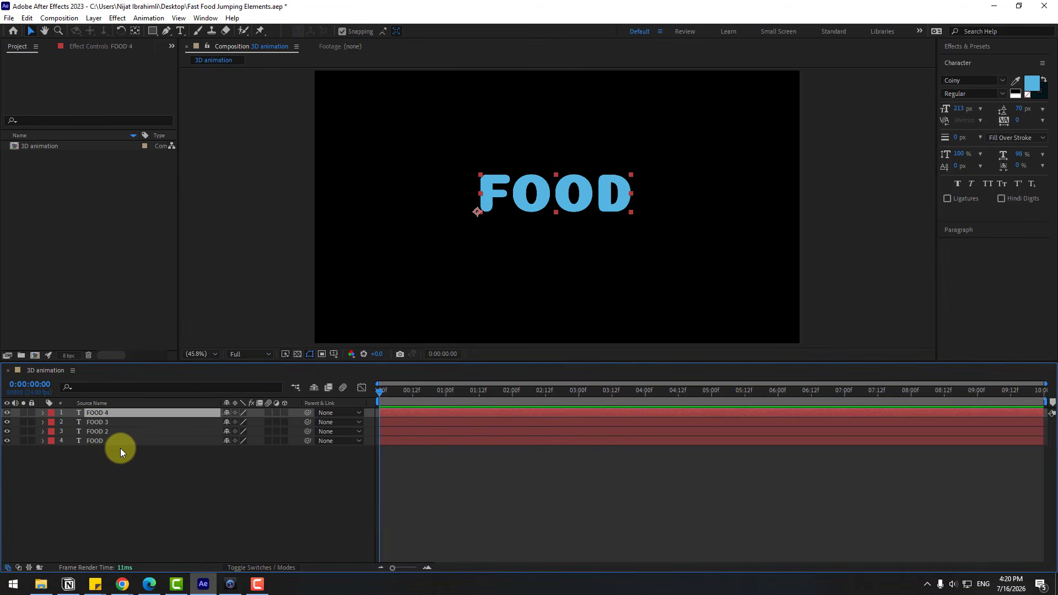
pyautogui.click(141, 452)
# Reduce the original FOOD layer's text to the letter F and hide that layer
pyautogui.click(103, 441)
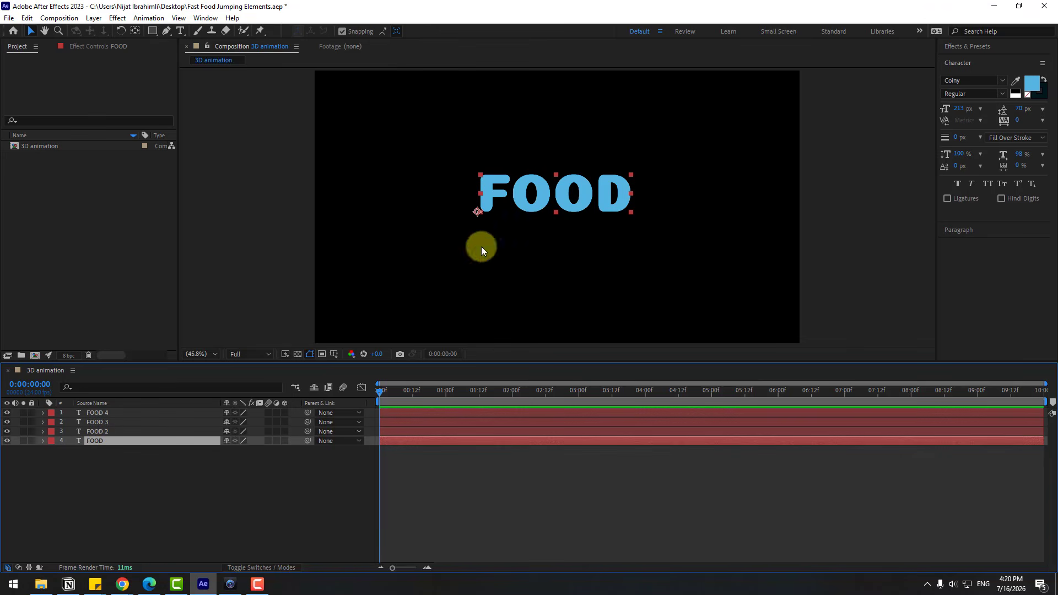
pyautogui.doubleClick(515, 183)
pyautogui.moveTo(514, 186); pyautogui.dragTo(629, 193)
pyautogui.press('BackSpace')
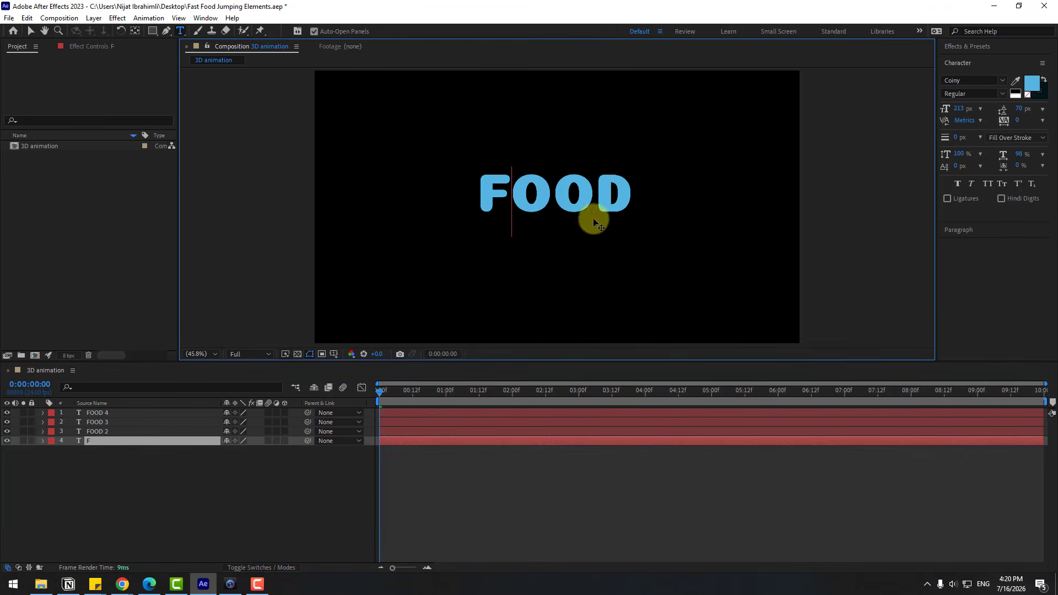
pyautogui.click(30, 31)
pyautogui.click(103, 431)
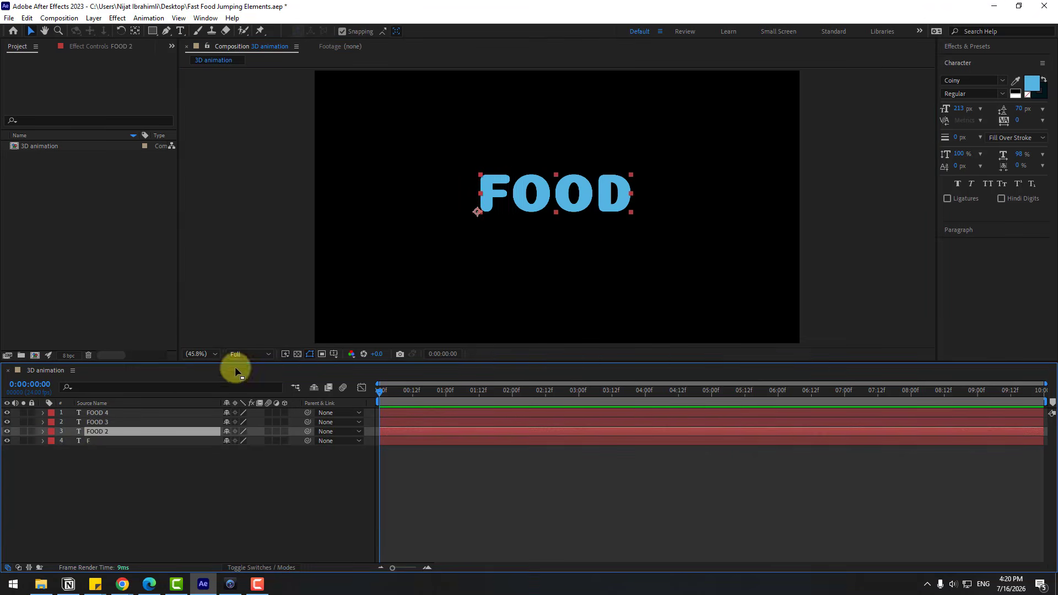
pyautogui.click(7, 441)
# Reduce the FOOD 2 layer's text to a single O and hide that layer
pyautogui.hotkey('ctrl', 't')
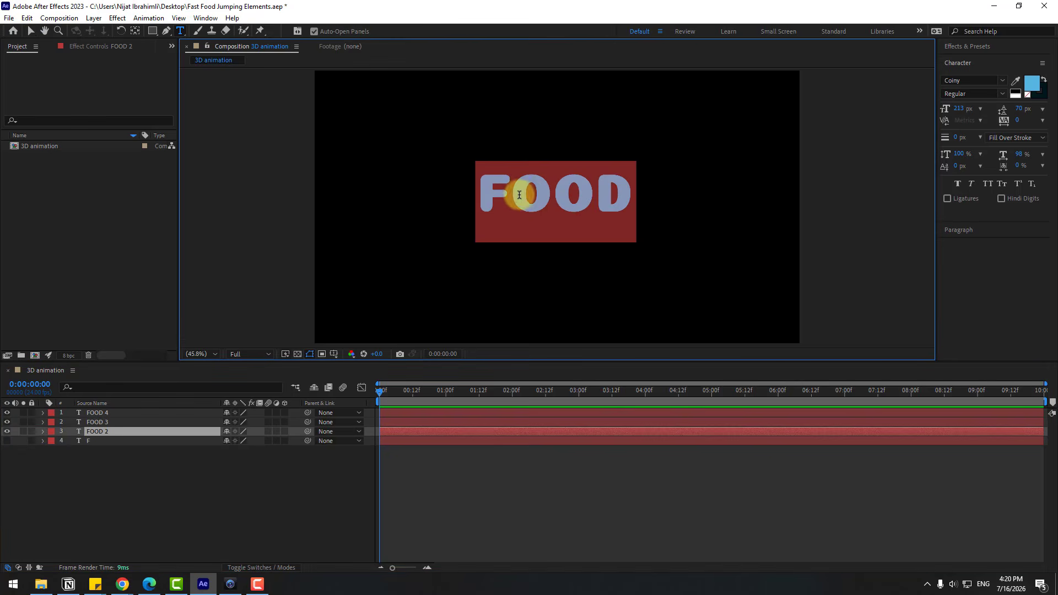
pyautogui.click(512, 194)
pyautogui.press('BackSpace')
pyautogui.moveTo(531, 196); pyautogui.dragTo(656, 198)
pyautogui.press('BackSpace')
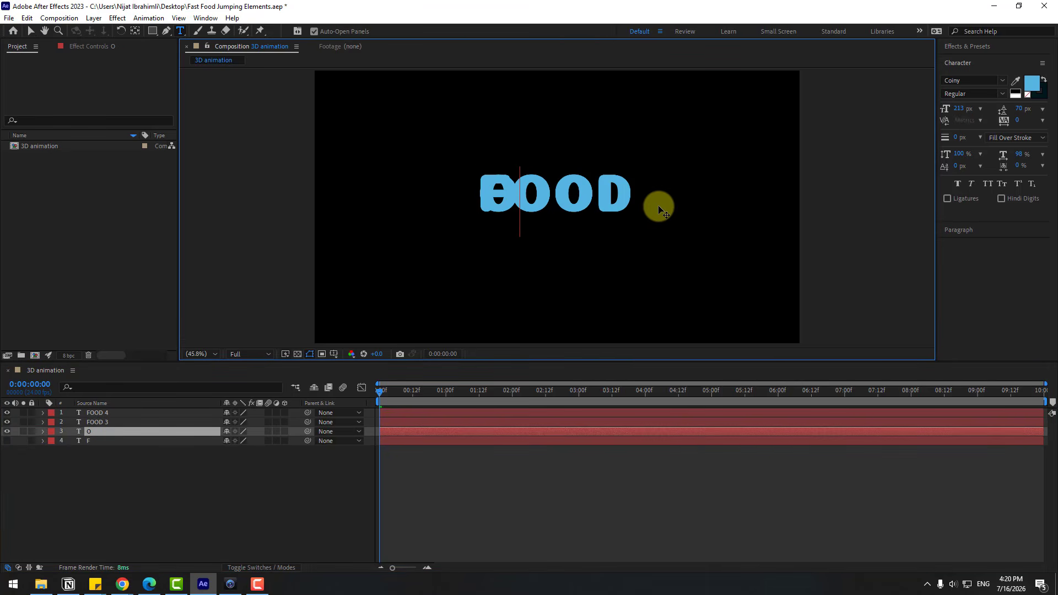
pyautogui.click(30, 31)
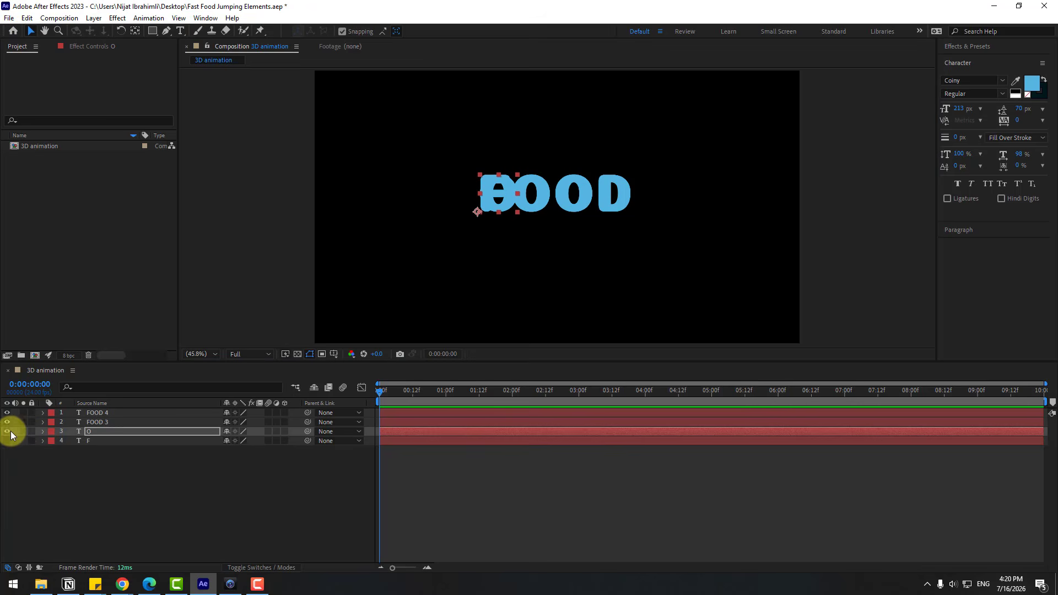
pyautogui.click(6, 432)
# Reduce the FOOD 3 layer's text to a single O and hide that layer
pyautogui.click(97, 422)
pyautogui.hotkey('ctrl', 't')
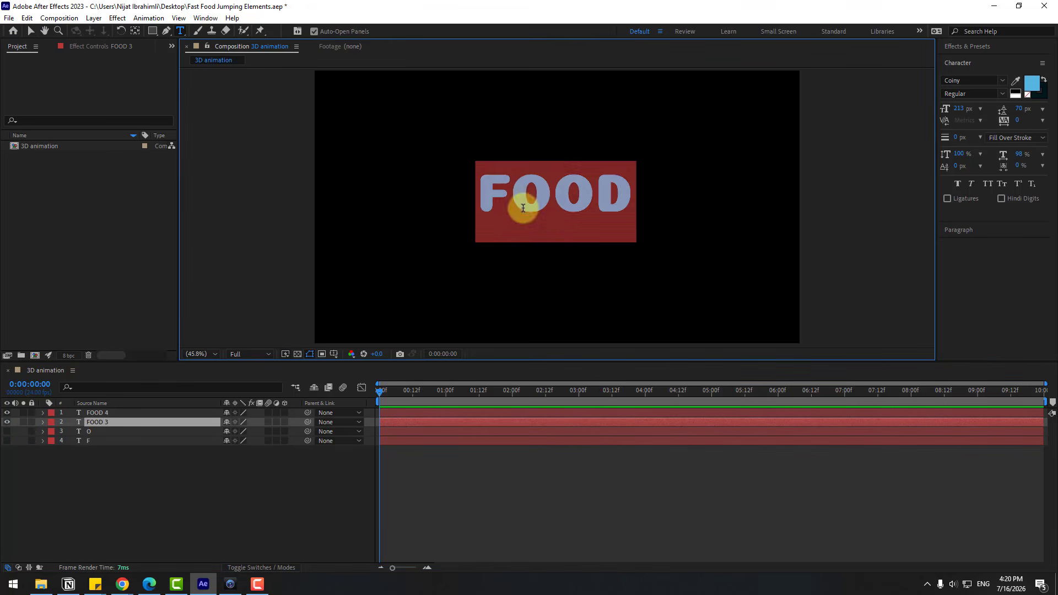
pyautogui.click(523, 208)
pyautogui.moveTo(556, 194); pyautogui.dragTo(425, 197)
pyautogui.press('BackSpace')
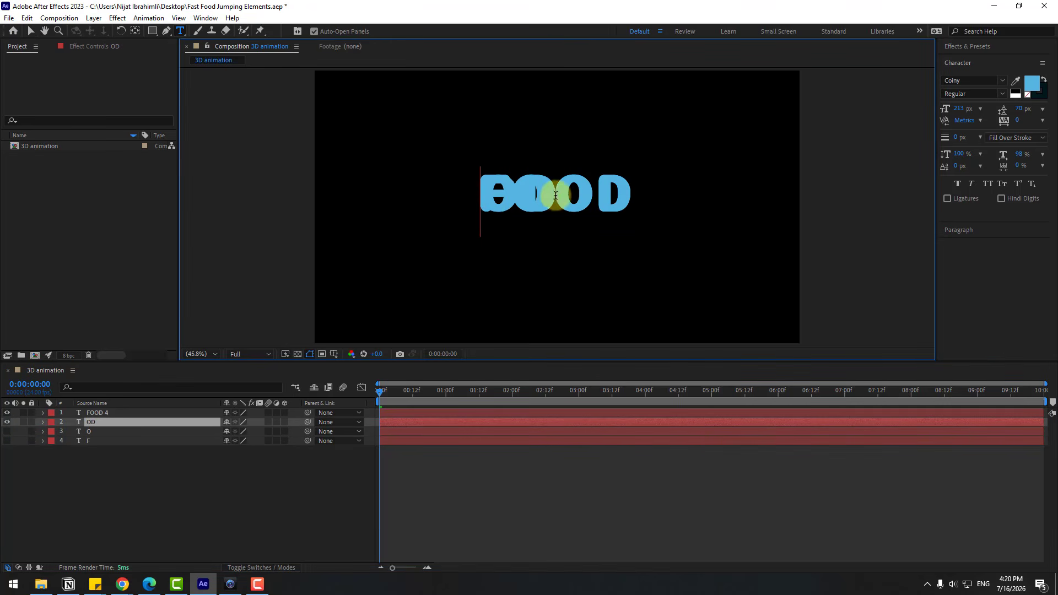
pyautogui.click(532, 213)
pyautogui.press('Delete')
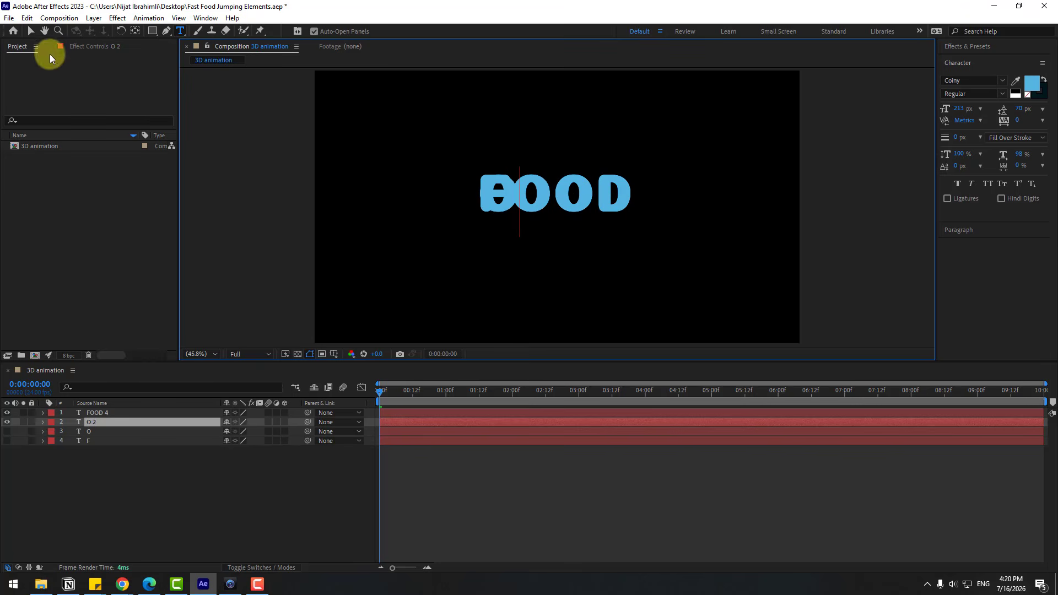
pyautogui.click(30, 31)
pyautogui.click(7, 422)
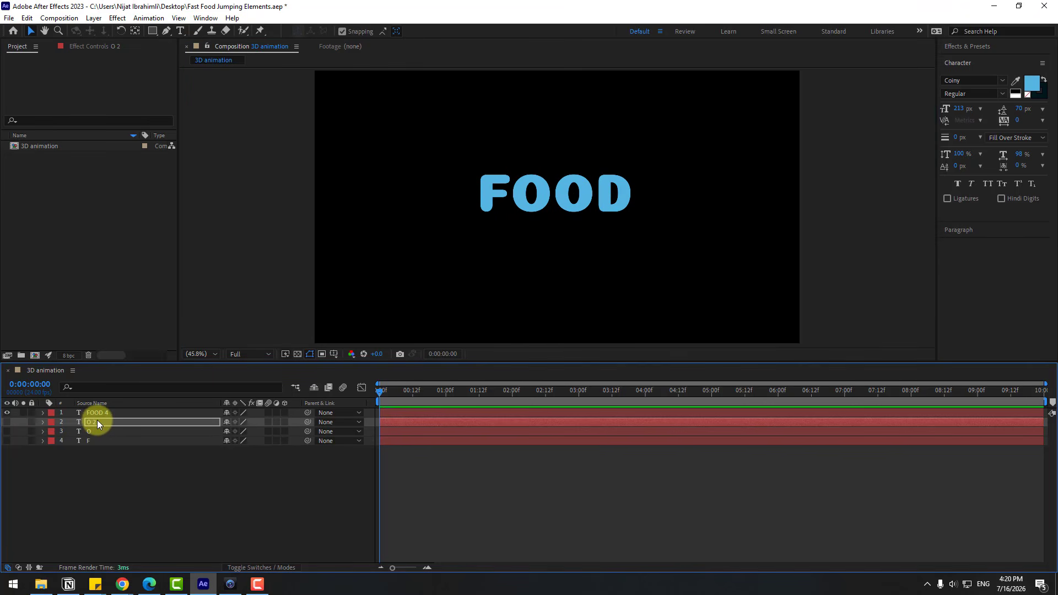
# Delete FOO from the FOOD 4 layer's text so only the letter D remains
pyautogui.click(100, 416)
pyautogui.doubleClick(581, 201)
pyautogui.click(551, 205)
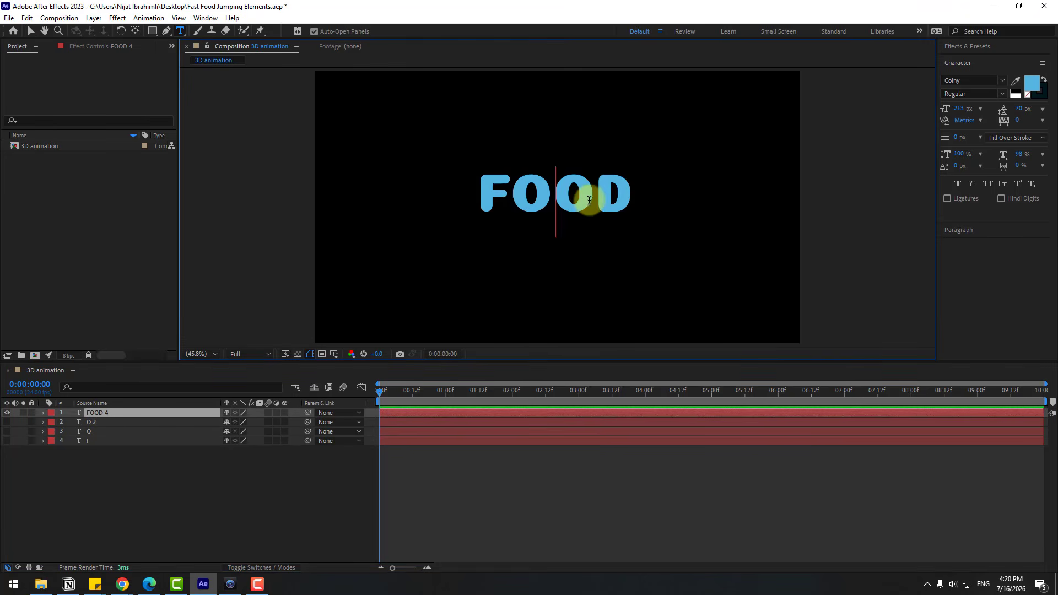
pyautogui.moveTo(589, 200); pyautogui.dragTo(427, 199)
pyautogui.press('BackSpace')
pyautogui.click(31, 30)
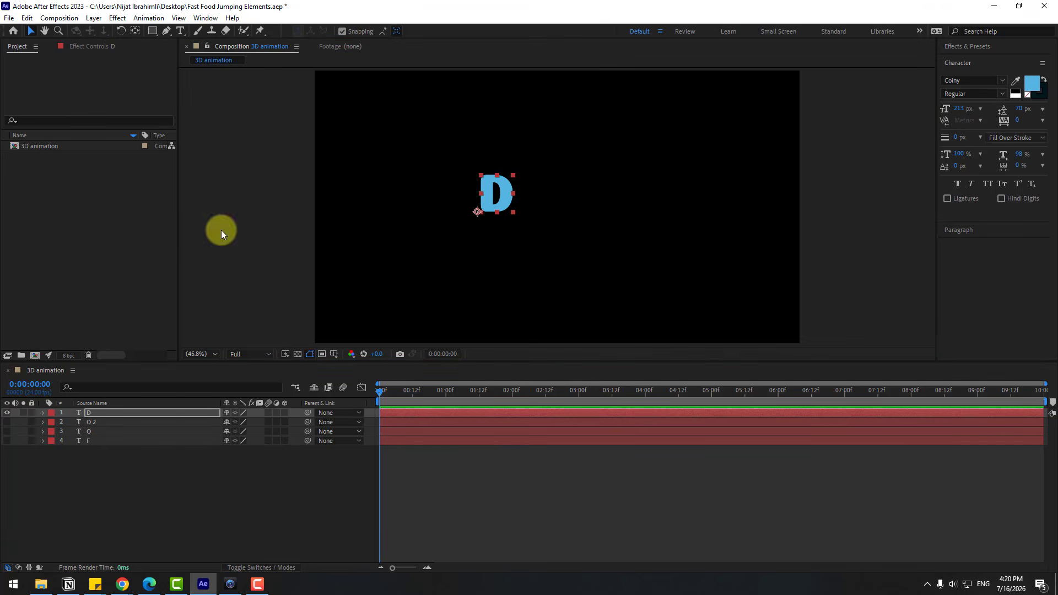
# Show the three hidden letter layers again and centre the anchor points of all four letters
pyautogui.click(118, 460)
pyautogui.moveTo(7, 422); pyautogui.dragTo(6, 441)
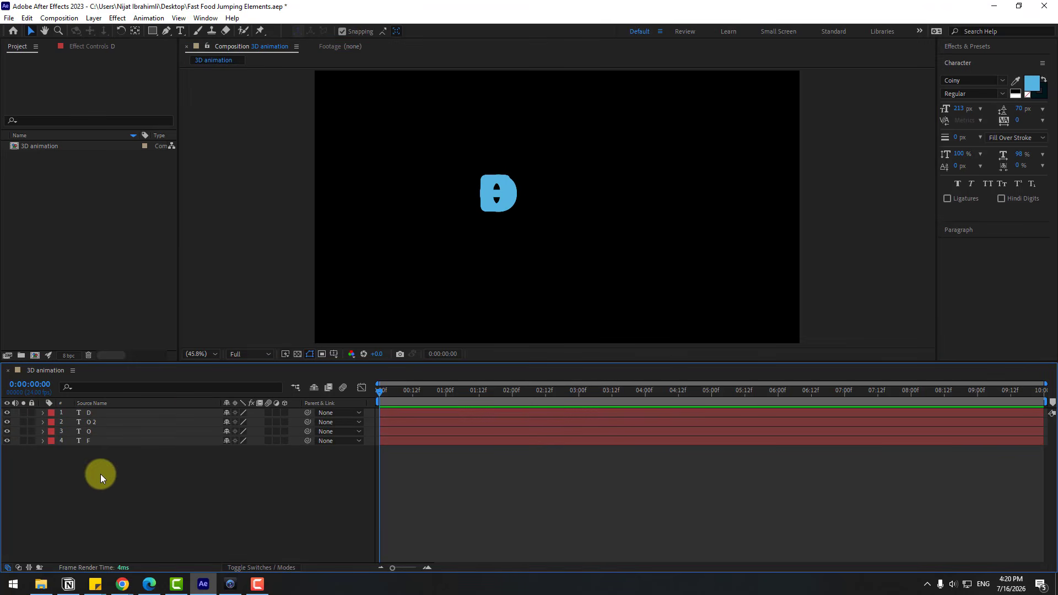
pyautogui.moveTo(100, 477); pyautogui.dragTo(113, 402)
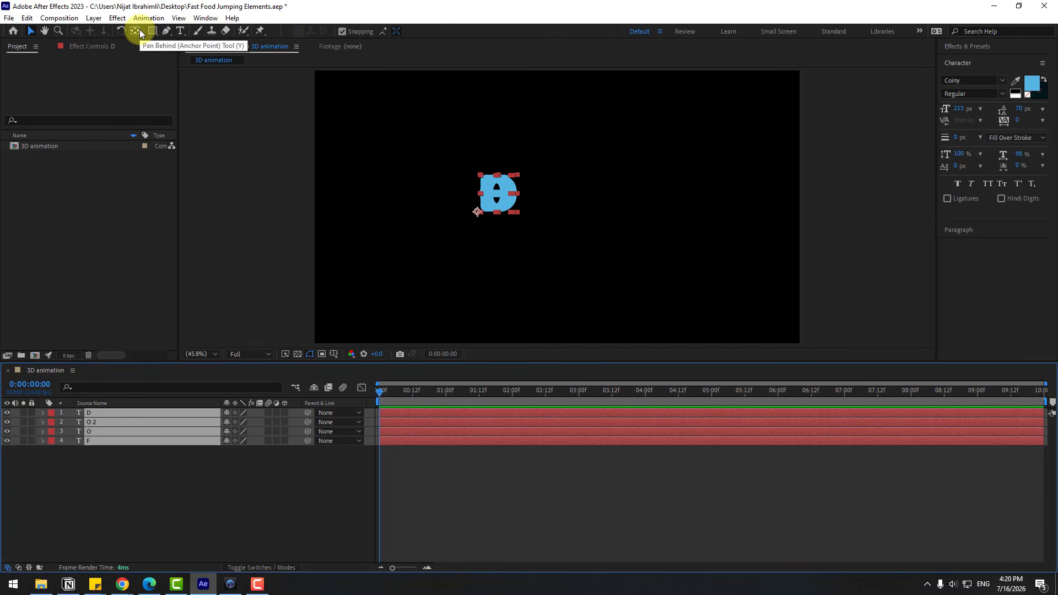
pyautogui.click(107, 473)
# Nudge the first O layer horizontally until it sits just right of the F with a small gap
pyautogui.click(94, 434)
pyautogui.hotkey('shift', 'Right')
pyautogui.hotkey('shift', 'Right')
pyautogui.hotkey('shift', 'Right')
pyautogui.hotkey('shift', 'Right')
pyautogui.hotkey('shift', 'Right')
pyautogui.hotkey('shift', 'Right')
pyautogui.hotkey('shift', 'Right')
pyautogui.hotkey('shift', 'Right')
pyautogui.hotkey('shift', 'Right')
pyautogui.hotkey('shift', 'Right')
pyautogui.hotkey('shift', 'Right')
pyautogui.hotkey('shift', 'Right')
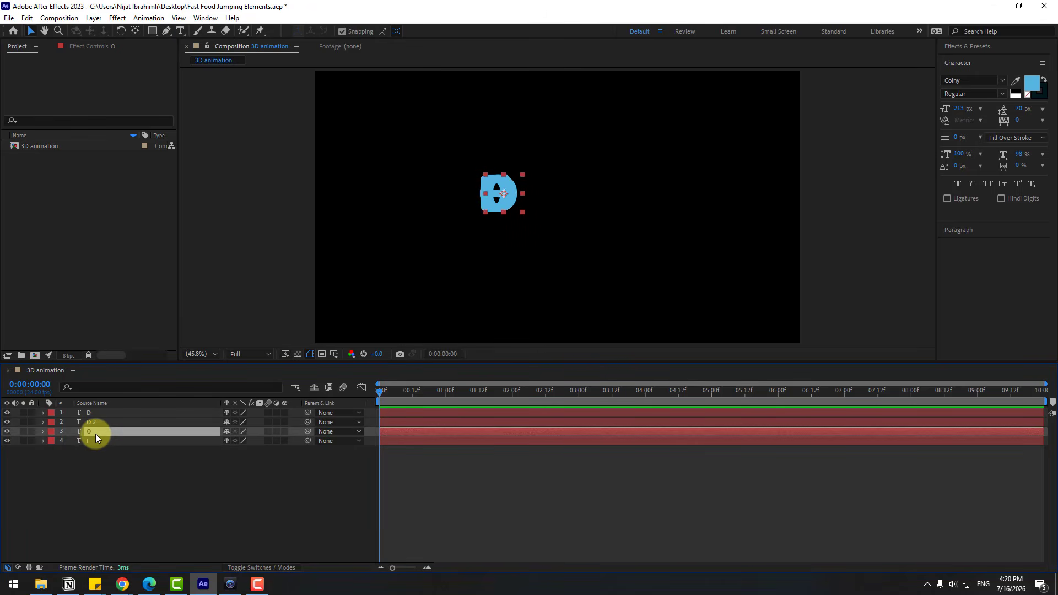
pyautogui.hotkey('shift', 'Right')
pyautogui.hotkey('shift', 'Right')
pyautogui.hotkey('shift', 'Right')
pyautogui.hotkey('shift', 'Right')
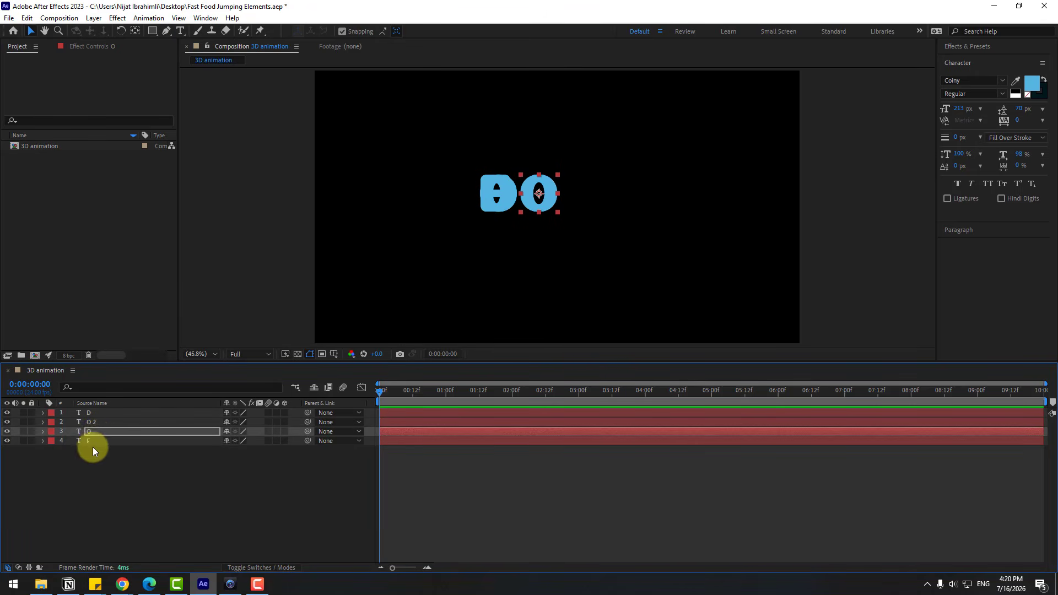
# Nudge the O 2 layer horizontally until it sits just right of the first O
pyautogui.click(97, 425)
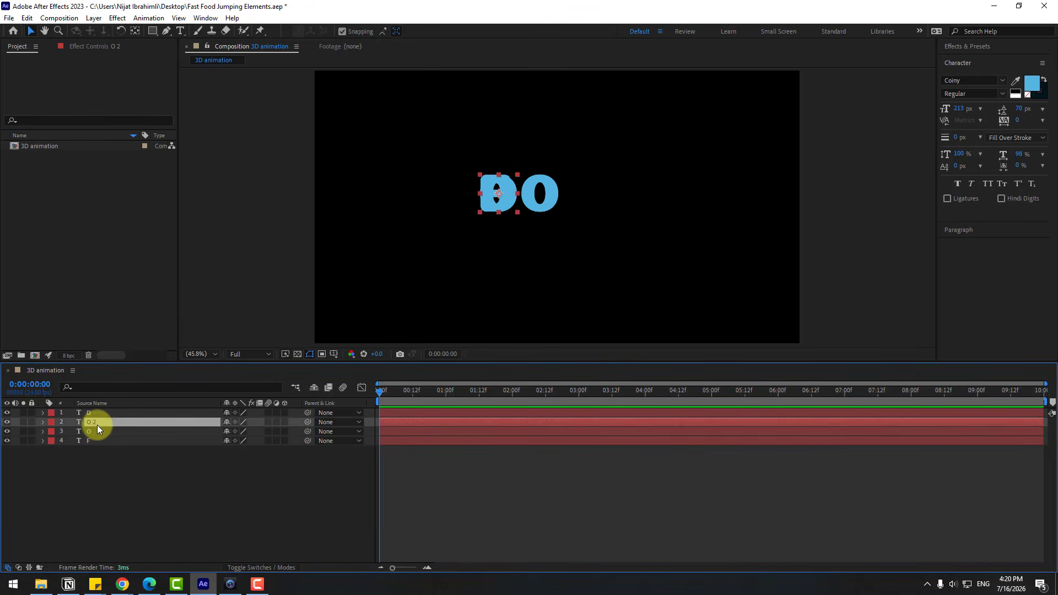
pyautogui.hotkey('shift', 'Right')
pyautogui.hotkey('shift', 'Right')
pyautogui.hotkey('shift', 'Right')
pyautogui.hotkey('shift', 'Right')
pyautogui.hotkey('shift', 'Right')
pyautogui.hotkey('shift', 'Right')
pyautogui.hotkey('shift', 'Right')
pyautogui.hotkey('shift', 'Right')
pyautogui.hotkey('shift', 'Right')
pyautogui.hotkey('shift', 'Right')
pyautogui.hotkey('shift', 'Right')
pyautogui.hotkey('shift', 'Right')
pyautogui.hotkey('shift', 'Right')
pyautogui.hotkey('shift', 'Right')
pyautogui.hotkey('shift', 'Right')
pyautogui.hotkey('shift', 'Right')
pyautogui.hotkey('shift', 'Right')
pyautogui.hotkey('shift', 'Right')
pyautogui.hotkey('shift', 'Right')
pyautogui.hotkey('shift', 'Right')
pyautogui.hotkey('shift', 'Right')
pyautogui.hotkey('shift', 'Right')
pyautogui.hotkey('shift', 'Right')
pyautogui.hotkey('shift', 'Right')
pyautogui.hotkey('shift', 'Right')
pyautogui.hotkey('shift', 'Right')
pyautogui.hotkey('shift', 'Right')
pyautogui.hotkey('shift', 'Right')
pyautogui.hotkey('shift', 'Right')
pyautogui.hotkey('shift', 'Right')
pyautogui.hotkey('shift', 'Right')
pyautogui.hotkey('shift', 'Right')
pyautogui.hotkey('shift', 'Right')
pyautogui.hotkey('shift', 'Right')
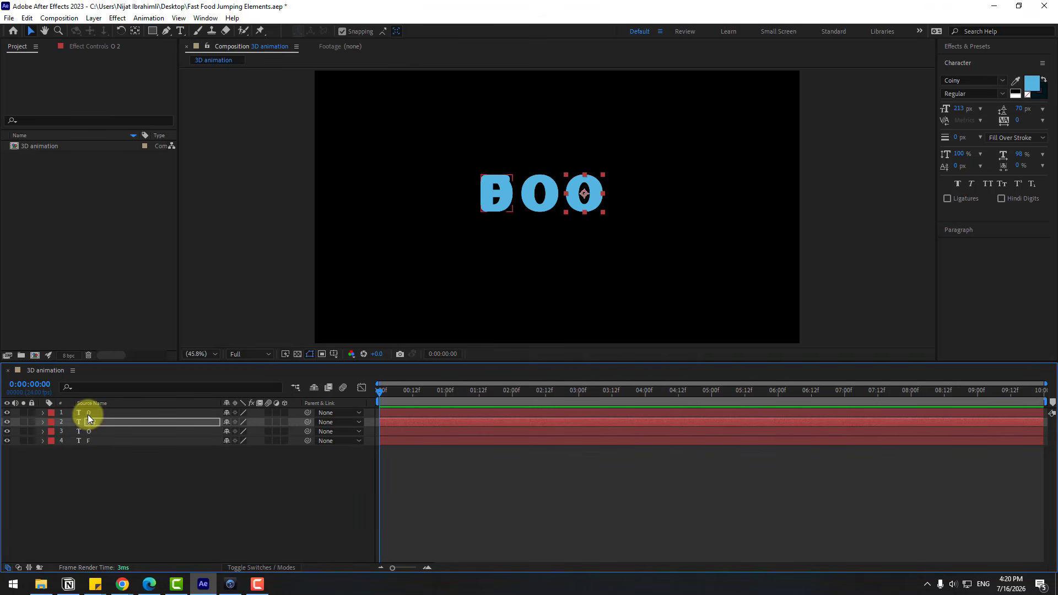
# Nudge the D layer horizontally to the end of the word, right of the second O
pyautogui.click(88, 416)
pyautogui.hotkey('shift', 'Right')
pyautogui.hotkey('shift', 'Right')
pyautogui.hotkey('shift', 'Right')
pyautogui.hotkey('shift', 'Right')
pyautogui.hotkey('shift', 'Right')
pyautogui.hotkey('shift', 'Right')
pyautogui.hotkey('shift', 'Right')
pyautogui.hotkey('shift', 'Right')
pyautogui.hotkey('shift', 'Right')
pyautogui.hotkey('shift', 'Right')
pyautogui.hotkey('shift', 'Right')
pyautogui.hotkey('shift', 'Right')
pyautogui.hotkey('shift', 'Right')
pyautogui.hotkey('shift', 'Right')
pyautogui.hotkey('shift', 'Right')
pyautogui.hotkey('shift', 'Right')
pyautogui.hotkey('shift', 'Right')
pyautogui.hotkey('shift', 'Right')
pyautogui.hotkey('shift', 'Right')
pyautogui.hotkey('shift', 'Right')
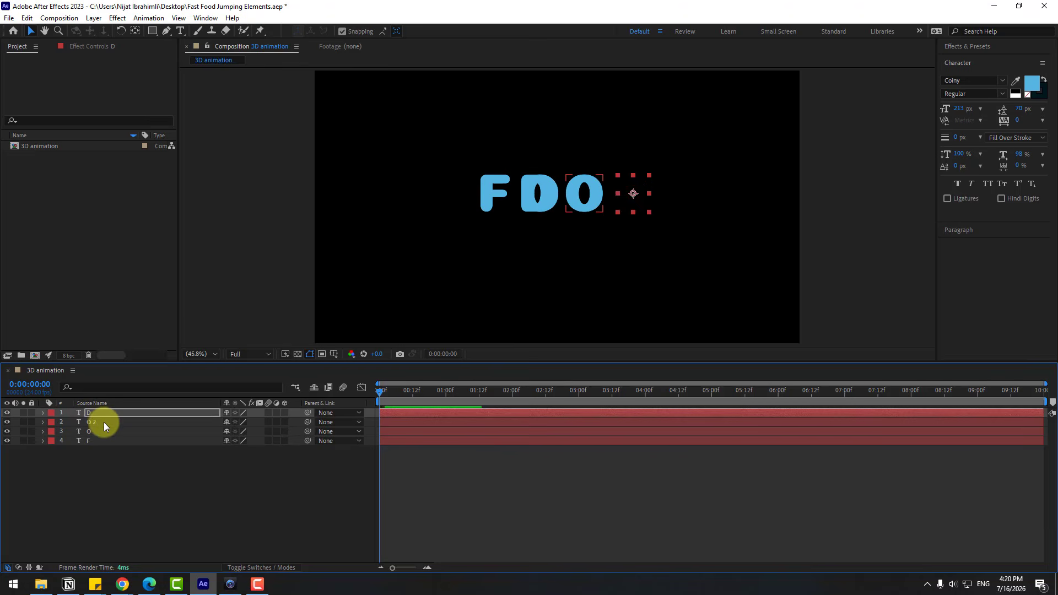
pyautogui.click(537, 246)
# Turn on the Title/Action Safe guides and move all four letters together to the centre of the composition
pyautogui.moveTo(151, 524); pyautogui.dragTo(96, 412)
pyautogui.click(334, 354)
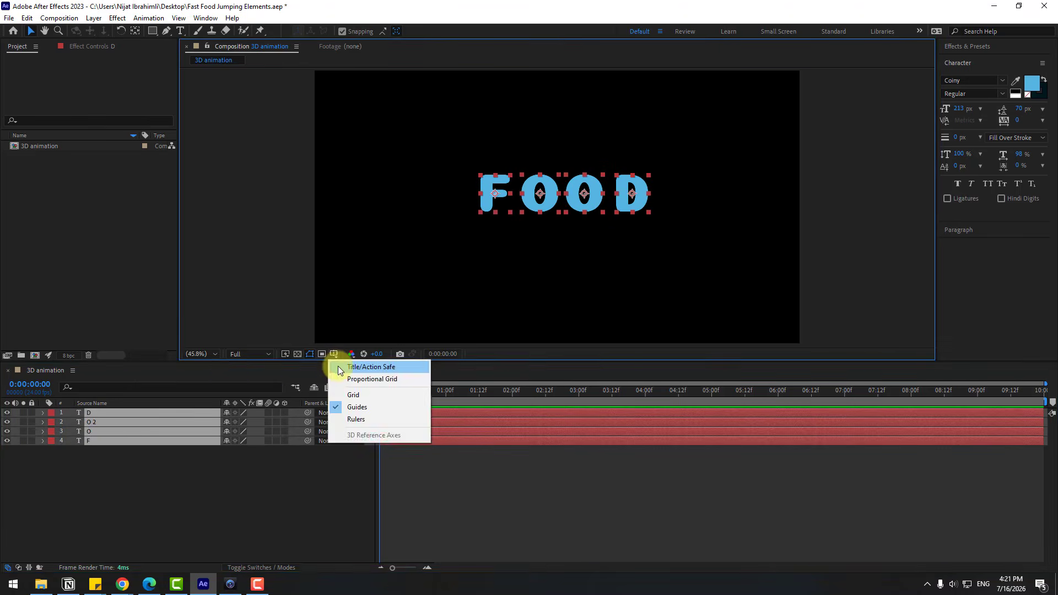
pyautogui.click(361, 366)
pyautogui.moveTo(575, 205)
pyautogui.mouseDown()
pyautogui.moveTo(567, 235)
pyautogui.moveTo(551, 243)
pyautogui.moveTo(573, 214)
pyautogui.mouseUp()
pyautogui.click(180, 497)
# Create a light grey (E6E6E6) solid named BG and place it beneath all the letter layers
pyautogui.rightClick(157, 528)
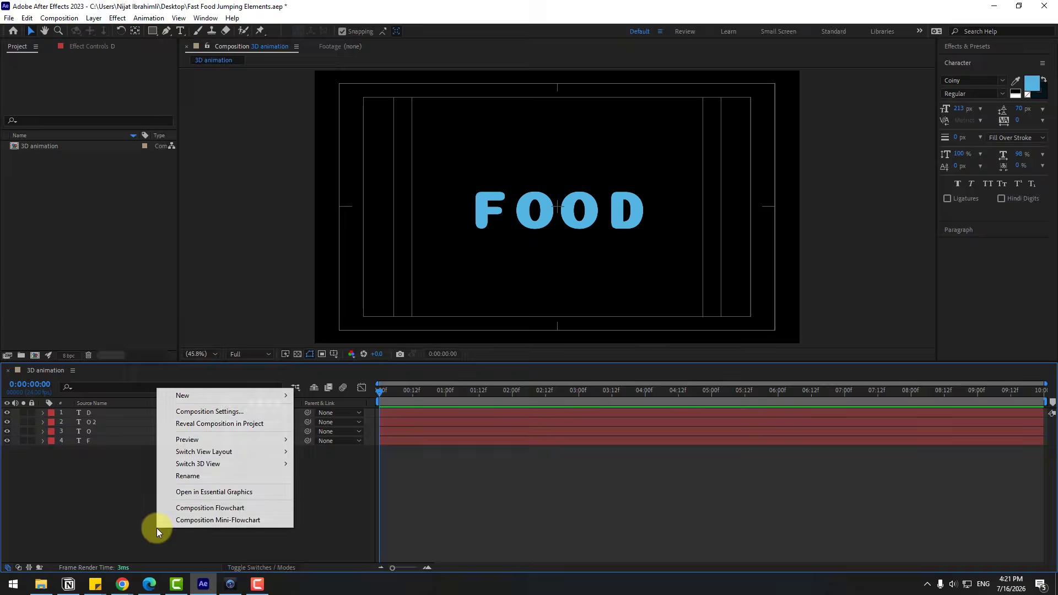
pyautogui.moveTo(255, 398)
pyautogui.click(322, 422)
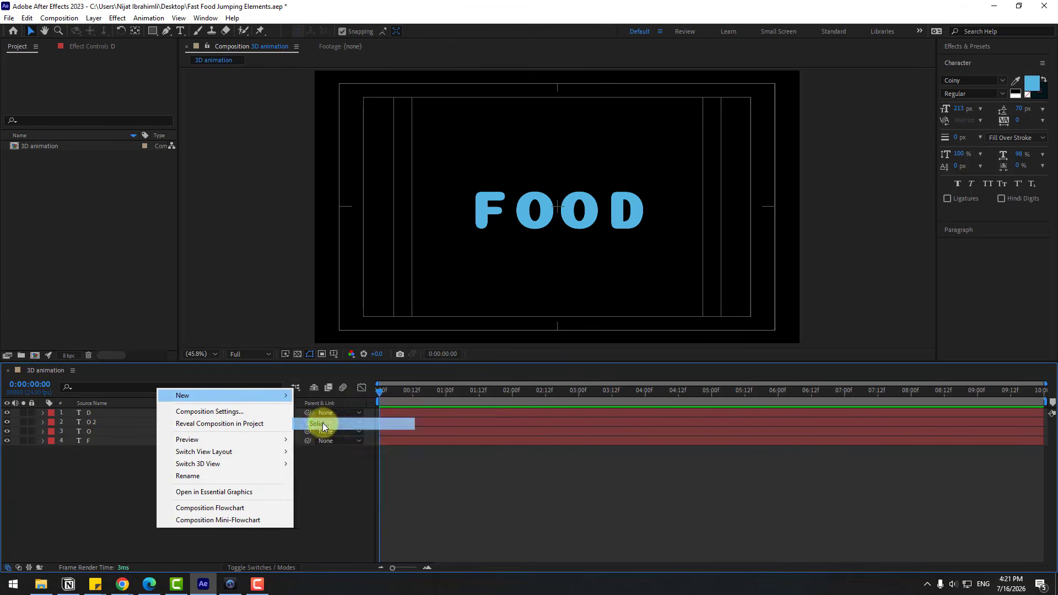
pyautogui.write('B')
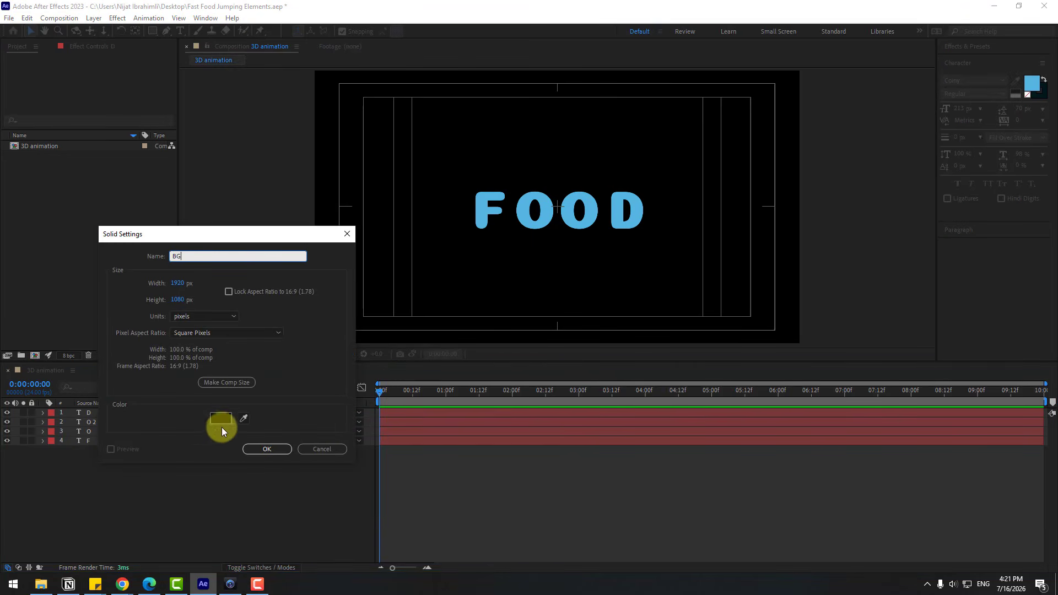
pyautogui.write('G')
pyautogui.click(221, 420)
pyautogui.click(322, 424)
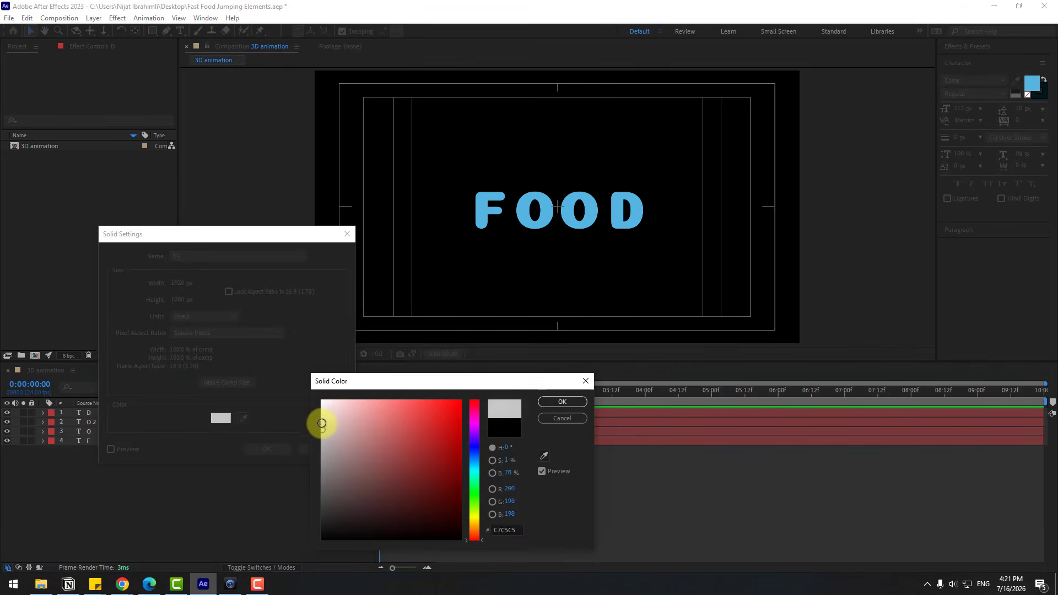
pyautogui.moveTo(329, 407); pyautogui.dragTo(308, 414)
pyautogui.click(562, 402)
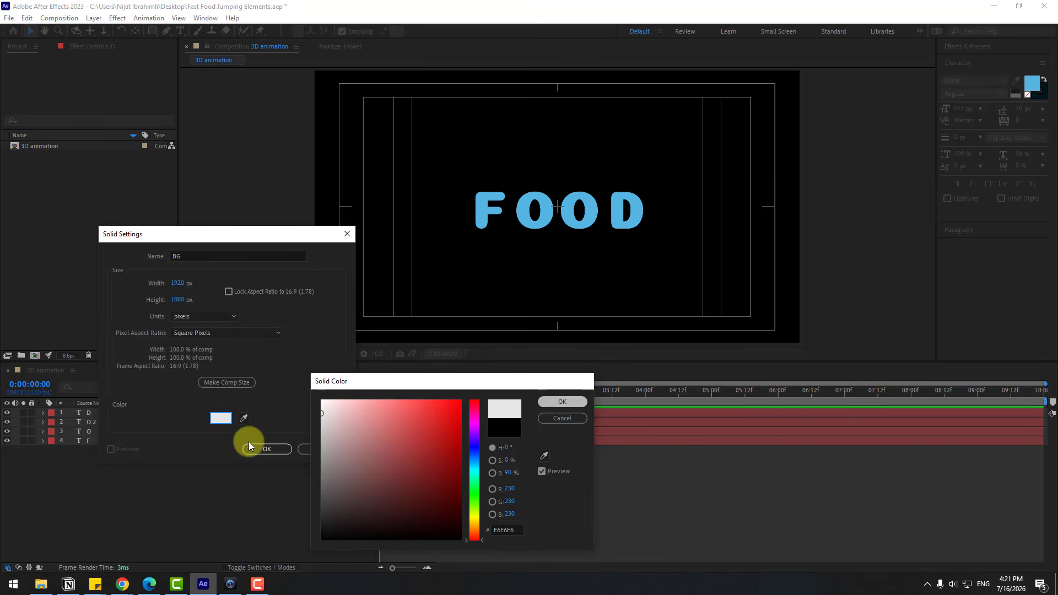
pyautogui.press('Return')
pyautogui.hotkey('ctrl', 'shift', '[')
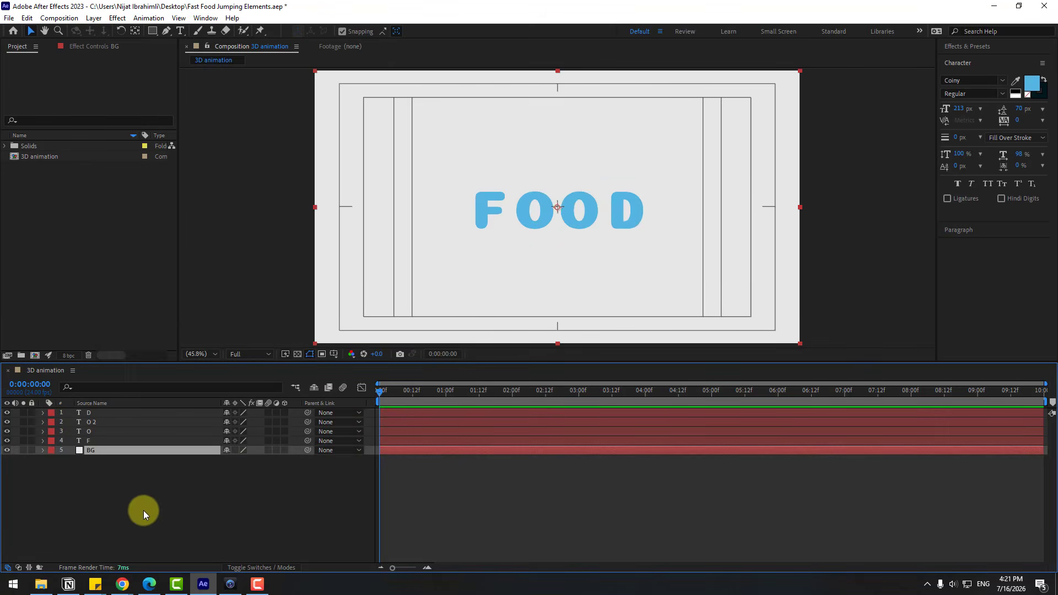
# Lock the BG layer and import the four MP4 food rotation videos from the Flova AI folder in Downloads
pyautogui.click(32, 451)
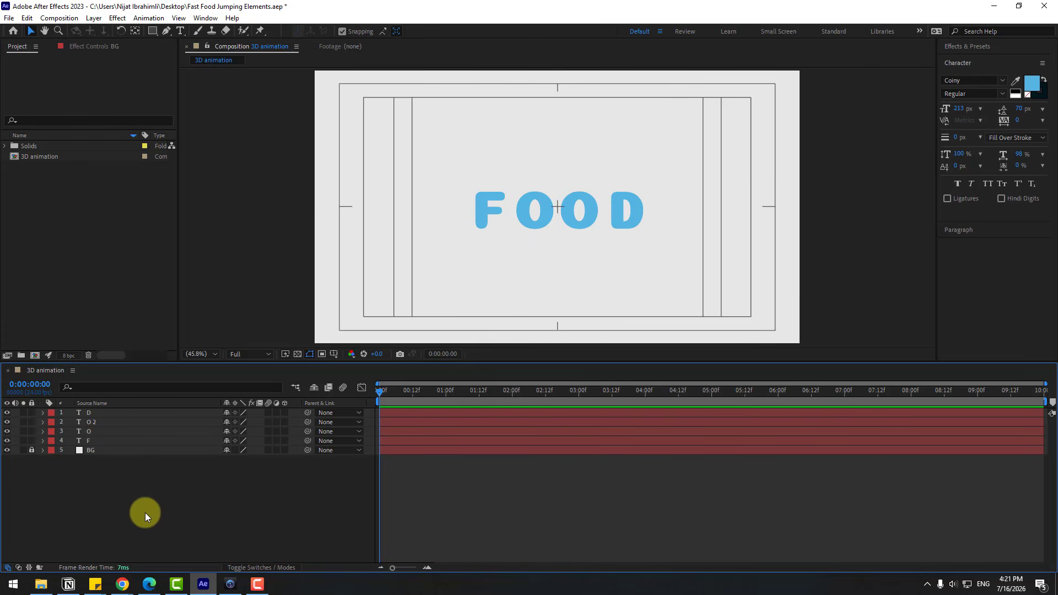
pyautogui.rightClick(89, 202)
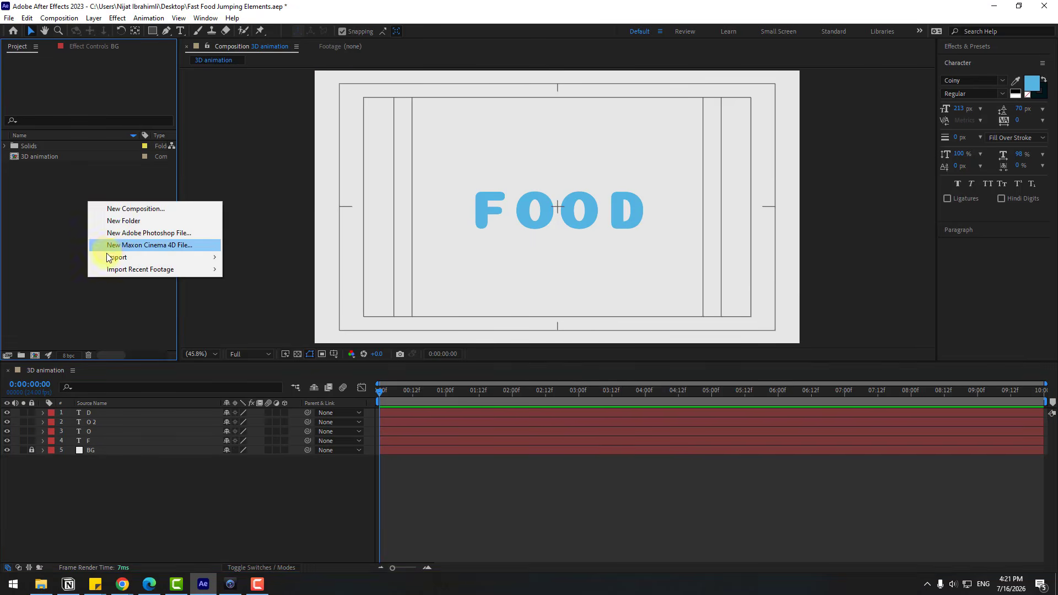
pyautogui.moveTo(154, 258)
pyautogui.click(243, 257)
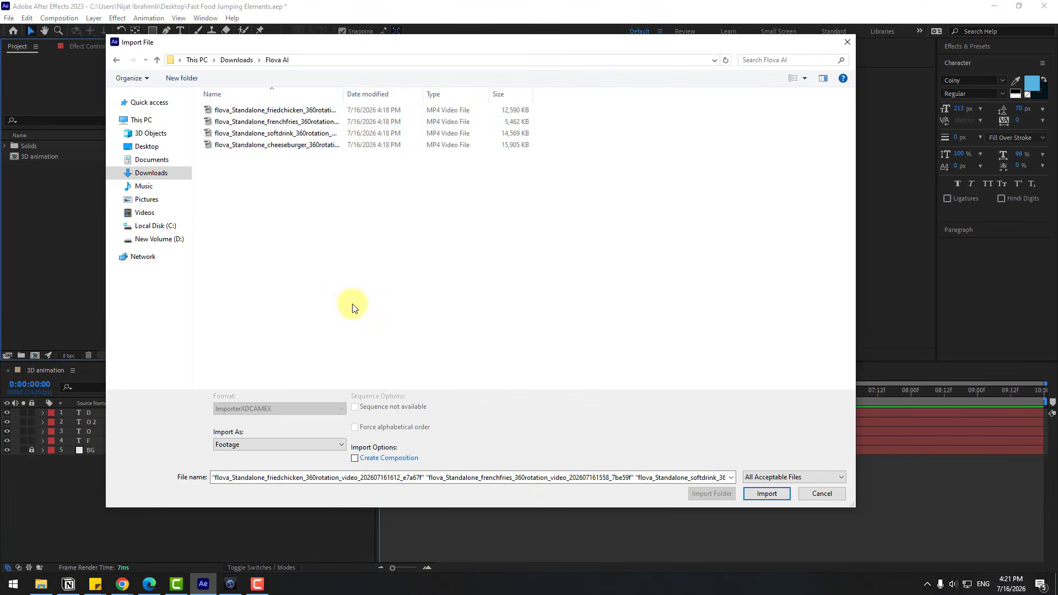
pyautogui.moveTo(350, 302); pyautogui.dragTo(231, 108)
pyautogui.click(761, 493)
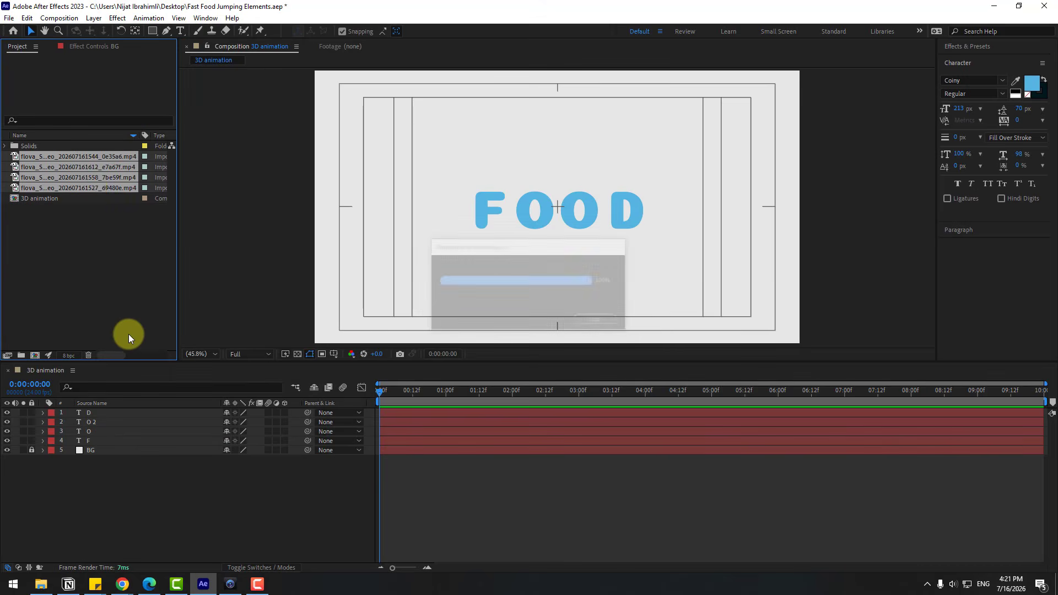
# Add the four food videos to the composition above the letter layers and solo the cheeseburger video
pyautogui.moveTo(91, 186); pyautogui.dragTo(108, 408)
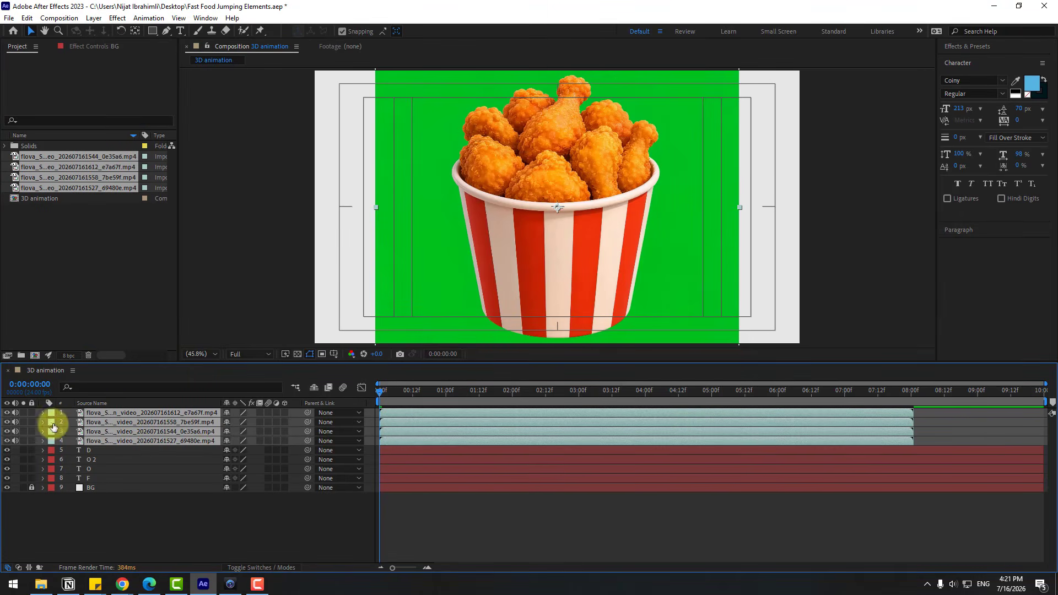
pyautogui.moveTo(23, 413); pyautogui.dragTo(23, 441)
pyautogui.click(91, 444)
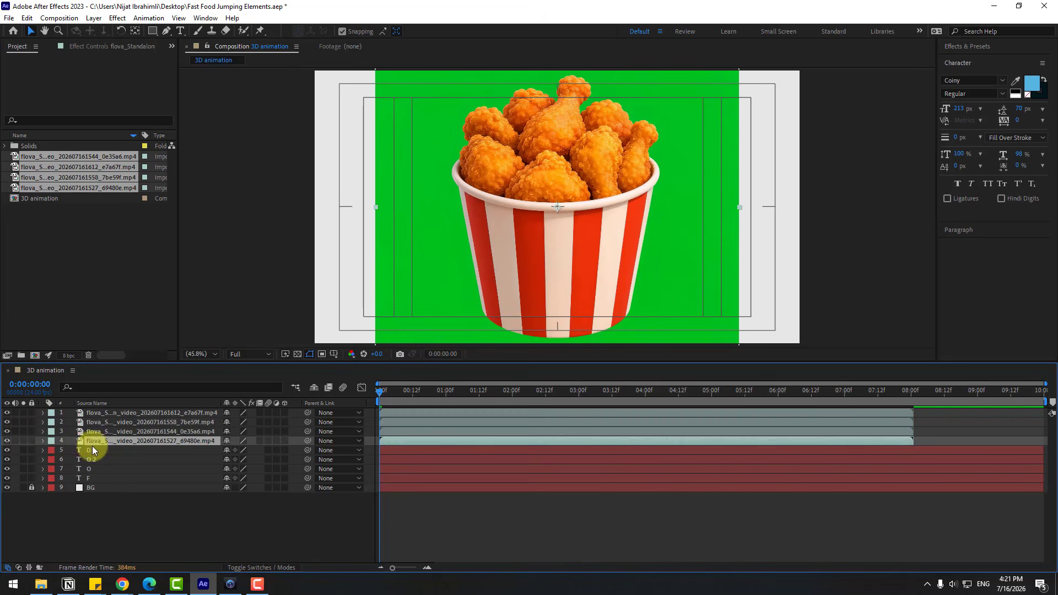
pyautogui.click(23, 441)
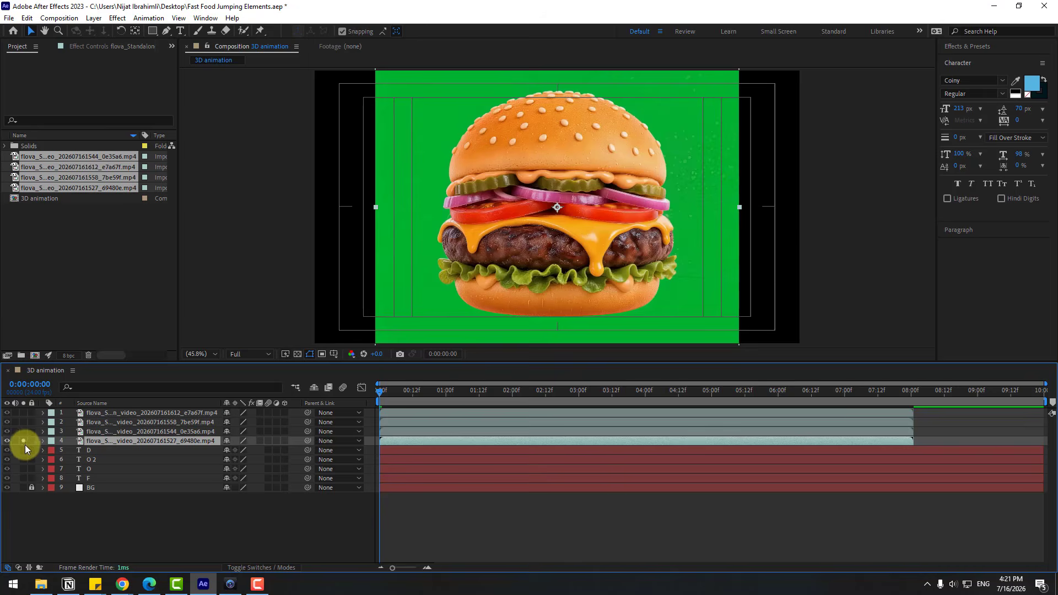
# Key out the cheeseburger video's green background with Keylight (1.2), sampling the green as Screen Colour and setting Screen Gain to 129
pyautogui.click(980, 47)
pyautogui.click(979, 60)
pyautogui.write('keyli')
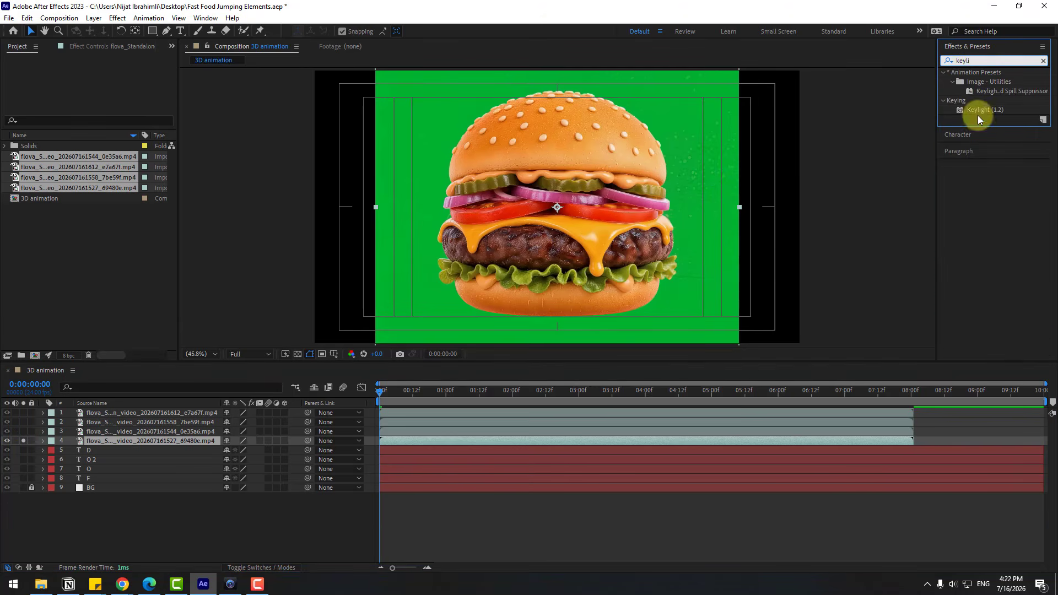
pyautogui.moveTo(986, 110); pyautogui.dragTo(99, 440)
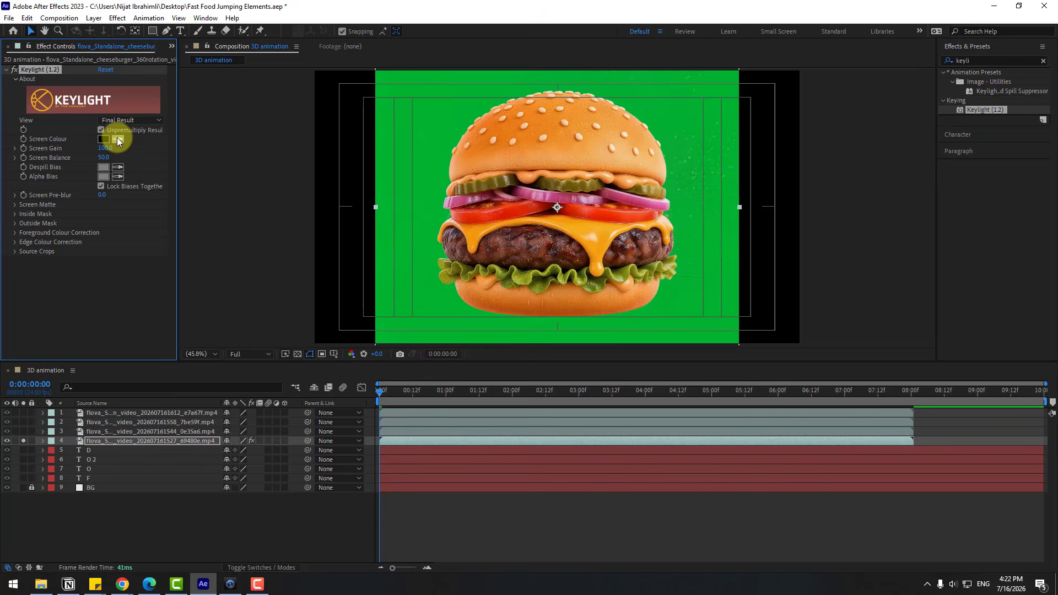
pyautogui.click(435, 117)
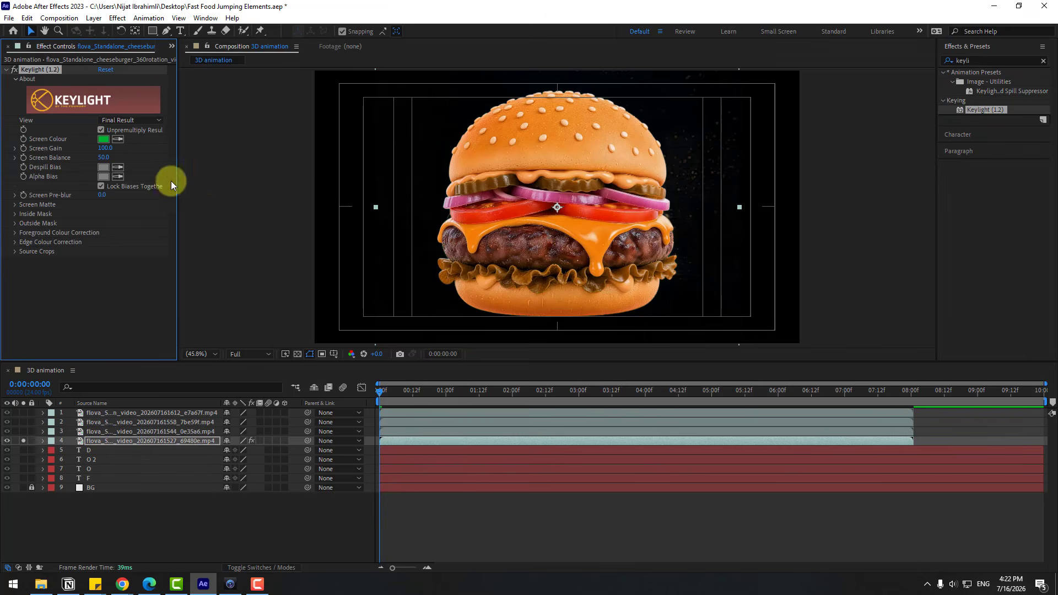
pyautogui.moveTo(104, 148); pyautogui.dragTo(119, 150)
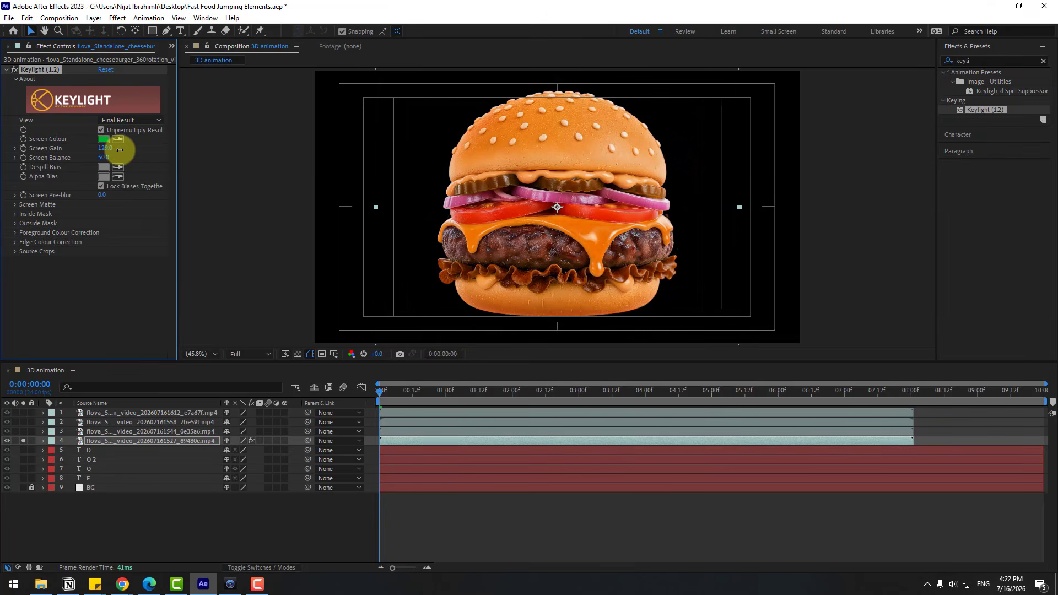
pyautogui.moveTo(385, 392); pyautogui.dragTo(600, 408)
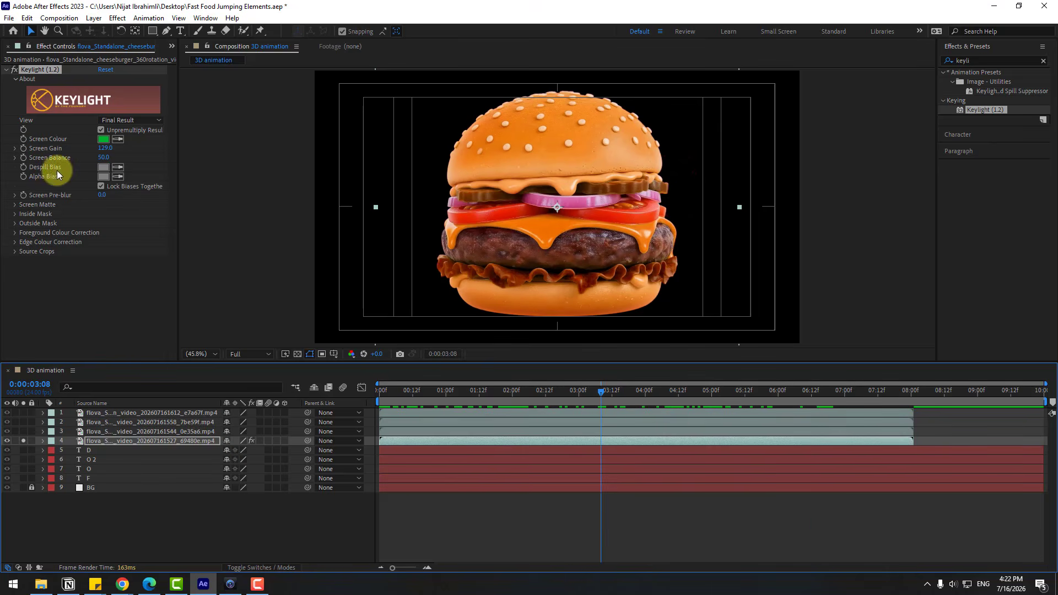
# Copy the cheeseburger's Keylight effect onto the soft drink video, soloing that layer to view the key
pyautogui.click(41, 70)
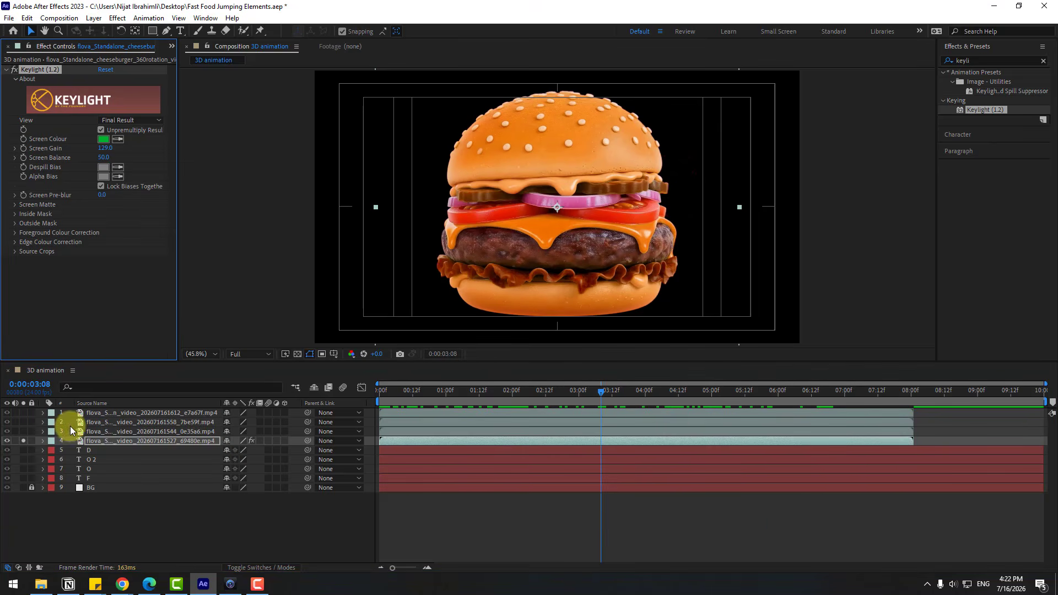
pyautogui.click(24, 440)
pyautogui.click(86, 433)
pyautogui.click(23, 431)
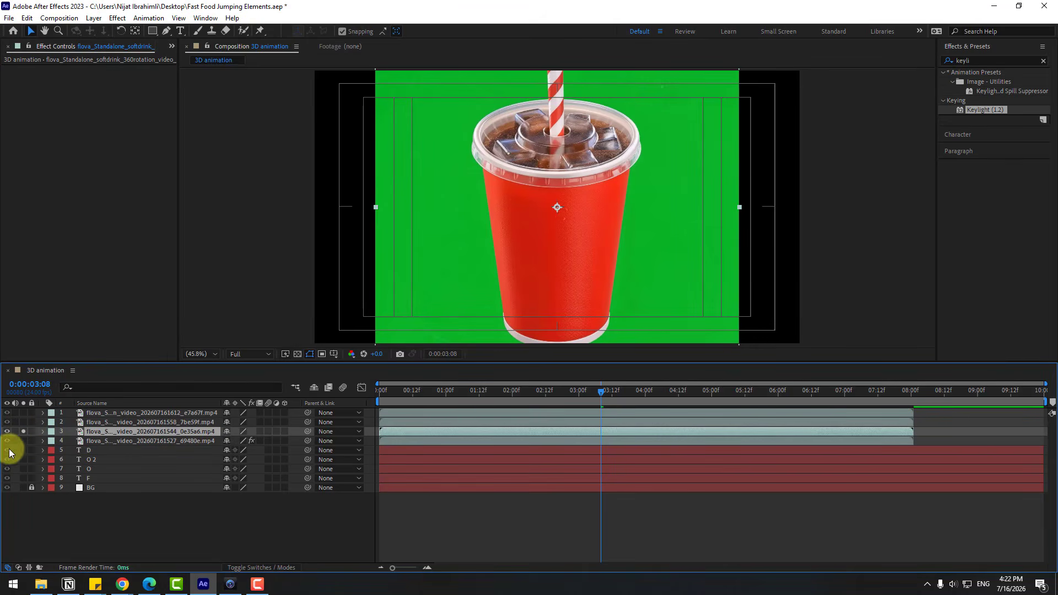
pyautogui.hotkey('ctrl', 'v')
pyautogui.click(23, 431)
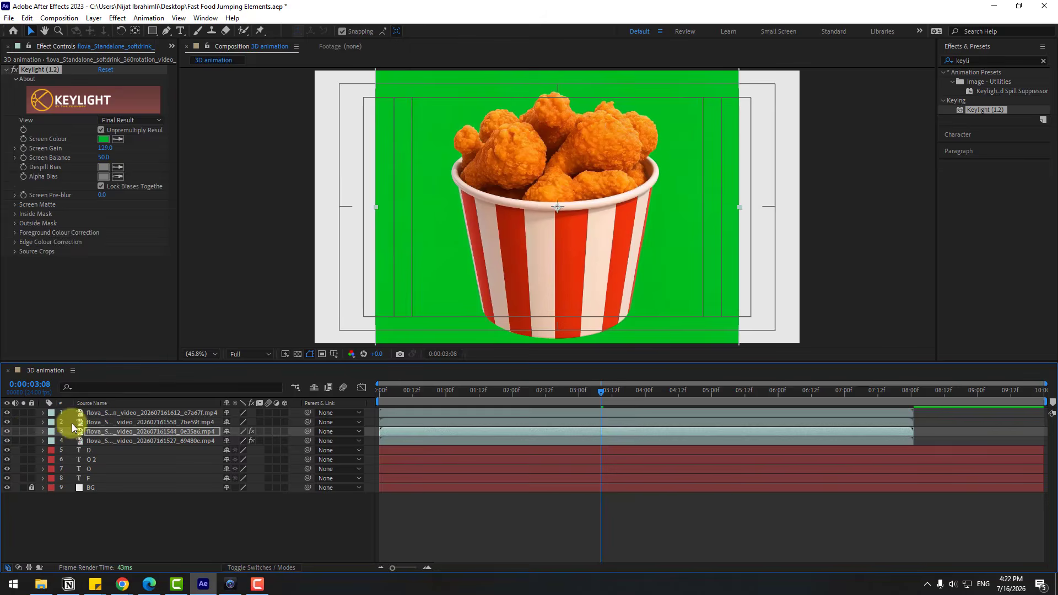
# Paste the copied Keylight effect onto the french fries video and check its key at another point in time
pyautogui.click(71, 424)
pyautogui.click(23, 422)
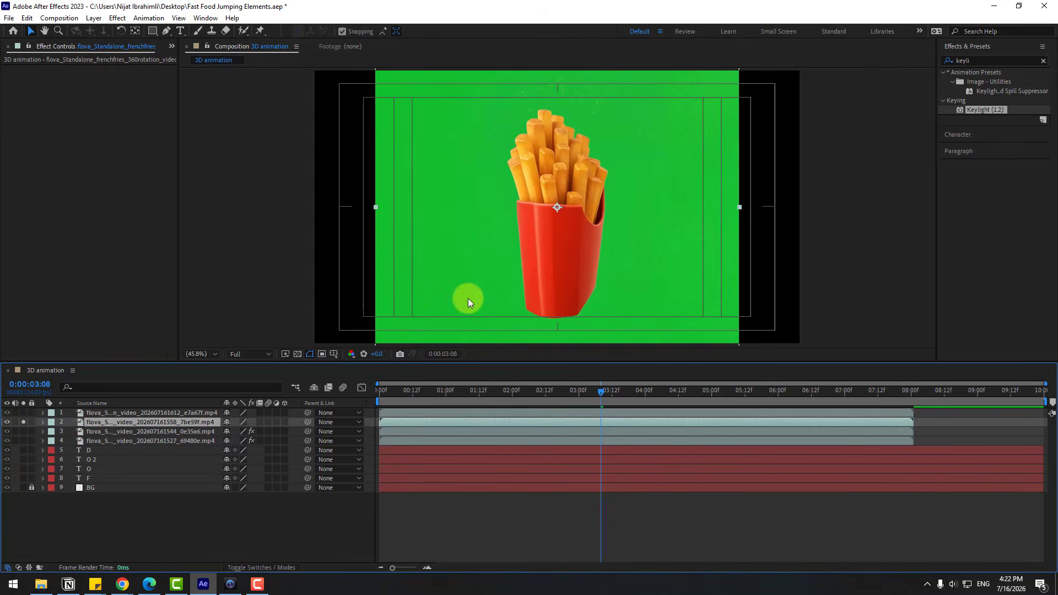
pyautogui.hotkey('ctrl', 'v')
pyautogui.moveTo(600, 401); pyautogui.dragTo(648, 397)
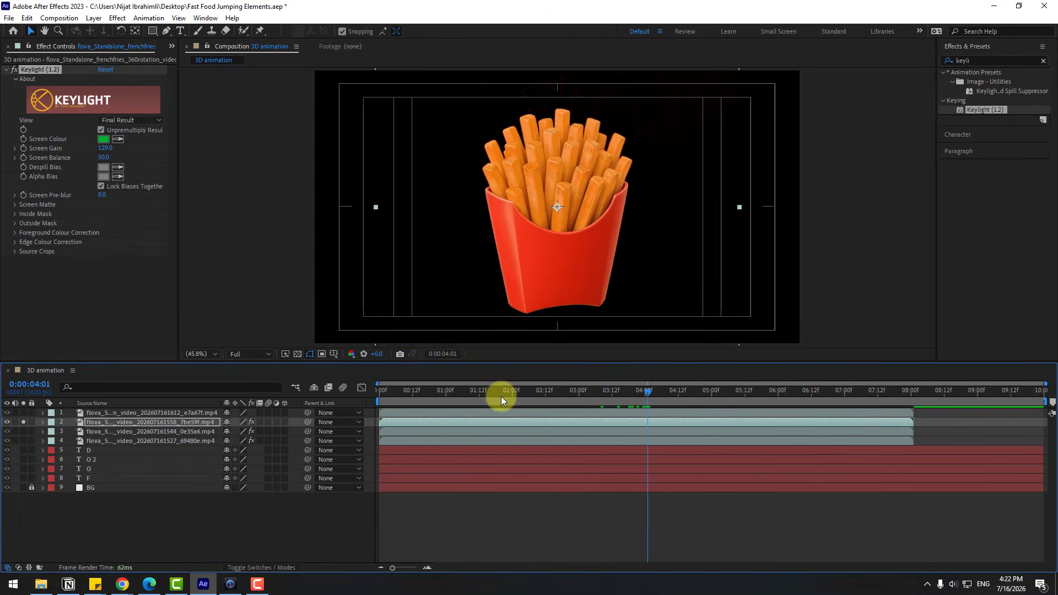
pyautogui.click(23, 422)
# Solo the fried chicken video, paste the copied Keylight effect onto it and scrub through to check the key
pyautogui.click(23, 413)
pyautogui.click(429, 326)
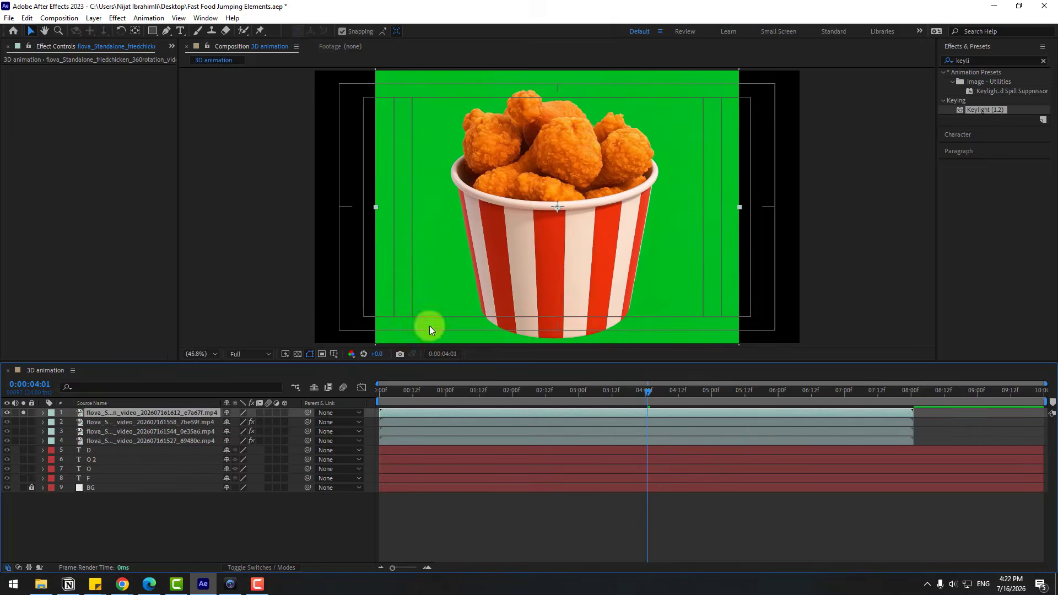
pyautogui.hotkey('ctrl', 'v')
pyautogui.moveTo(656, 403); pyautogui.dragTo(574, 401)
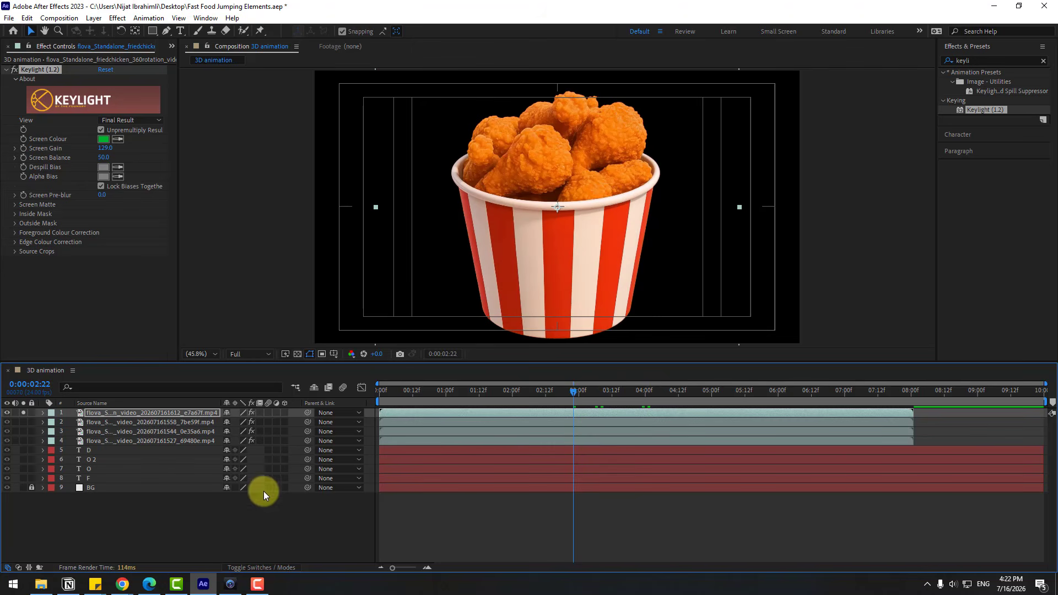
# Solo all four food videos and scale them down together to just under half size
pyautogui.click(23, 441)
pyautogui.click(23, 432)
pyautogui.click(23, 424)
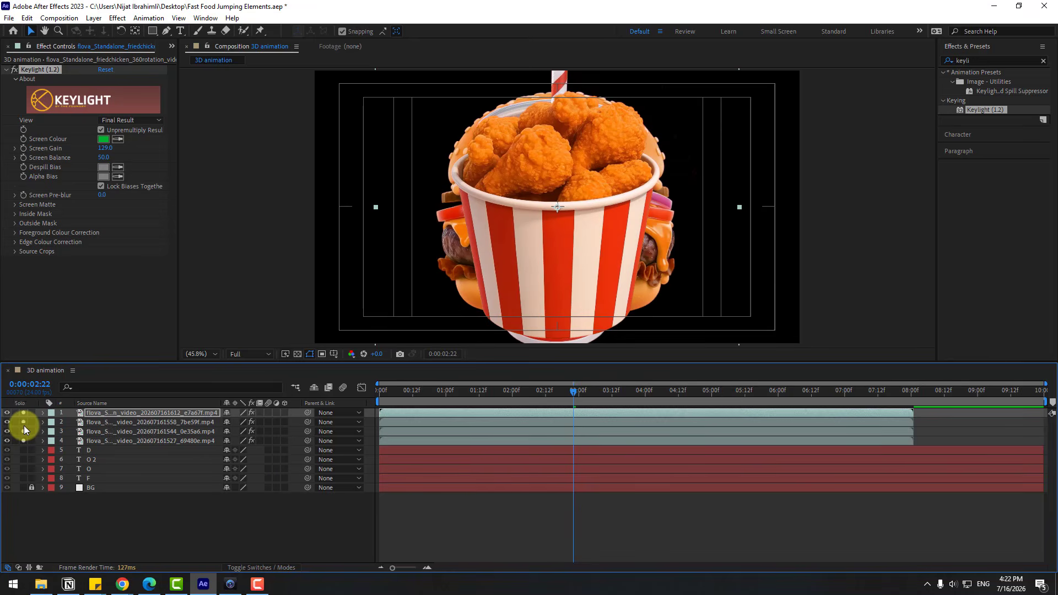
pyautogui.keyDown('shift'); pyautogui.click(104, 441); pyautogui.keyUp('shift')
pyautogui.press('s')
pyautogui.moveTo(233, 428); pyautogui.dragTo(202, 432)
pyautogui.press('s')
# Turn off solo on the food videos and rename the cheeseburger video layer F
pyautogui.click(106, 525)
pyautogui.click(92, 439)
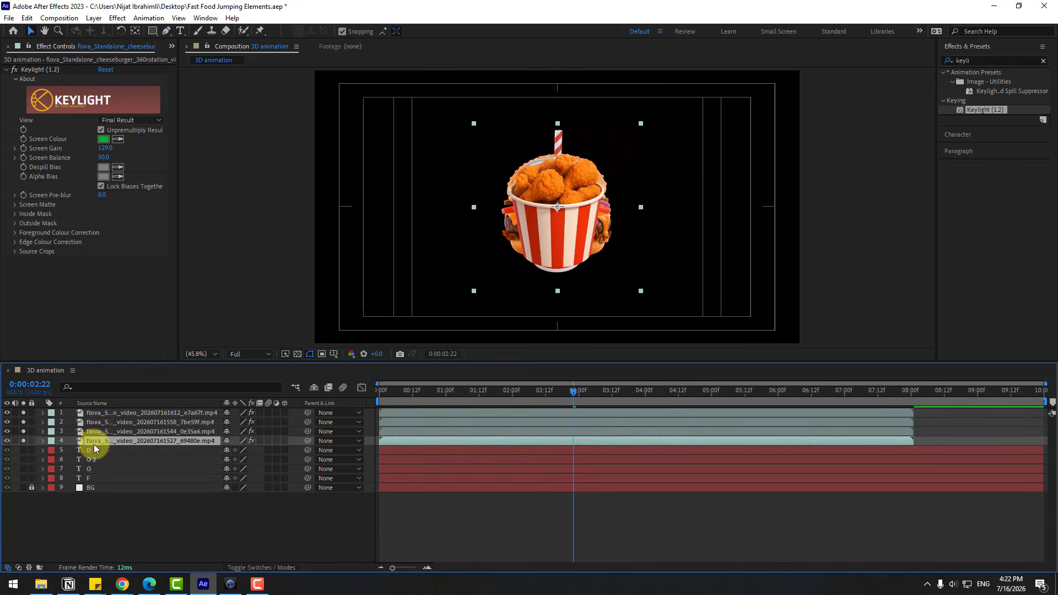
pyautogui.click(23, 441)
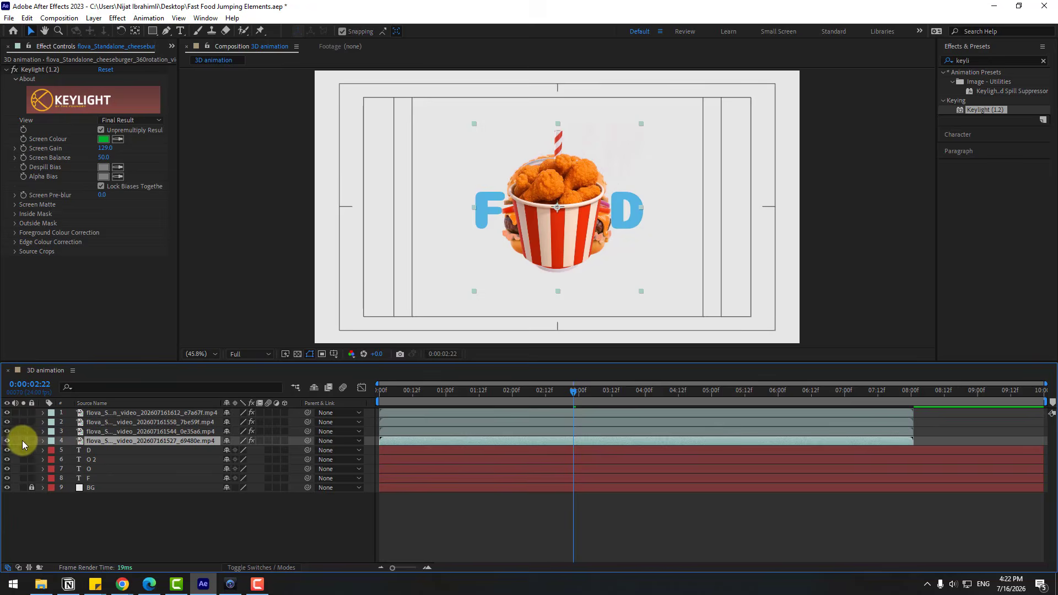
pyautogui.click(22, 441)
pyautogui.click(22, 441)
pyautogui.press('Return')
pyautogui.write('F')
pyautogui.press('Return')
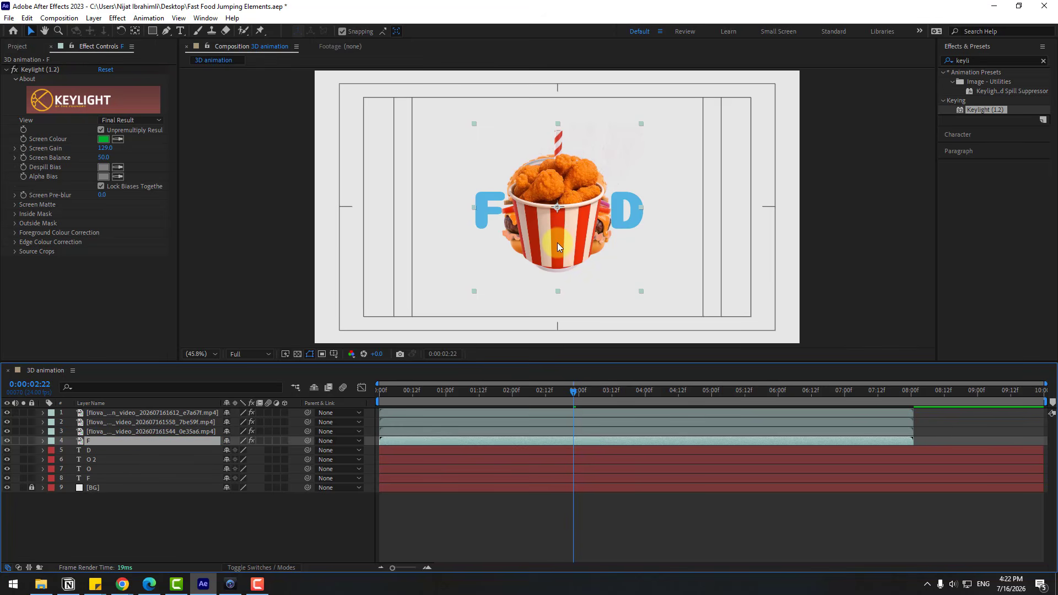
# Nudge the cheeseburger horizontally until it covers the letter F
pyautogui.hotkey('shift', 'Left')
pyautogui.hotkey('shift', 'Left')
pyautogui.hotkey('shift', 'Left')
pyautogui.hotkey('shift', 'Left')
pyautogui.hotkey('shift', 'Left')
pyautogui.hotkey('shift', 'Left')
pyautogui.hotkey('shift', 'Left')
pyautogui.hotkey('shift', 'Left')
pyautogui.hotkey('shift', 'Left')
pyautogui.hotkey('shift', 'Left')
pyautogui.hotkey('shift', 'Left')
pyautogui.hotkey('shift', 'Left')
pyautogui.hotkey('shift', 'Left')
pyautogui.hotkey('shift', 'Left')
pyautogui.hotkey('shift', 'Left')
pyautogui.hotkey('shift', 'Left')
pyautogui.hotkey('shift', 'Left')
pyautogui.hotkey('shift', 'Left')
pyautogui.hotkey('shift', 'Left')
pyautogui.hotkey('shift', 'Left')
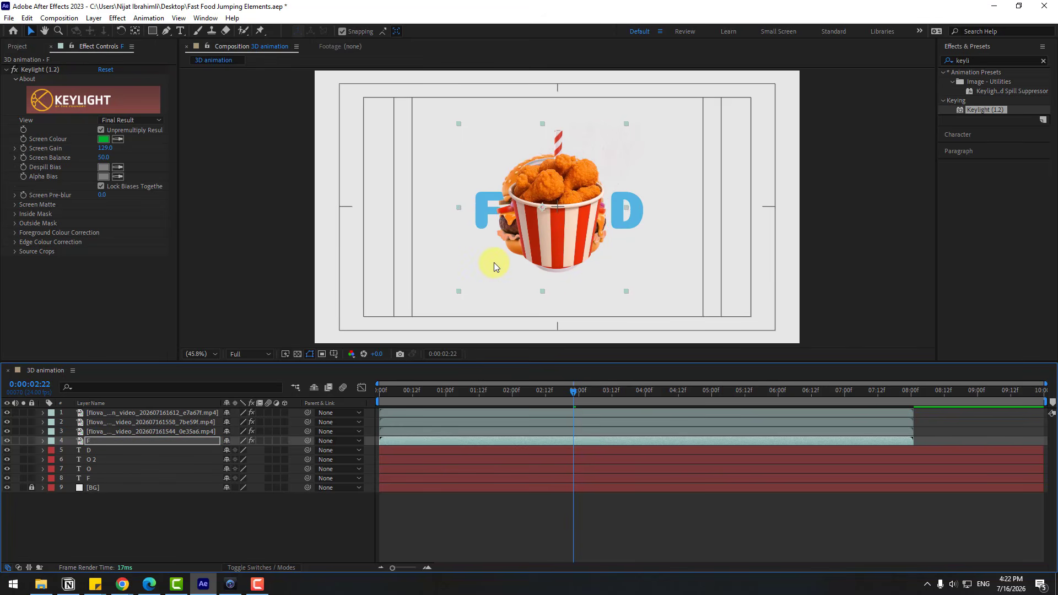
pyautogui.hotkey('shift', 'Left')
pyautogui.hotkey('shift', 'Left')
pyautogui.hotkey('shift', 'Left')
pyautogui.hotkey('shift', 'Left')
pyautogui.hotkey('shift', 'Left')
pyautogui.hotkey('shift', 'Left')
pyautogui.hotkey('shift', 'Left')
pyautogui.hotkey('shift', 'Left')
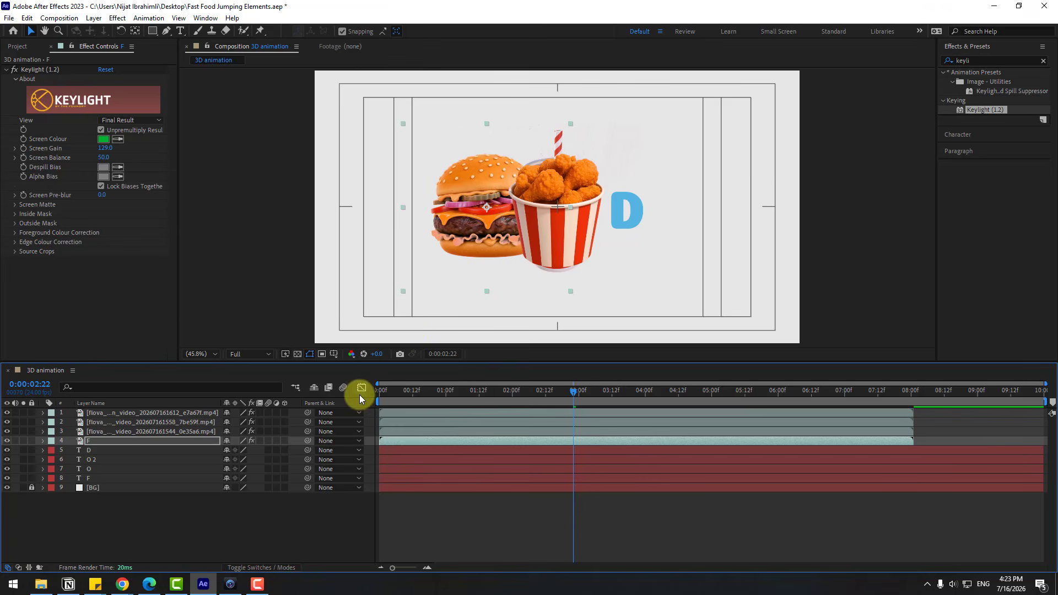
# Scale the cheeseburger down further and fine-tune its position over the letter F at 100% view
pyautogui.press('s')
pyautogui.moveTo(238, 450); pyautogui.dragTo(225, 451)
pyautogui.press('/')
pyautogui.moveTo(464, 220)
pyautogui.mouseDown()
pyautogui.moveTo(433, 292)
pyautogui.moveTo(457, 231)
pyautogui.moveTo(475, 220)
pyautogui.mouseUp()
pyautogui.click(40, 441)
# Rename the soft drink video layer O
pyautogui.click(99, 432)
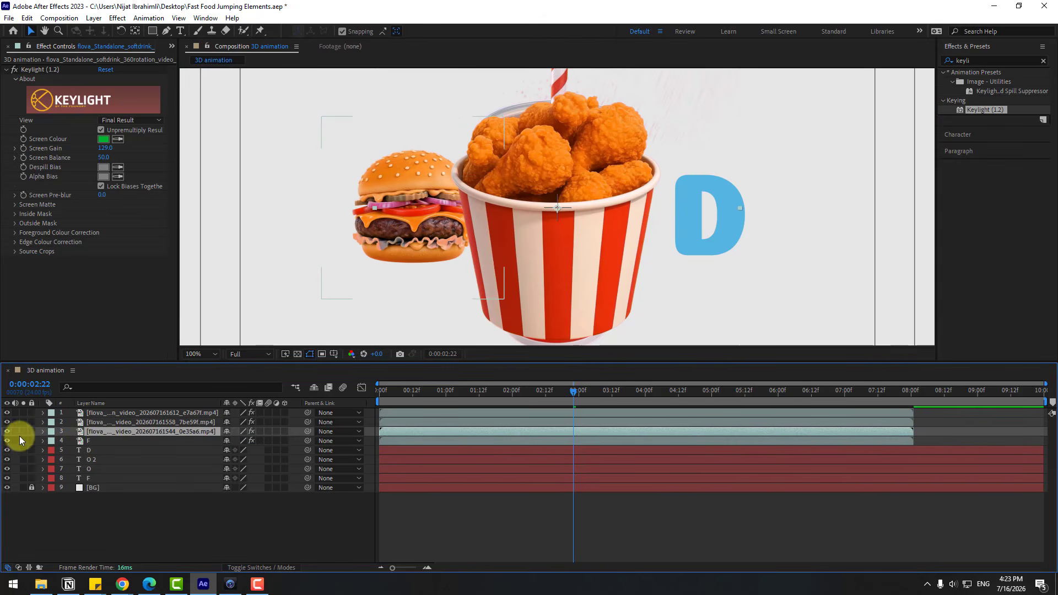
pyautogui.press('Return')
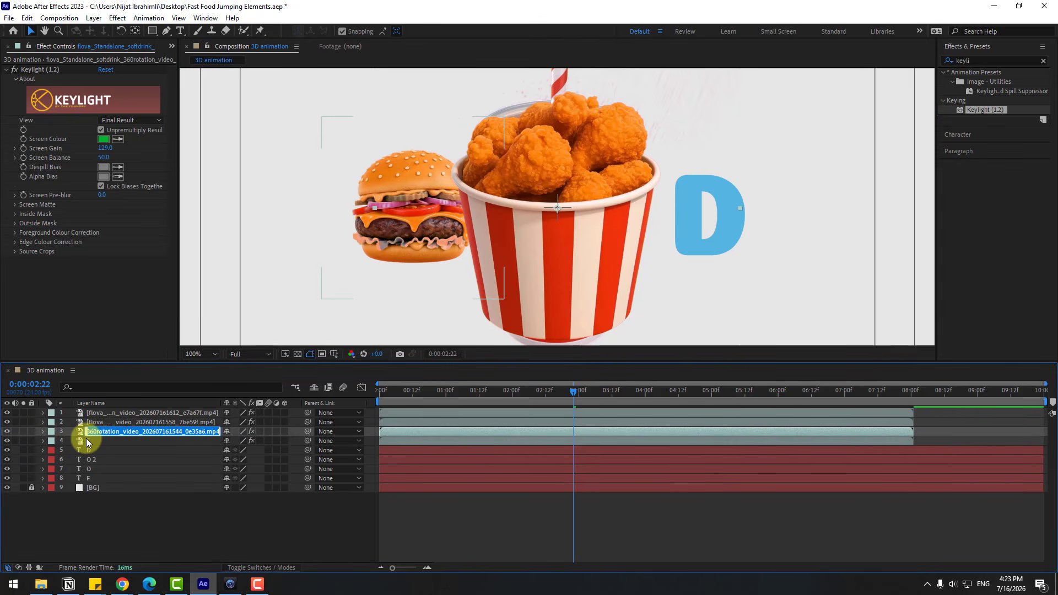
pyautogui.write('O')
pyautogui.press('Return')
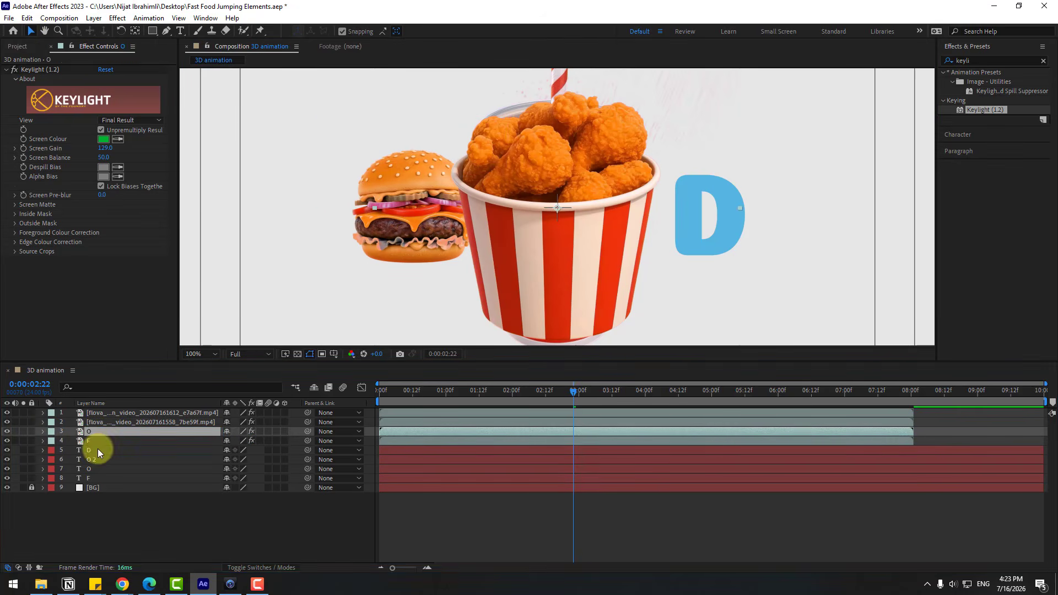
# With the chicken and fries videos hidden, scale the soft drink to 21% and move it over the first O
pyautogui.click(91, 439)
pyautogui.click(94, 433)
pyautogui.press('s')
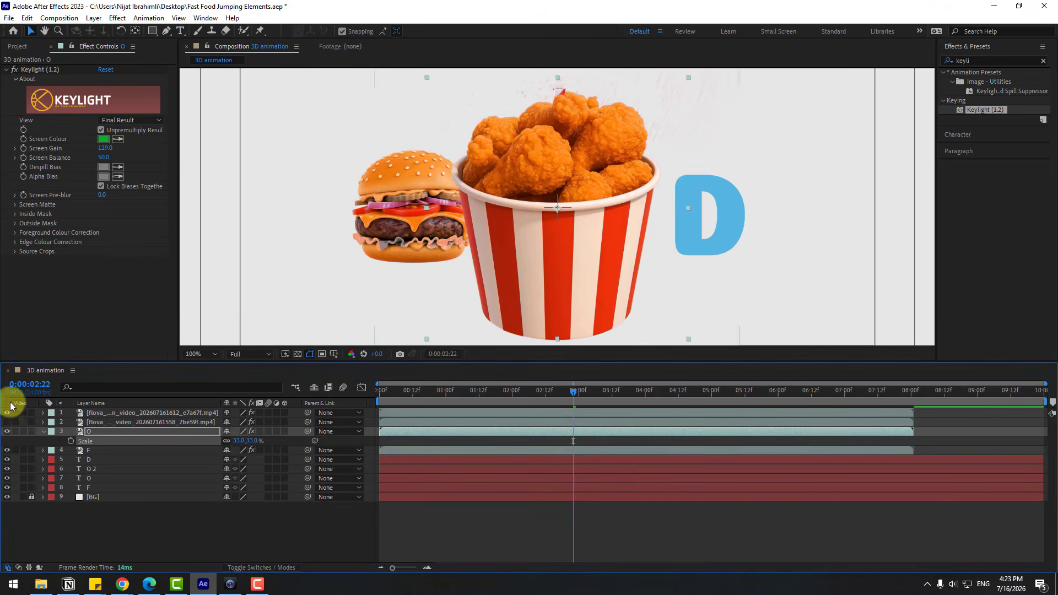
pyautogui.moveTo(7, 412); pyautogui.dragTo(6, 422)
pyautogui.moveTo(238, 441); pyautogui.dragTo(227, 441)
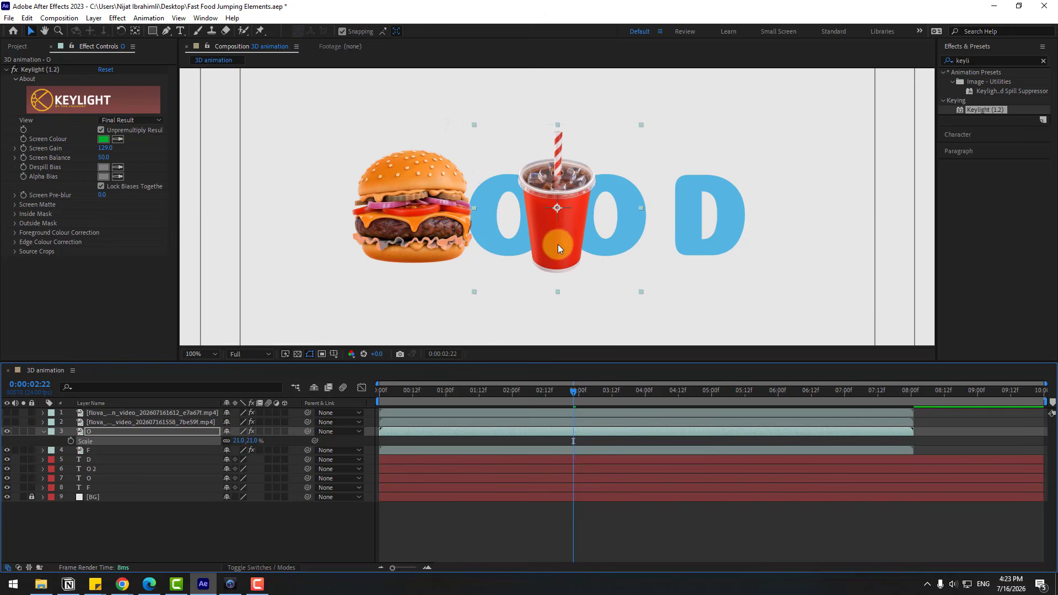
pyautogui.moveTo(558, 244); pyautogui.dragTo(515, 243)
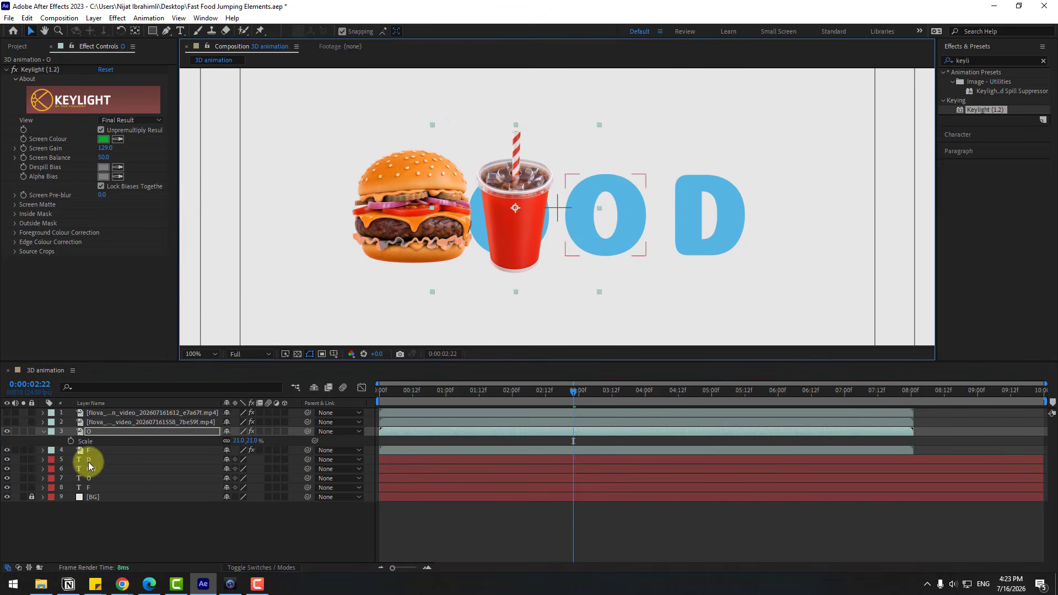
# Make the french fries video visible again and rename its layer O
pyautogui.click(93, 423)
pyautogui.click(7, 422)
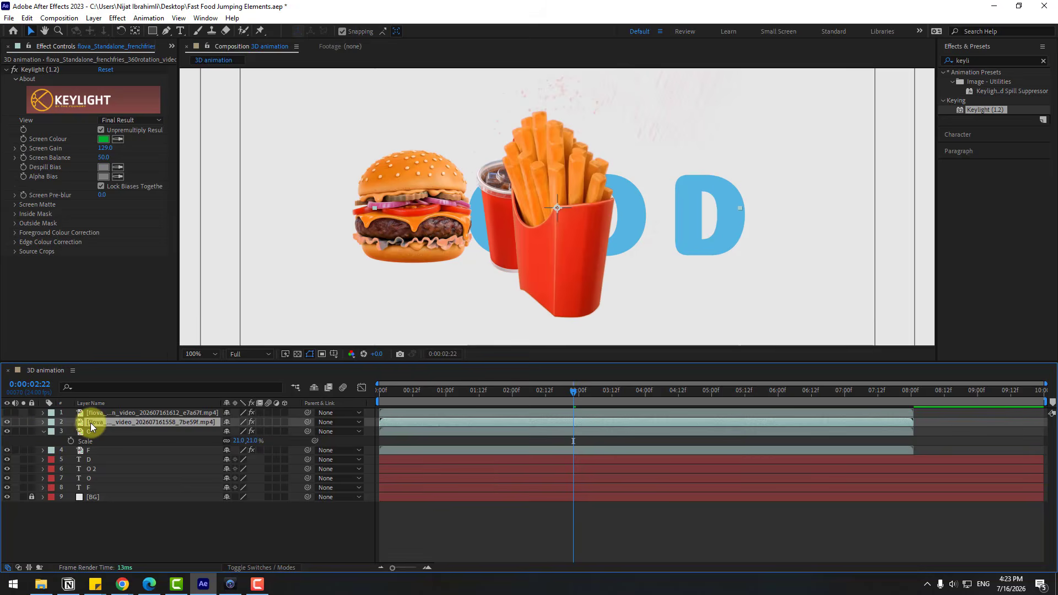
pyautogui.press('Return')
pyautogui.write('O')
pyautogui.press('Return')
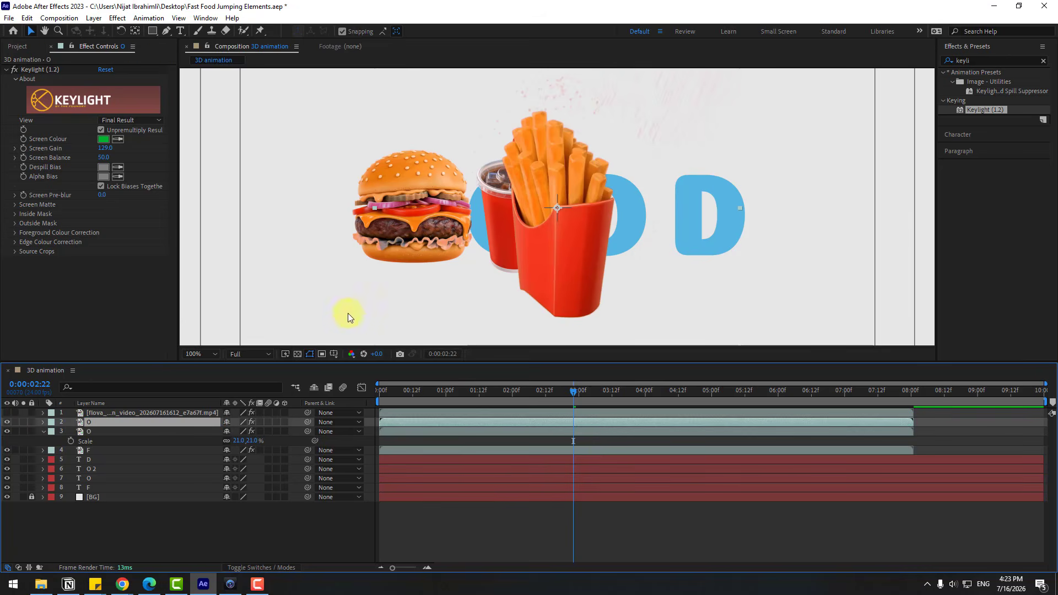
# Scale the french fries video to 29% and move it over the second O, with snapping turned off
pyautogui.click(605, 265)
pyautogui.moveTo(604, 262); pyautogui.dragTo(583, 244)
pyautogui.press('s')
pyautogui.moveTo(235, 436); pyautogui.dragTo(227, 433)
pyautogui.click(624, 223)
pyautogui.moveTo(625, 222); pyautogui.dragTo(629, 240)
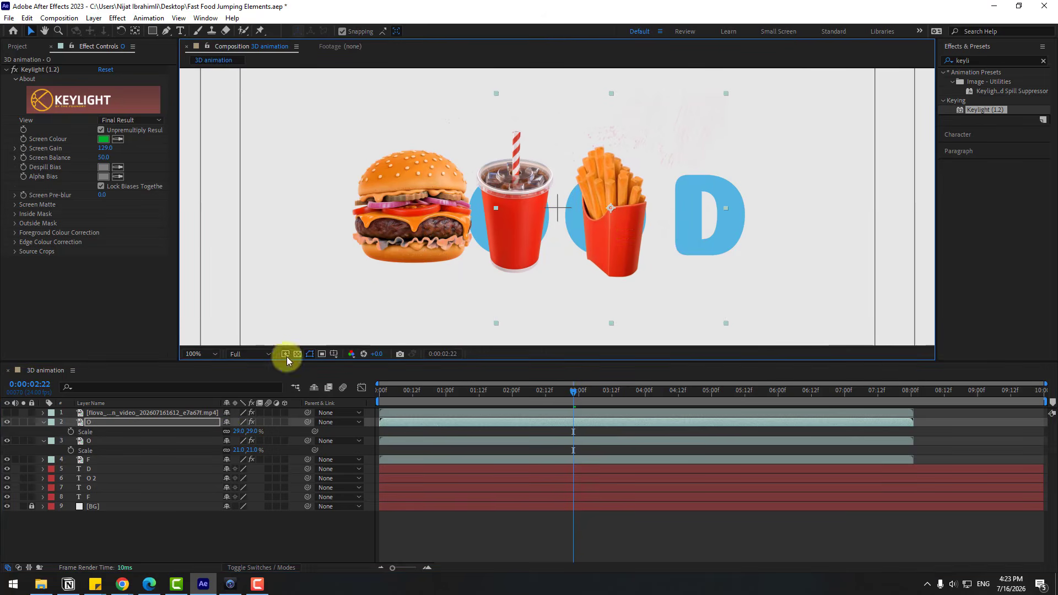
pyautogui.click(353, 31)
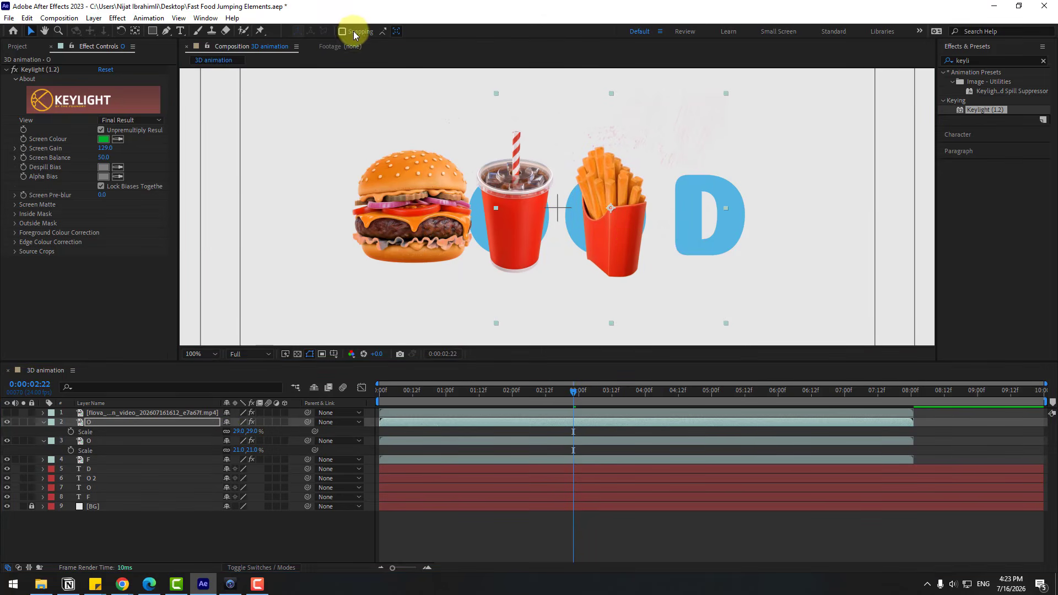
pyautogui.click(43, 423)
# Rename the fried chicken video layer D
pyautogui.click(93, 413)
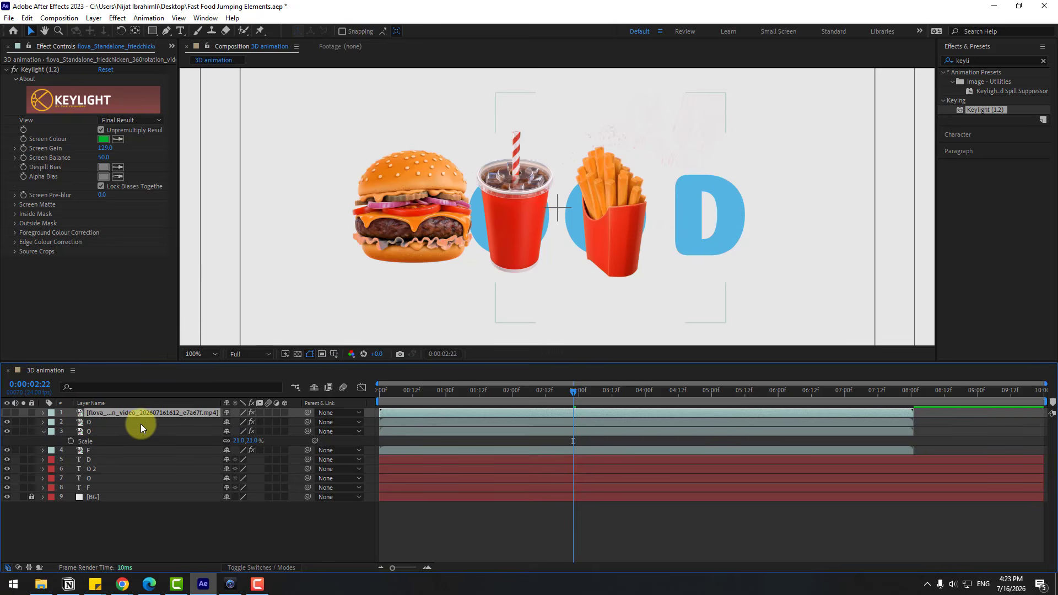
pyautogui.press('Return')
pyautogui.write('D')
pyautogui.press('Return')
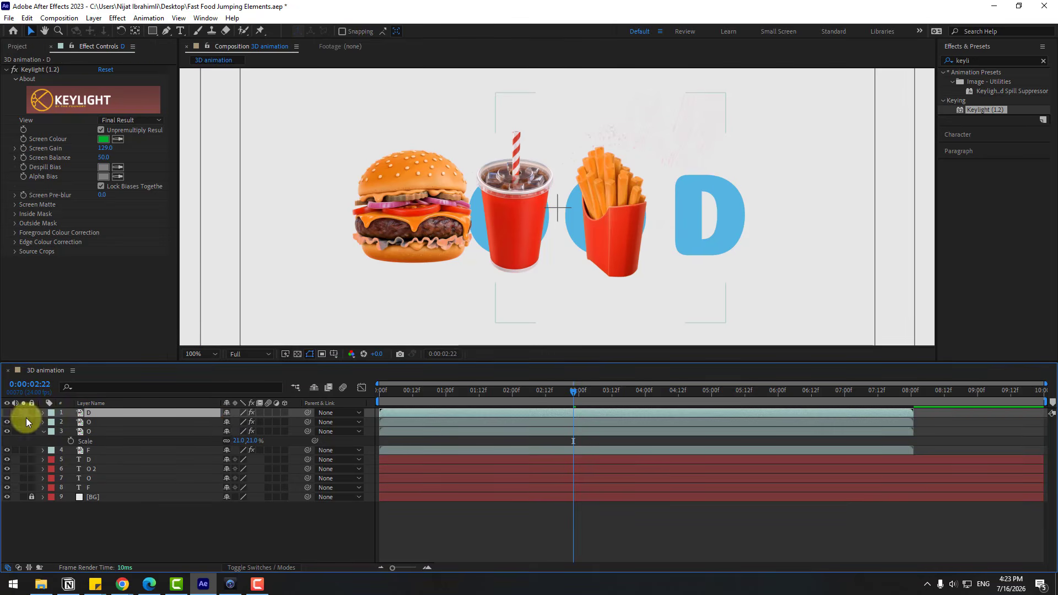
# Make the fried chicken video visible, scale it to 26% and move it over the letter D
pyautogui.press('s')
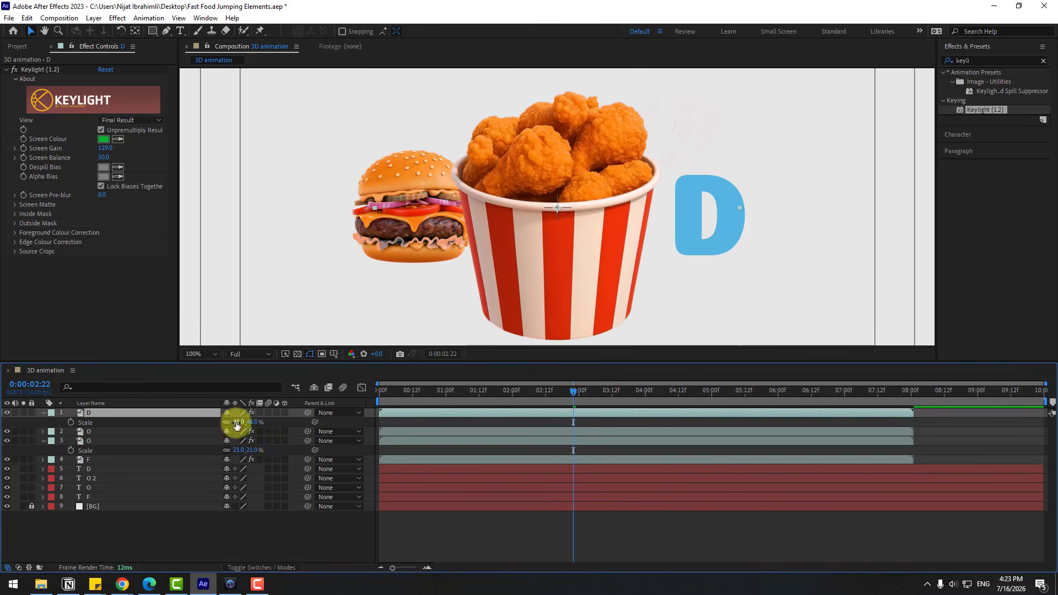
pyautogui.moveTo(237, 424); pyautogui.dragTo(221, 424)
pyautogui.moveTo(503, 243); pyautogui.dragTo(677, 243)
pyautogui.press(',')
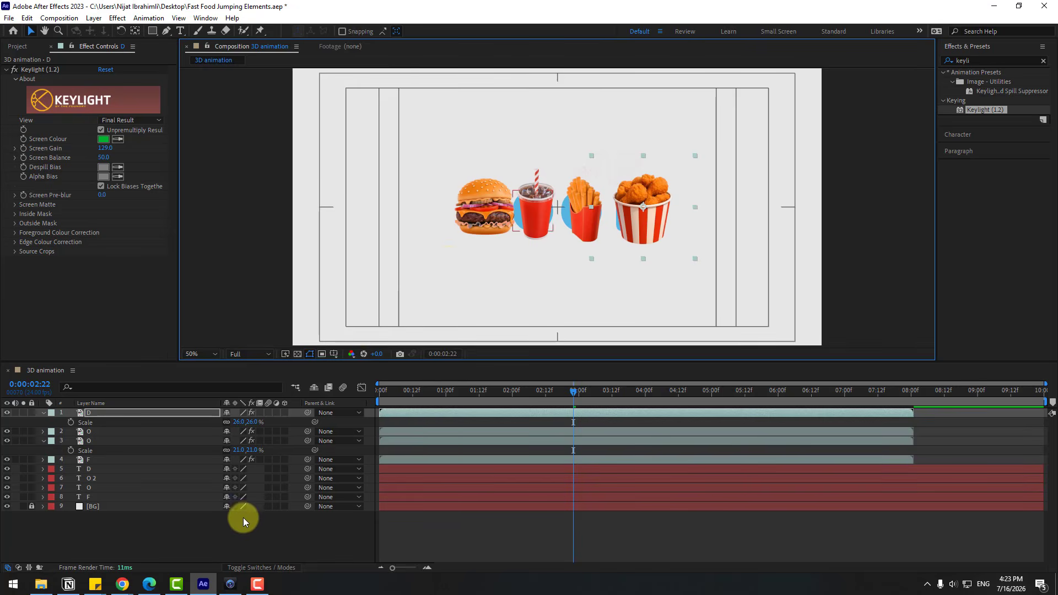
pyautogui.click(244, 522)
pyautogui.click(212, 354)
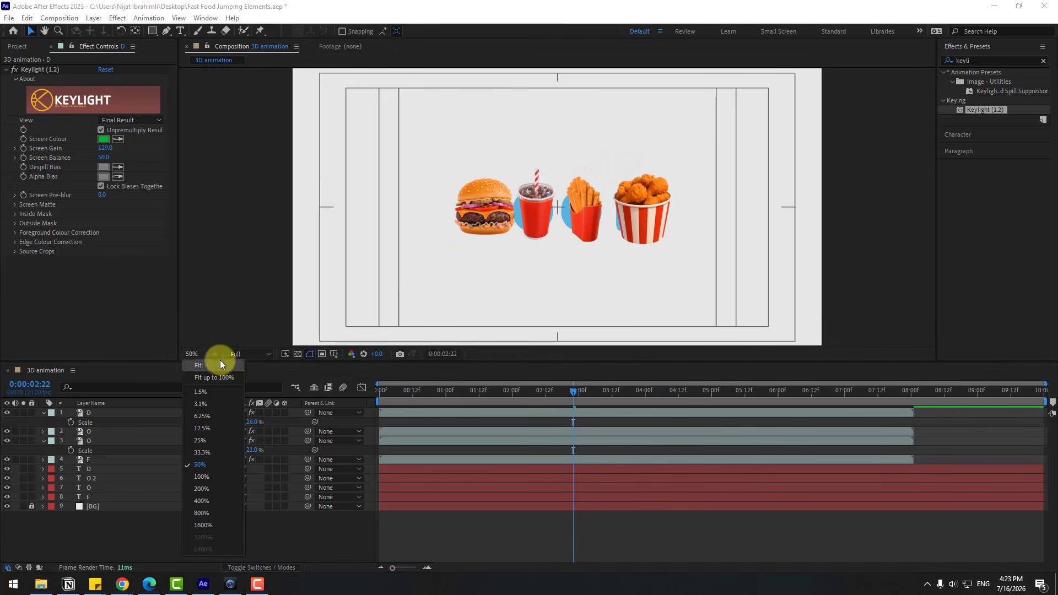
pyautogui.click(215, 377)
pyautogui.click(43, 441)
pyautogui.click(43, 412)
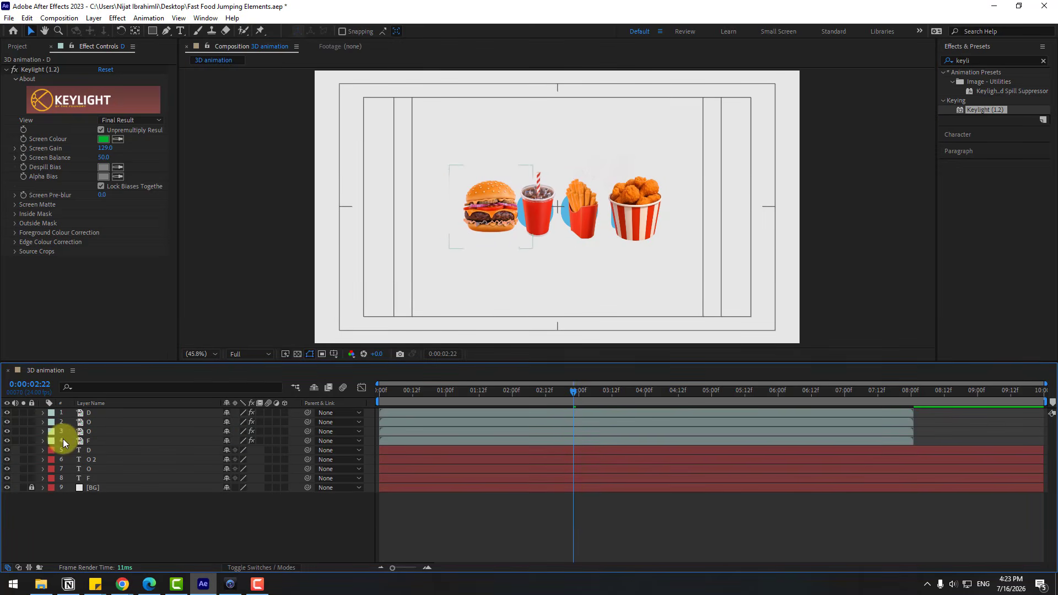
# Solo the cheeseburger layer F with the playhead at the timeline start, and lower the preview resolution to Quarter
pyautogui.click(83, 441)
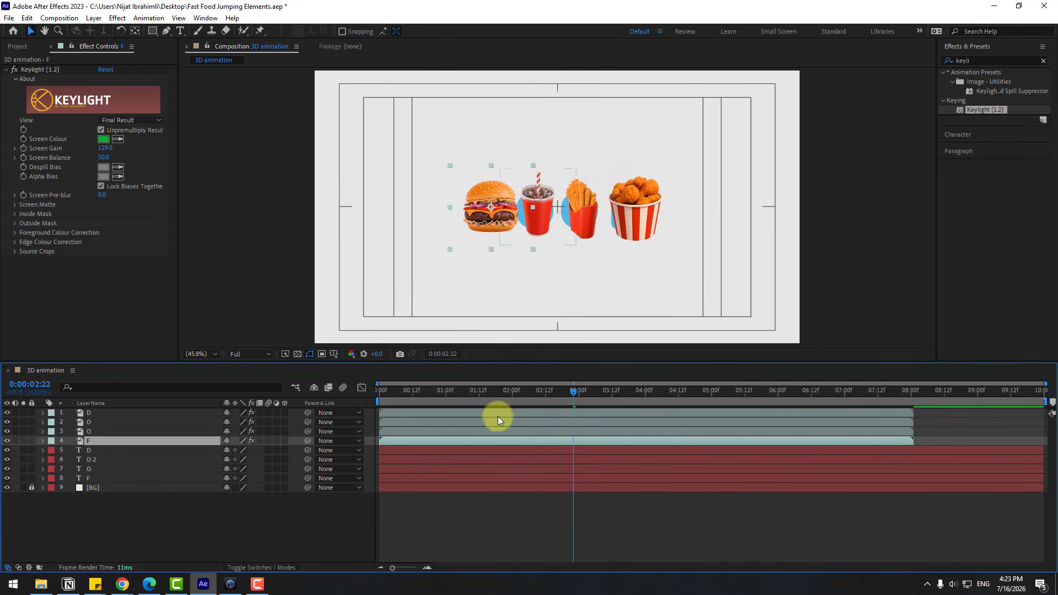
pyautogui.moveTo(448, 393); pyautogui.dragTo(385, 392)
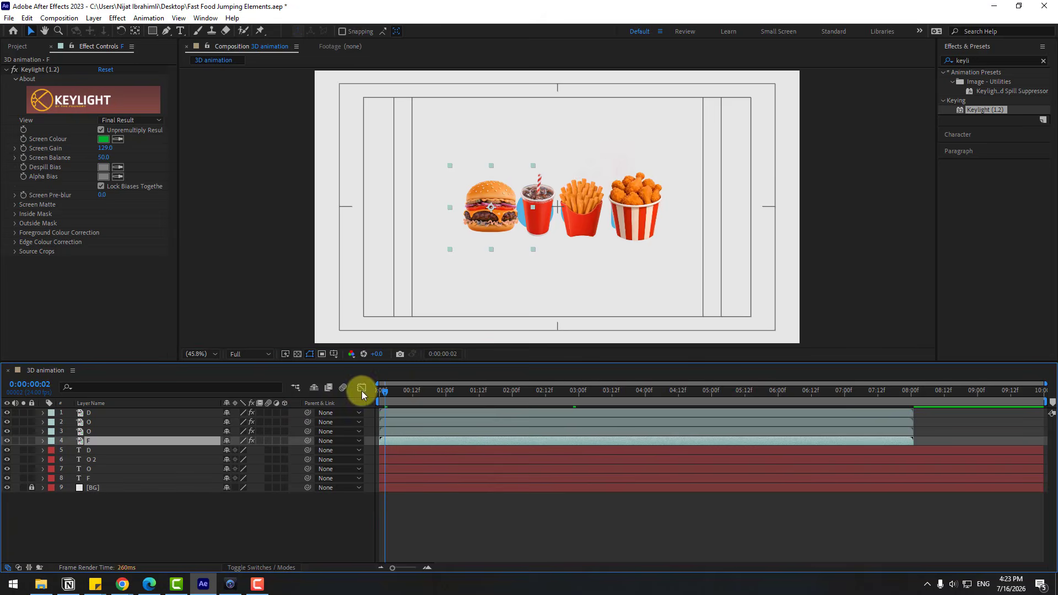
pyautogui.click(22, 440)
pyautogui.click(259, 354)
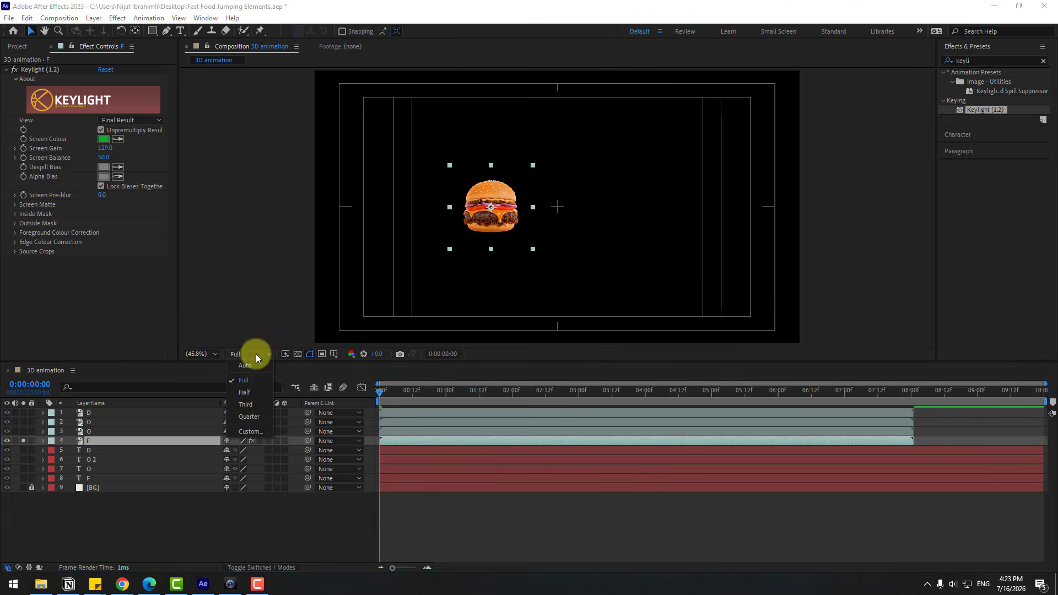
pyautogui.click(249, 421)
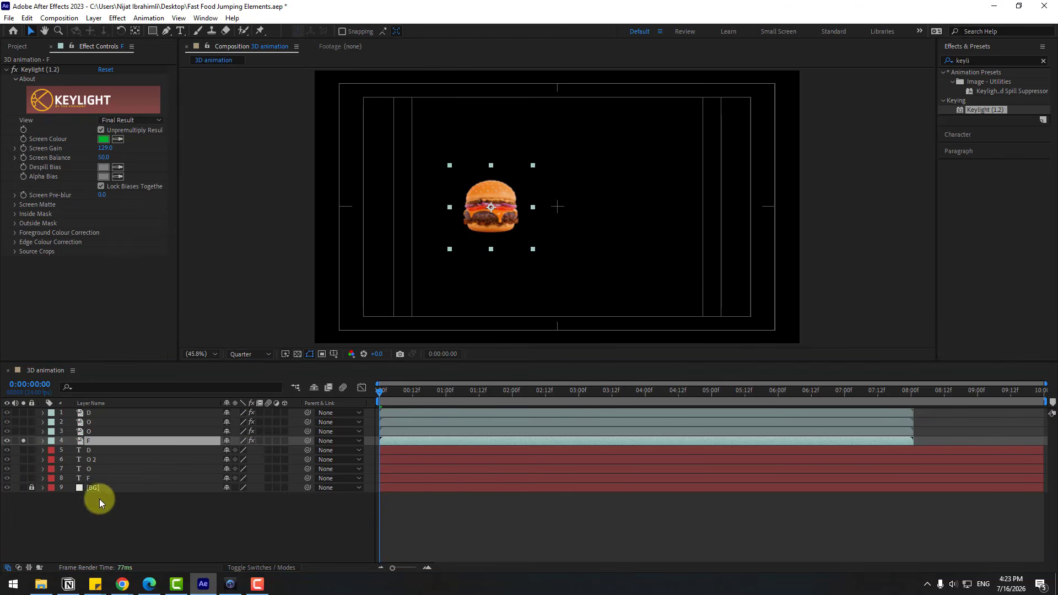
# Keyframe the cheeseburger's vertical position at 864 on frame 0 and at 146 on frame 10
pyautogui.press('p')
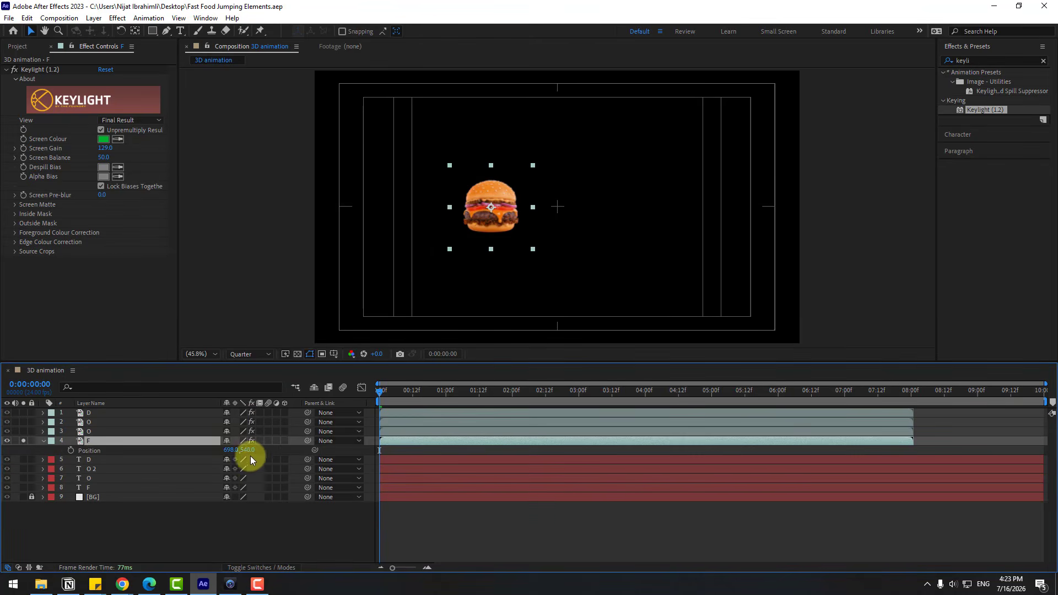
pyautogui.moveTo(247, 451); pyautogui.dragTo(433, 438)
pyautogui.press('Return')
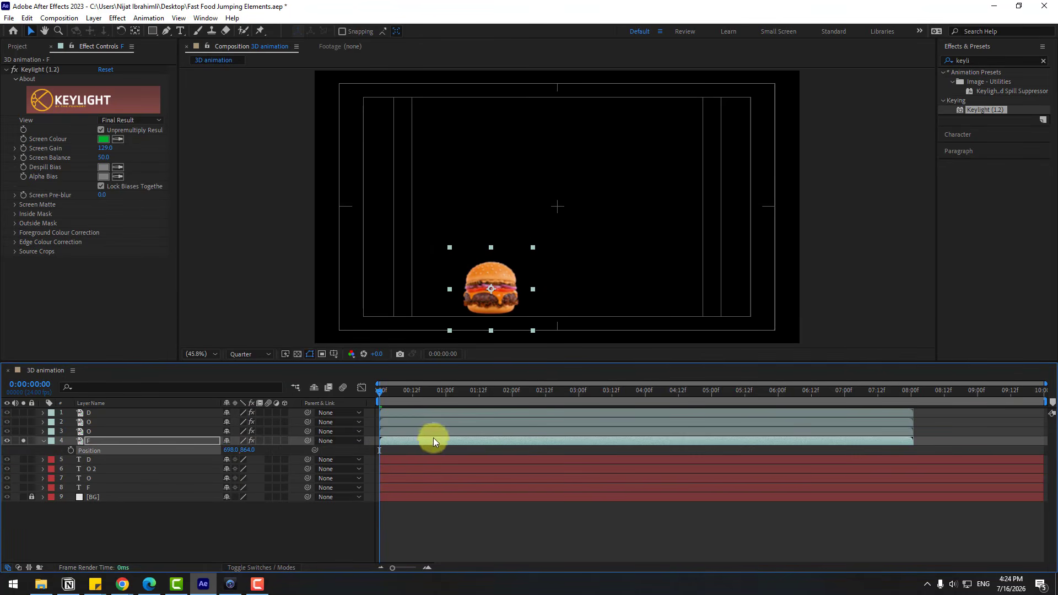
pyautogui.click(71, 450)
pyautogui.hotkey('shift', 'pagedown')
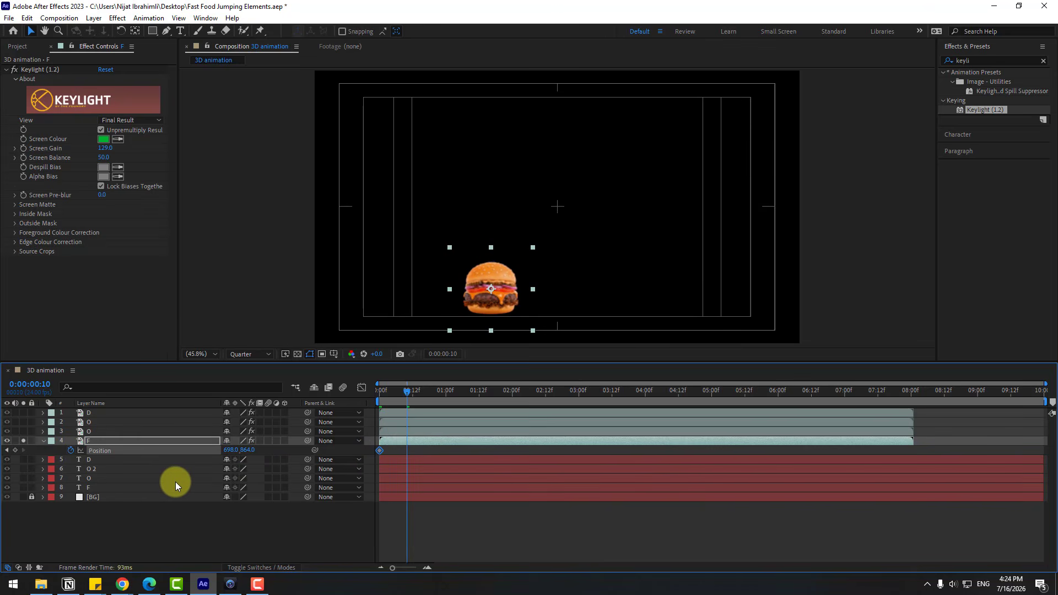
pyautogui.moveTo(246, 450); pyautogui.dragTo(188, 451)
# Solo the F text layer too, and keyframe the cheeseburger's vertical position at 538 on frame 20 to cover the letter
pyautogui.click(91, 488)
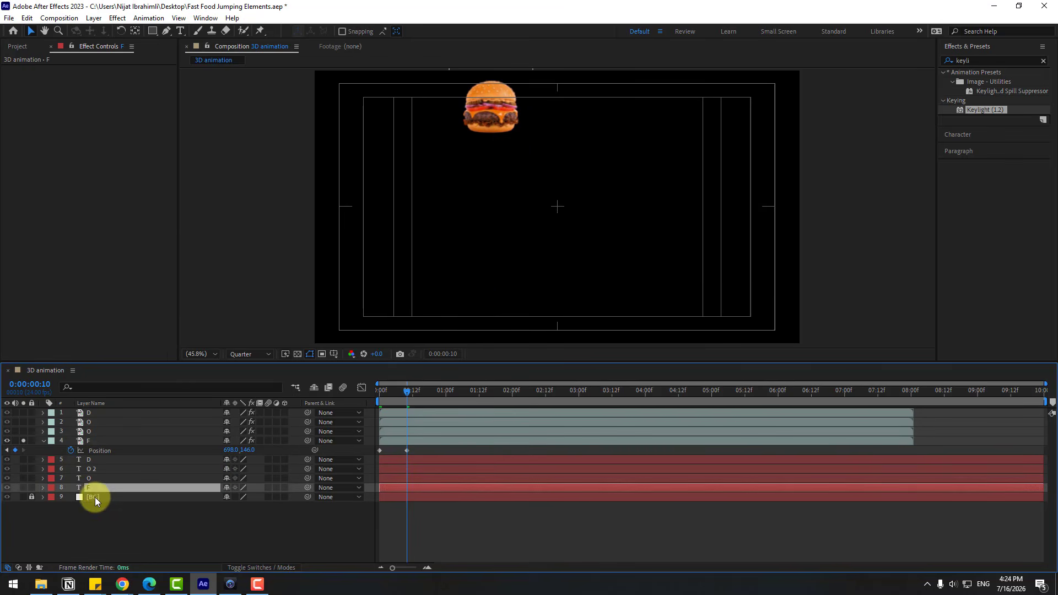
pyautogui.click(68, 506)
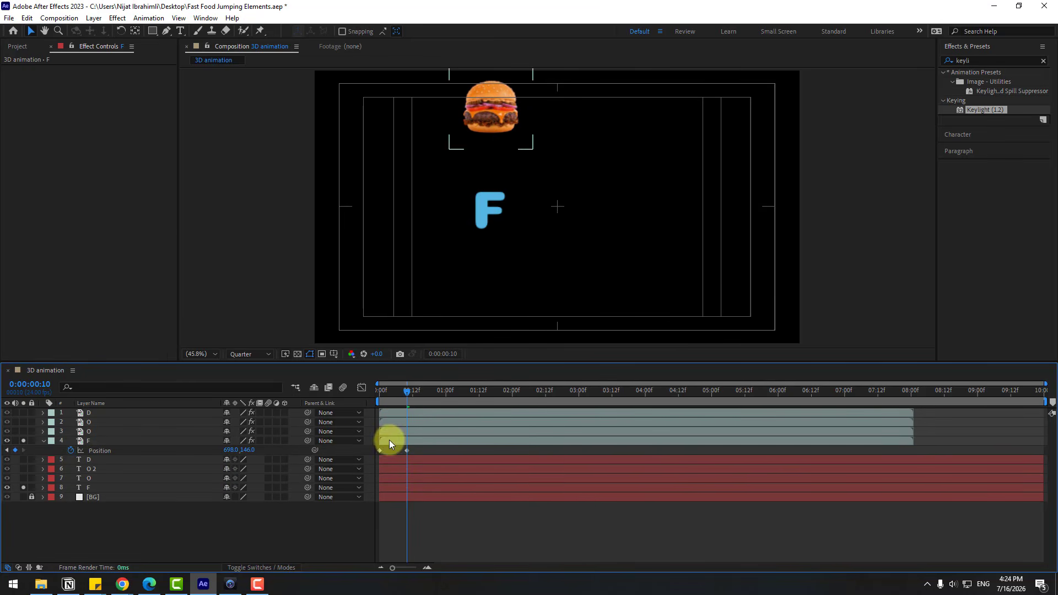
pyautogui.moveTo(401, 395)
pyautogui.mouseDown()
pyautogui.moveTo(389, 396)
pyautogui.moveTo(407, 397)
pyautogui.mouseUp()
pyautogui.hotkey('shift', 'pagedown')
pyautogui.moveTo(249, 451); pyautogui.dragTo(472, 445)
pyautogui.scroll(5, 568, 197)
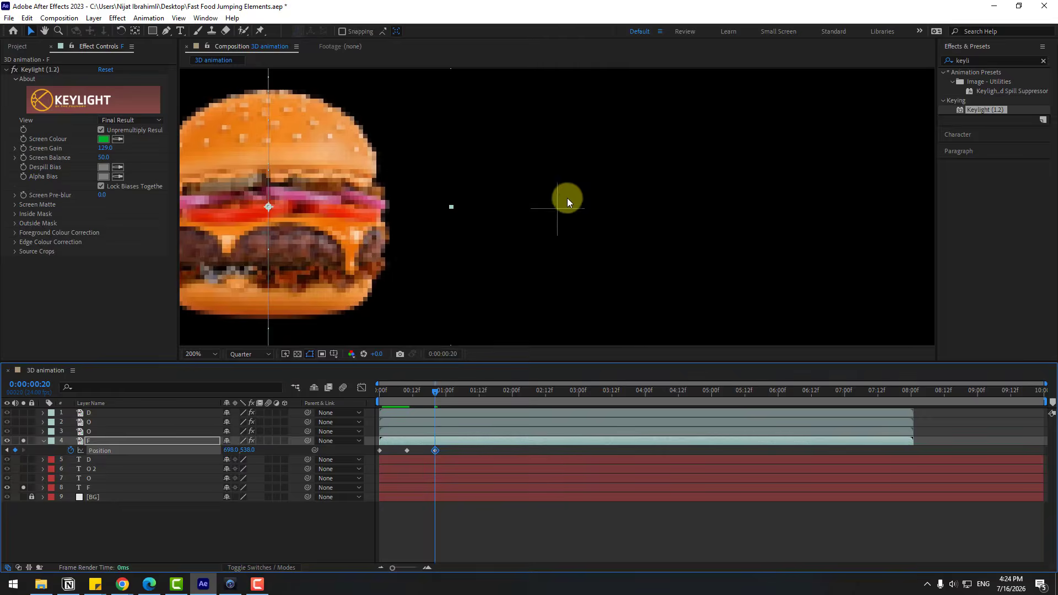
pyautogui.moveTo(468, 277); pyautogui.dragTo(511, 263)
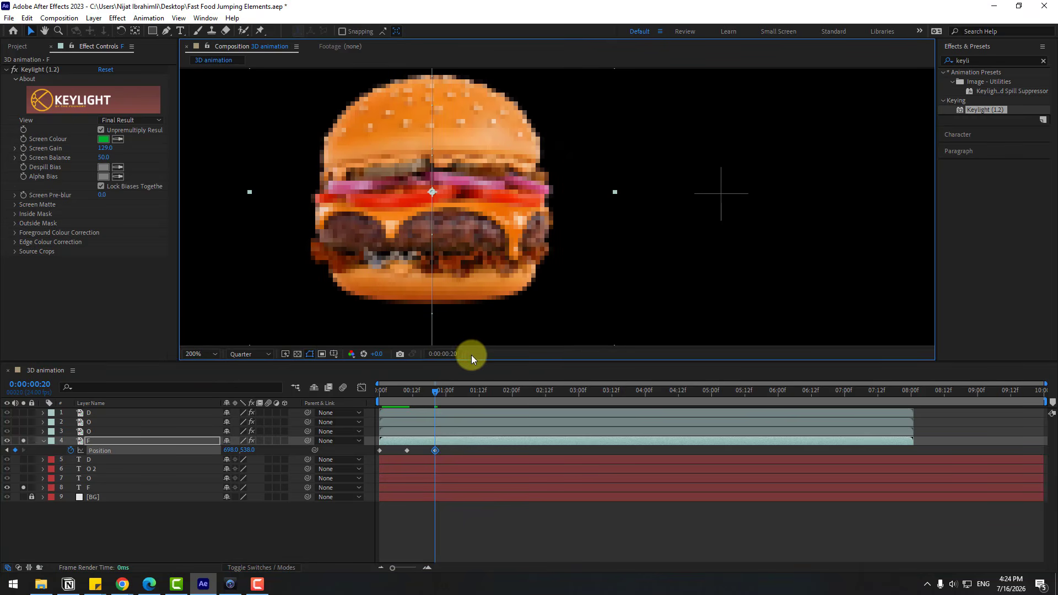
# Add a small bounce with vertical position 525 at 0:00:00:23 and a pasted copy of the 538 keyframe at 0:00:01:02
pyautogui.press('pagedown')
pyautogui.press('pagedown')
pyautogui.press('pagedown')
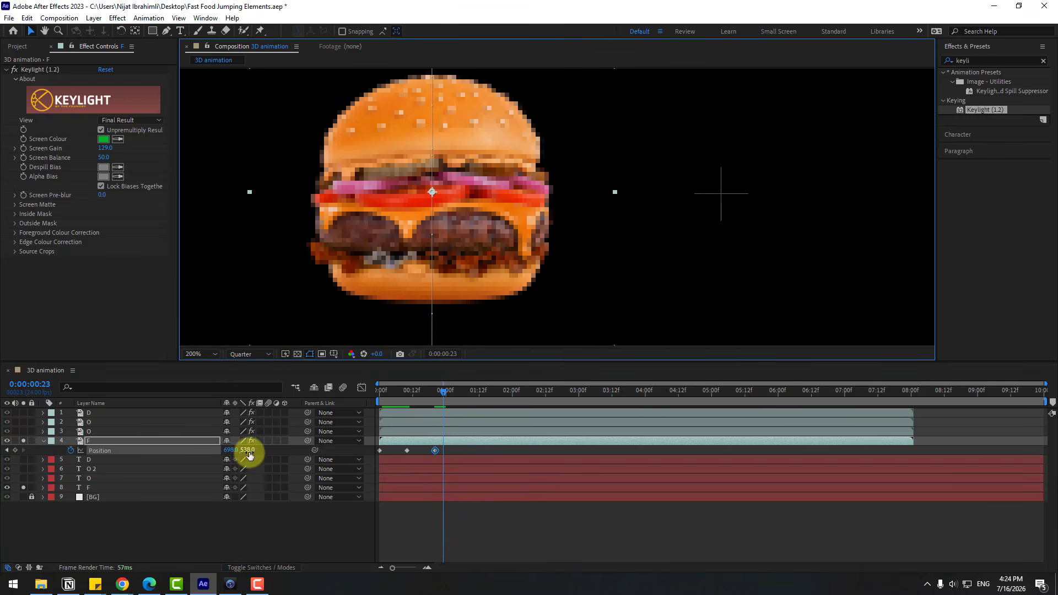
pyautogui.moveTo(247, 451); pyautogui.dragTo(236, 460)
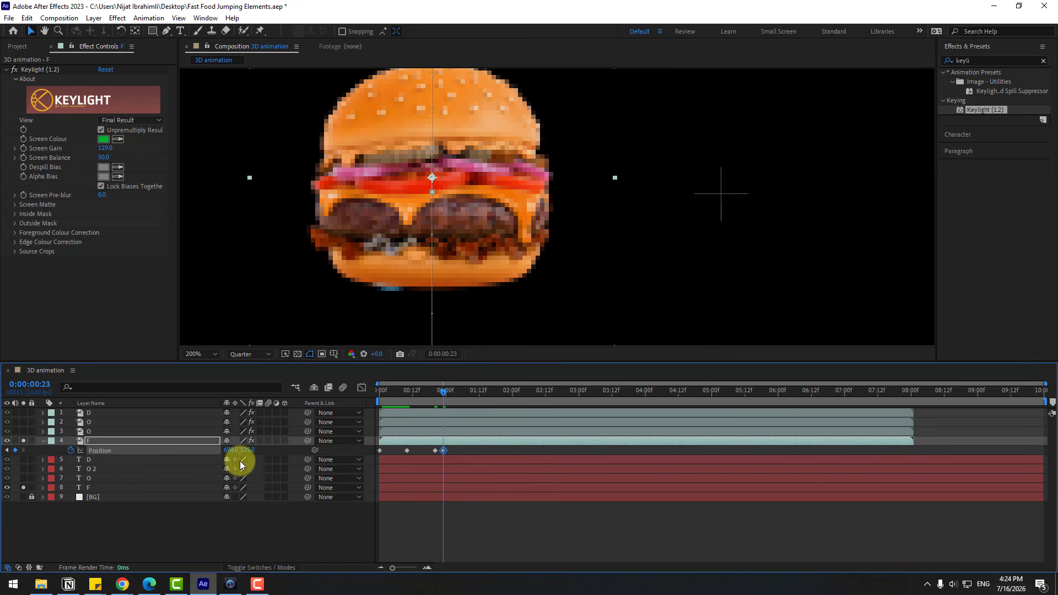
pyautogui.press('pagedown')
pyautogui.press('pagedown')
pyautogui.press('pagedown')
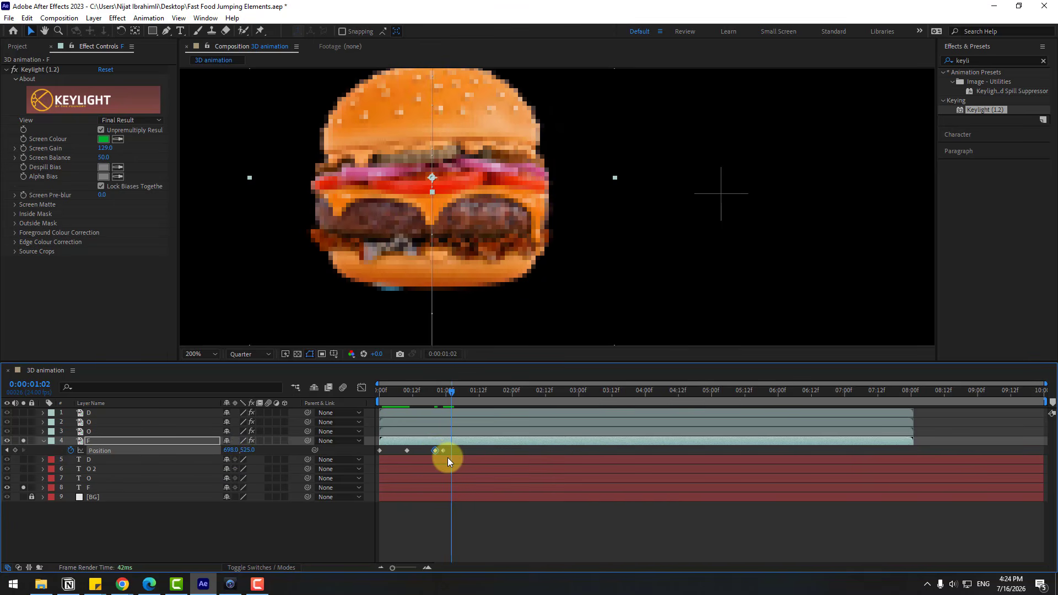
pyautogui.hotkey('ctrl', 'v')
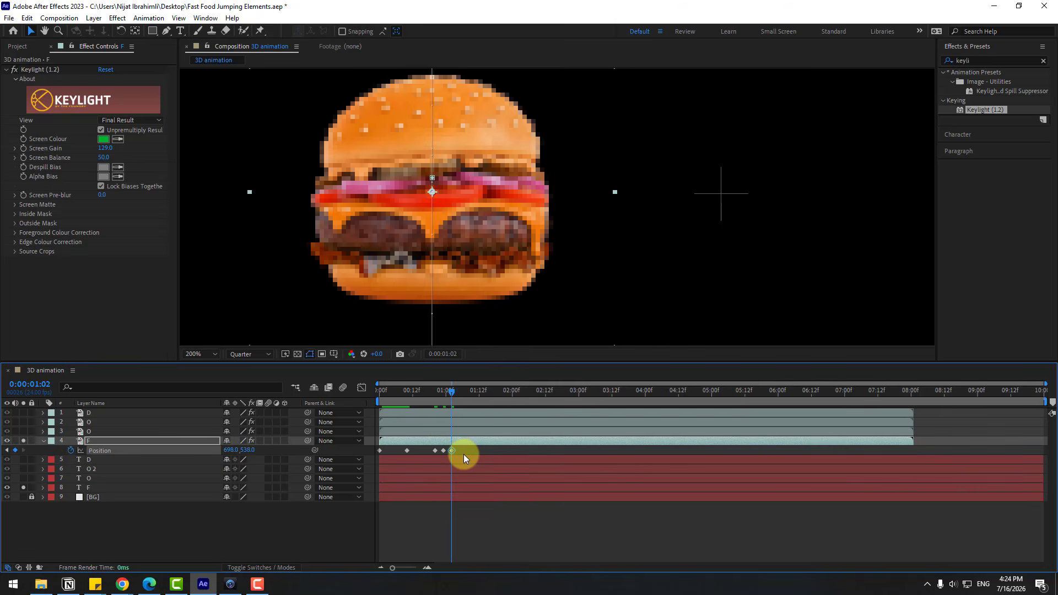
# Apply Easy Ease to all of the cheeseburger's position keyframes and preview the jump
pyautogui.moveTo(464, 454); pyautogui.dragTo(380, 451)
pyautogui.rightClick(380, 451)
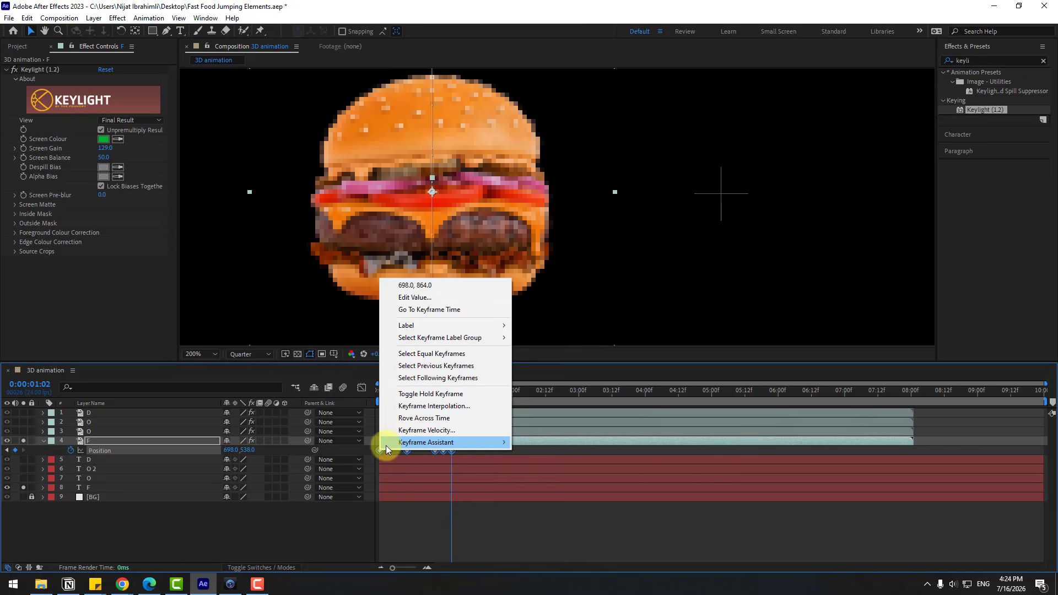
pyautogui.moveTo(419, 443)
pyautogui.click(539, 479)
pyautogui.click(426, 395)
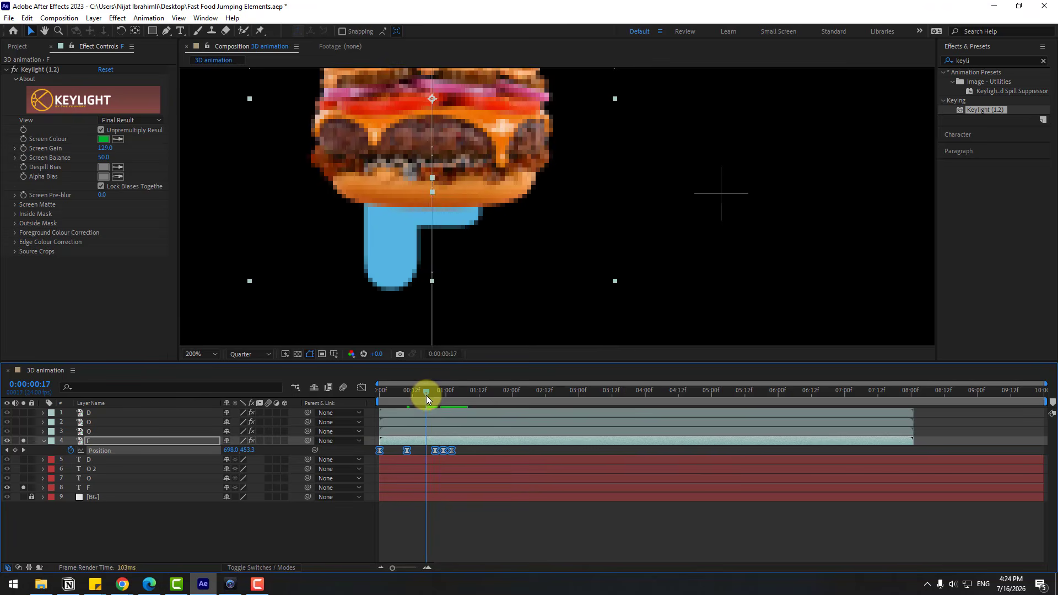
pyautogui.press(',')
pyautogui.press(',')
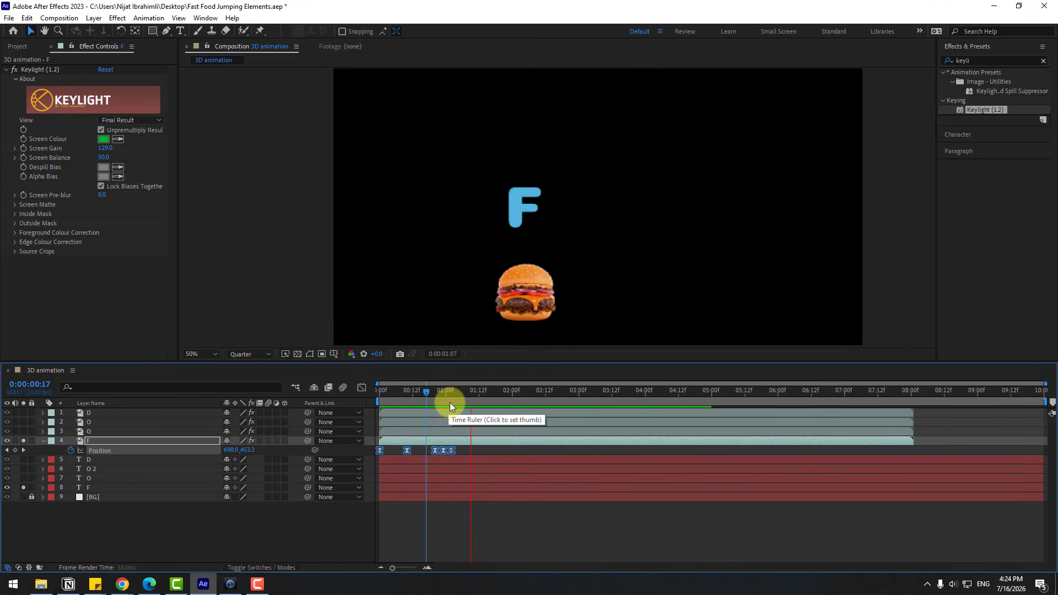
pyautogui.press('space')
pyautogui.press('space')
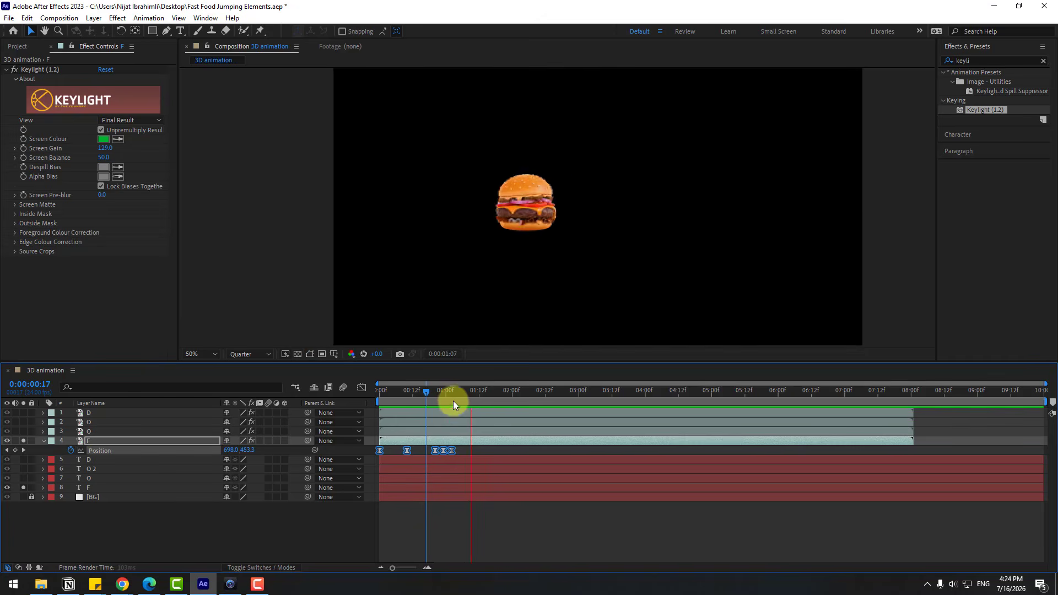
# Split the F text layer at 0:00:00:19 and remove the part after the cut
pyautogui.click(431, 393)
pyautogui.click(432, 395)
pyautogui.click(161, 530)
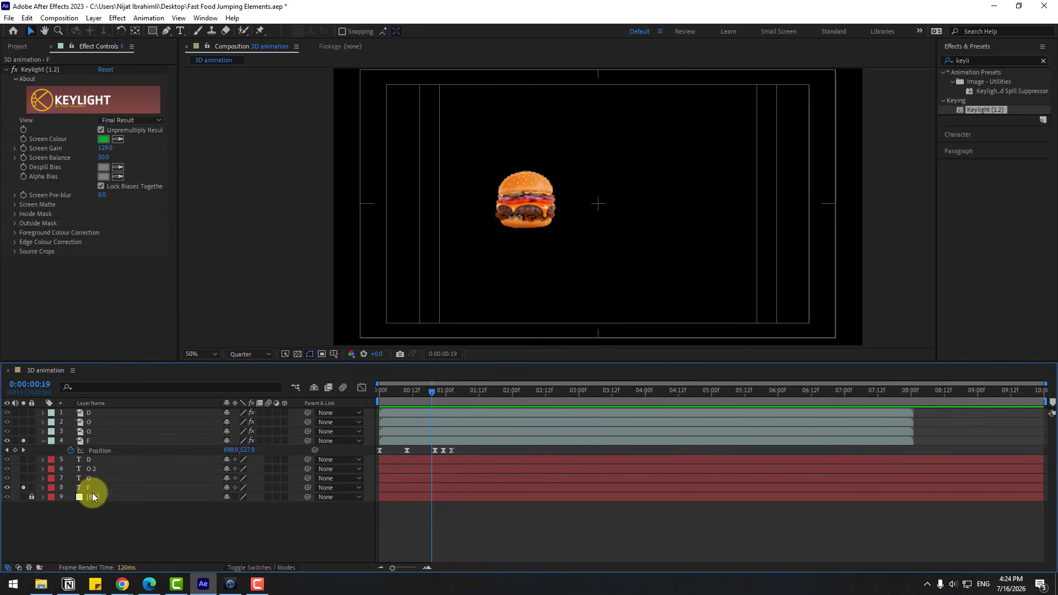
pyautogui.click(100, 490)
pyautogui.click(26, 18)
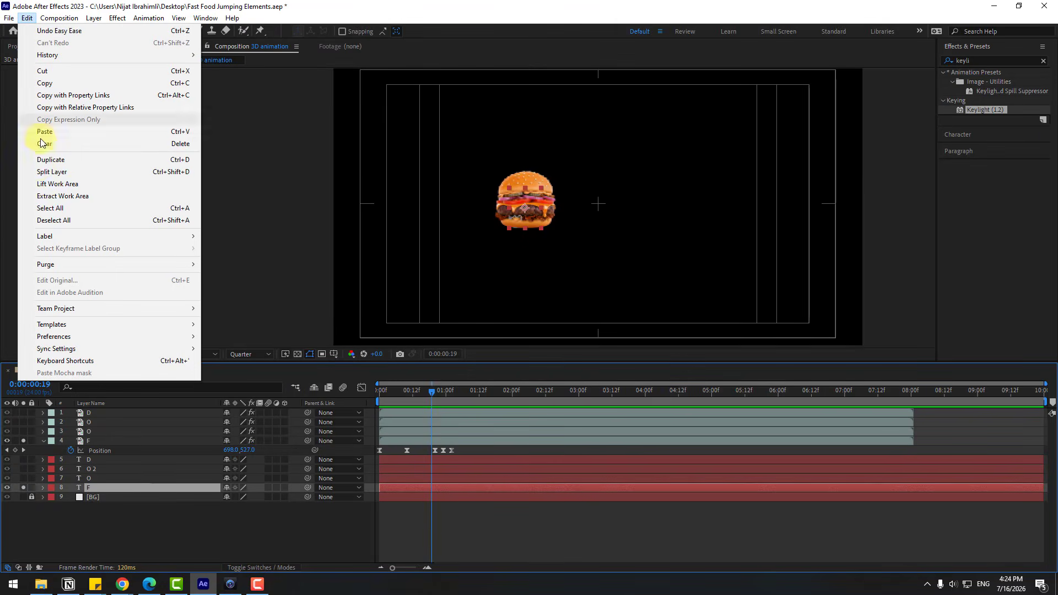
pyautogui.click(159, 172)
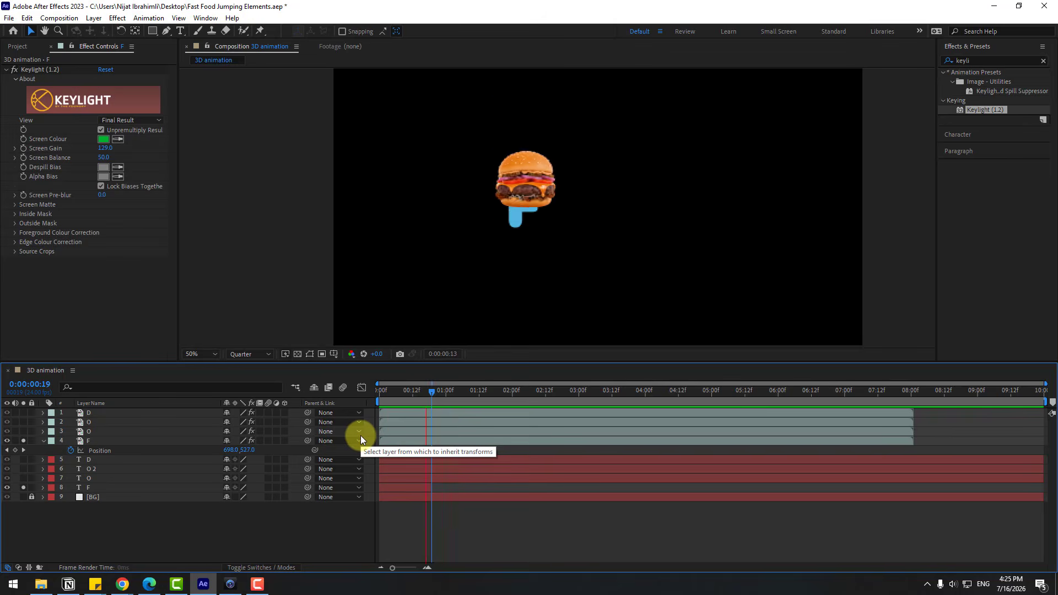
# Reshape the cheeseburger's position speed graph with longer easing around the highest point of the jump, and preview the motion
pyautogui.click(419, 391)
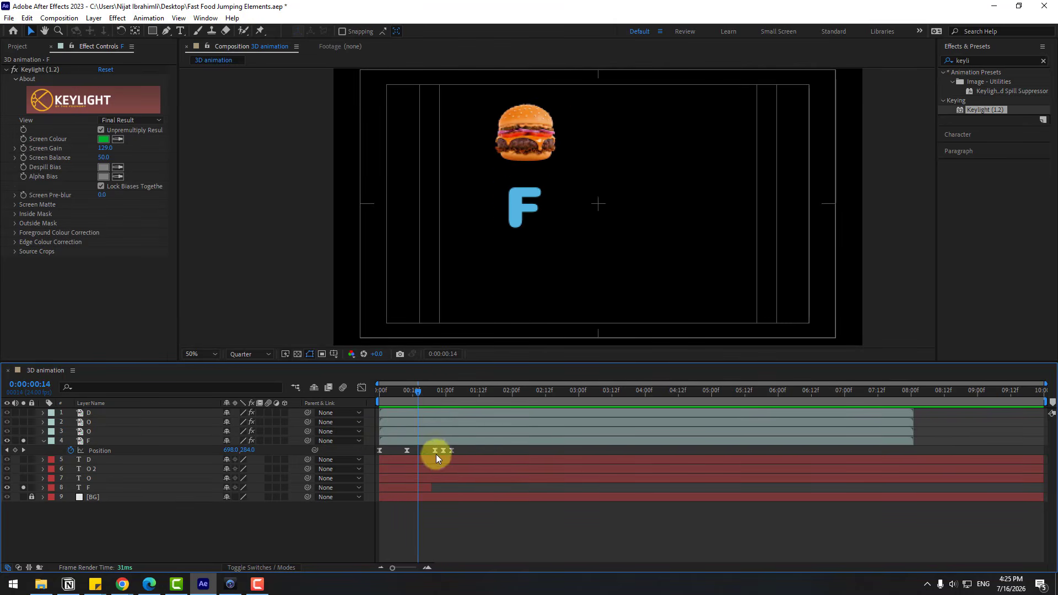
pyautogui.moveTo(462, 450); pyautogui.dragTo(402, 398)
pyautogui.click(362, 387)
pyautogui.press('=')
pyautogui.hscroll(-1, 441, 504)
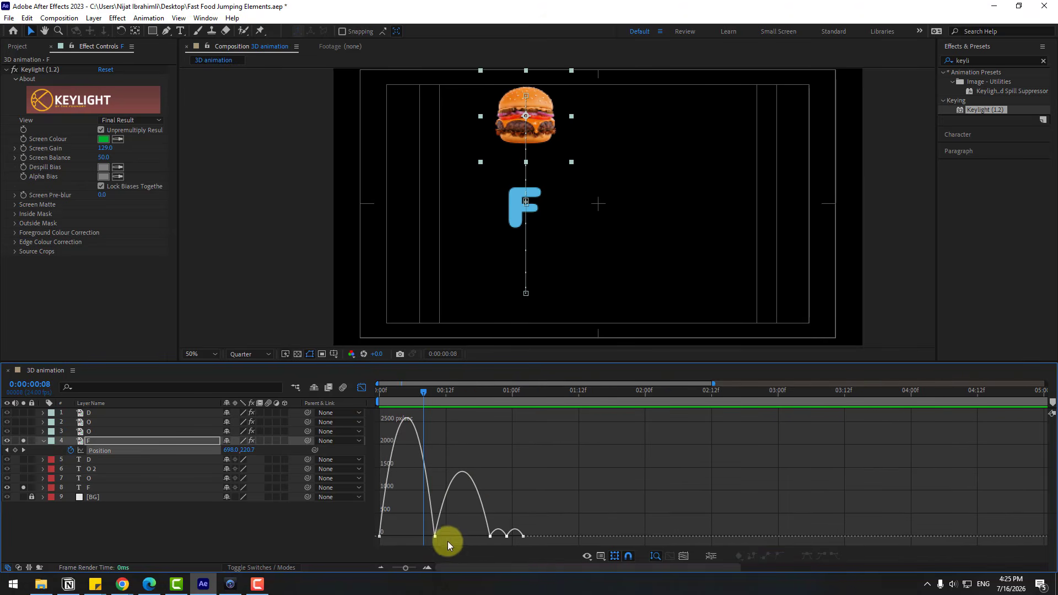
pyautogui.moveTo(448, 529)
pyautogui.mouseDown()
pyautogui.moveTo(413, 537)
pyautogui.moveTo(454, 537)
pyautogui.mouseUp()
pyautogui.press('-')
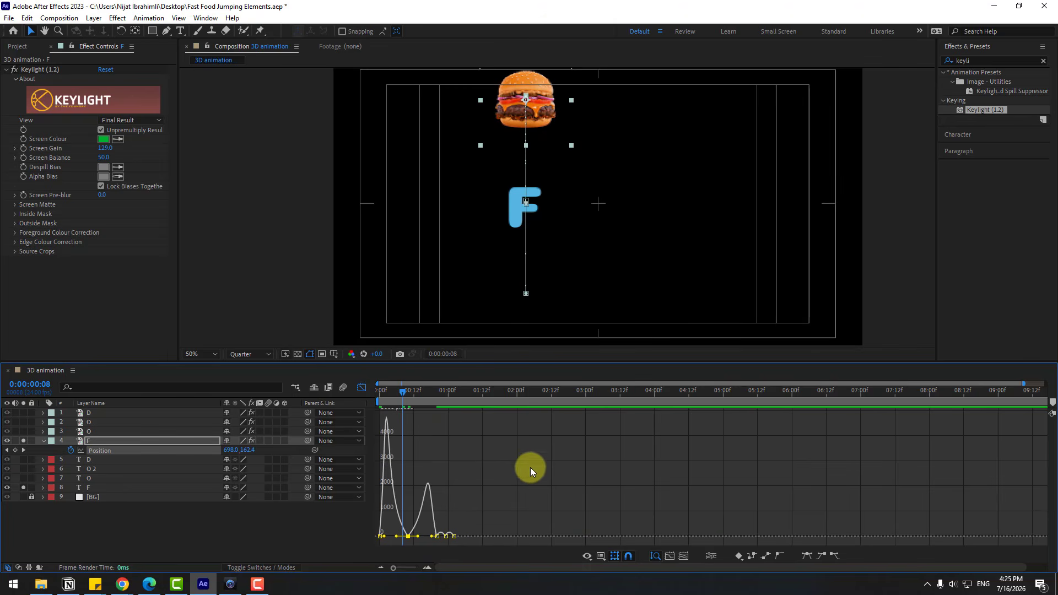
pyautogui.press('space')
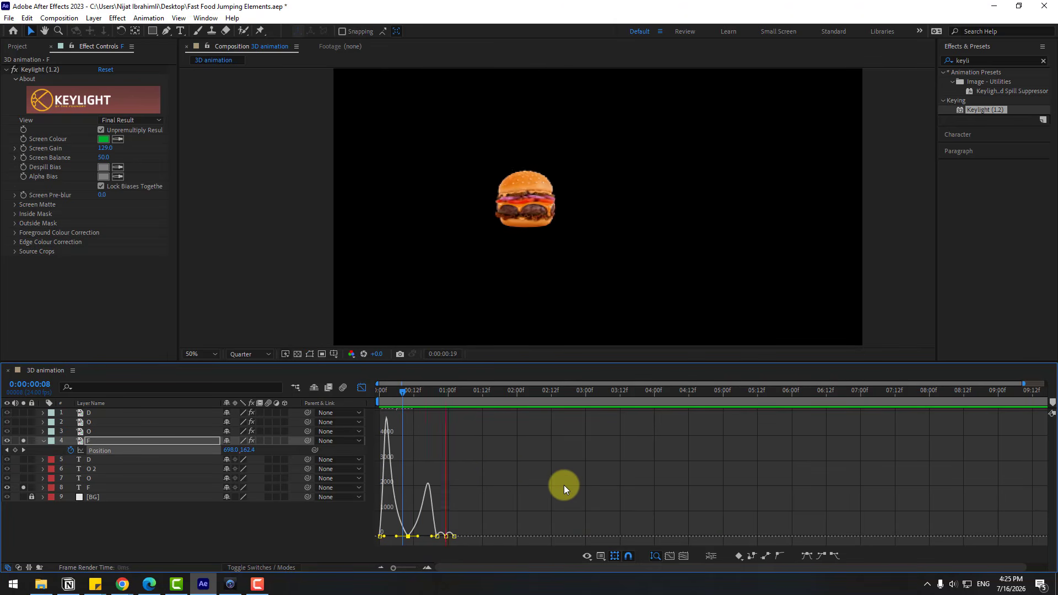
pyautogui.press('space')
pyautogui.click(362, 388)
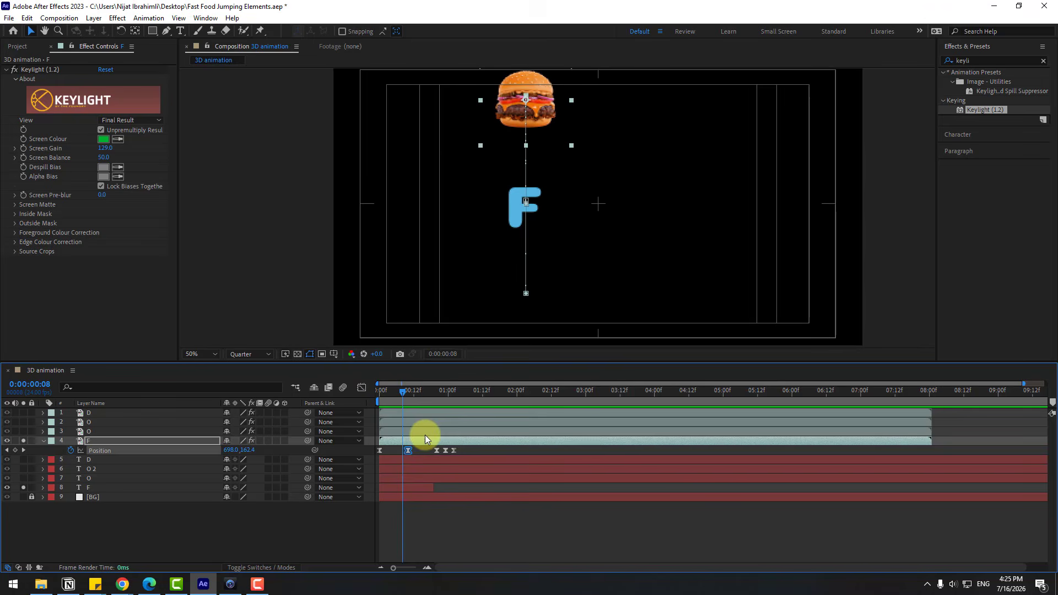
# Copy all of the cheeseburger's position keyframes, solo the drink layer and paste them onto it at 0:00:00:00
pyautogui.click(468, 450)
pyautogui.moveTo(366, 458); pyautogui.dragTo(365, 459)
pyautogui.moveTo(427, 392); pyautogui.dragTo(369, 392)
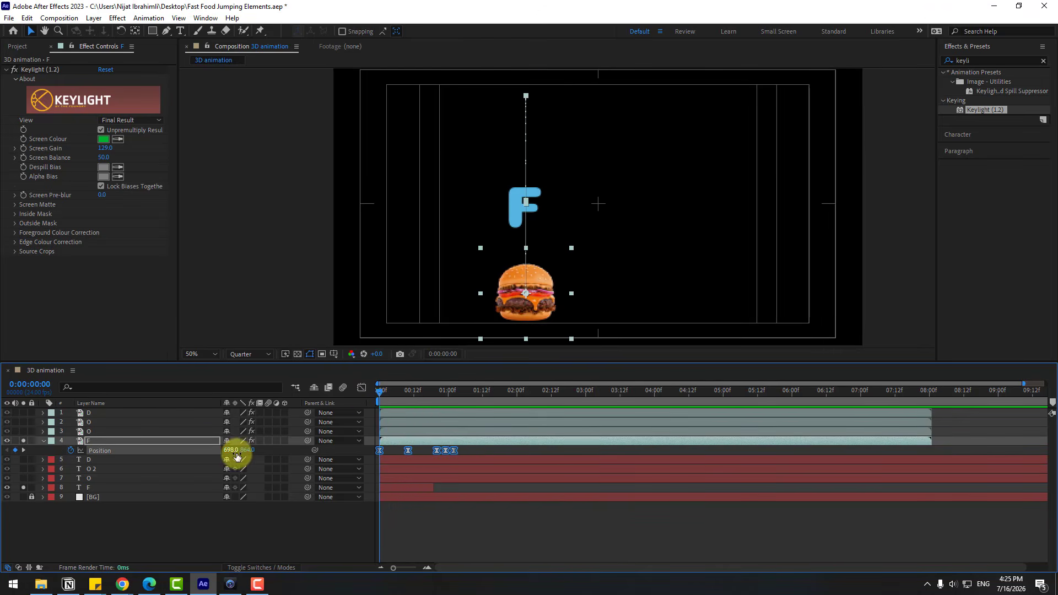
pyautogui.click(90, 433)
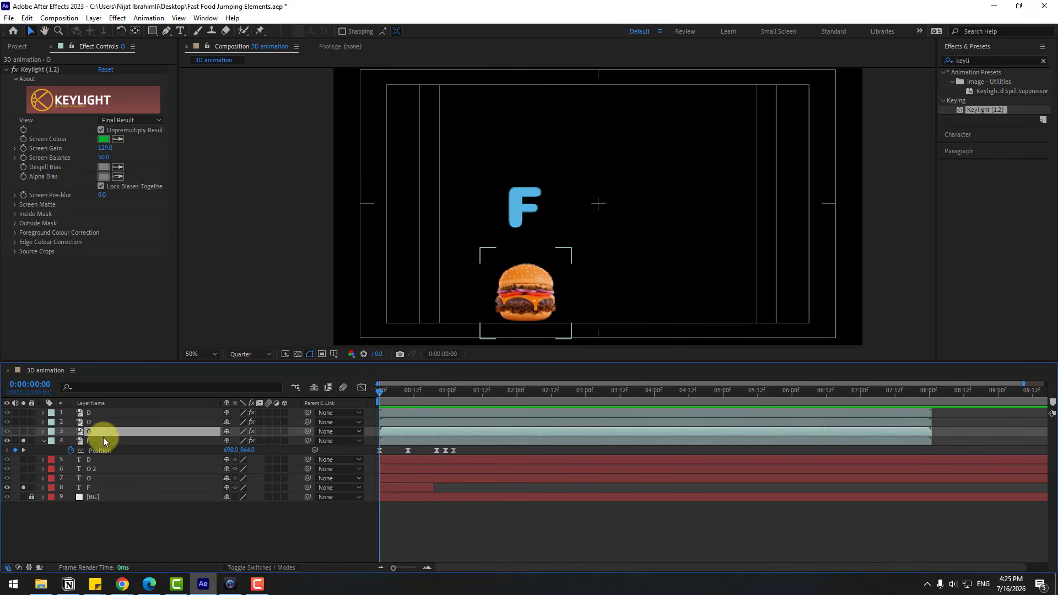
pyautogui.click(23, 432)
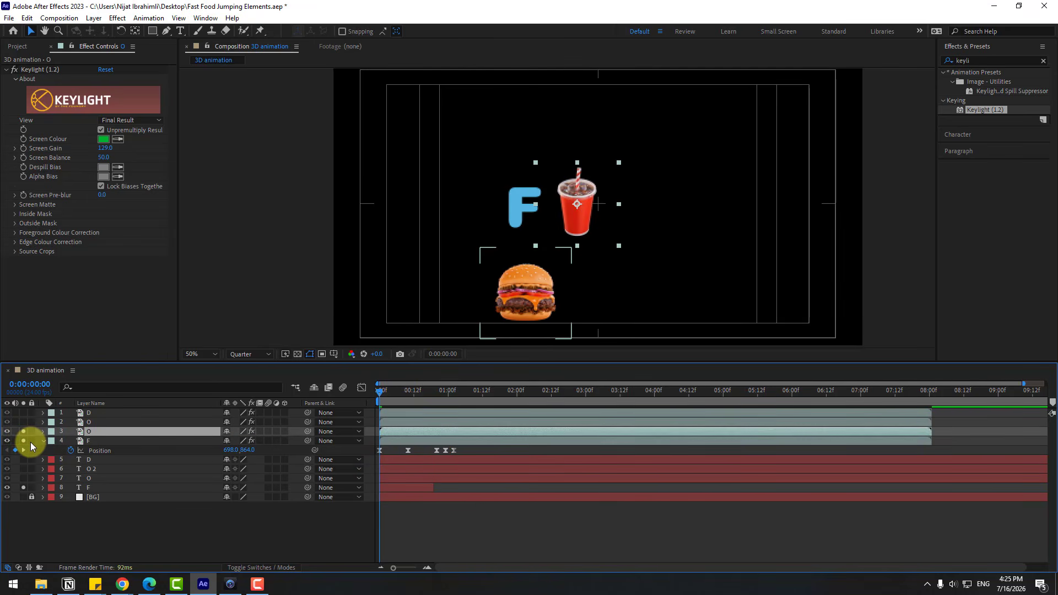
pyautogui.hotkey('ctrl', 'v')
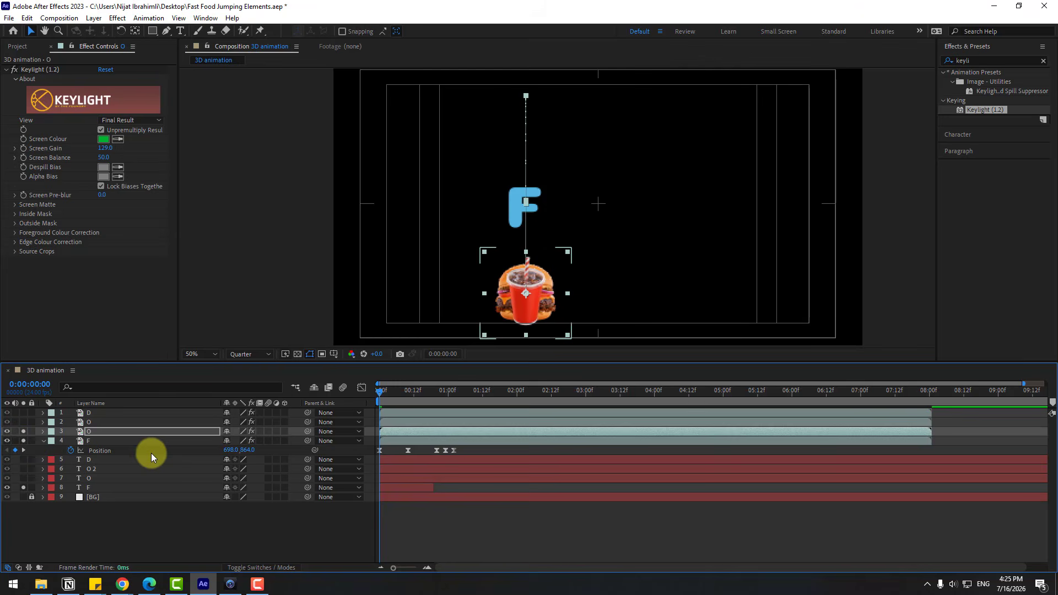
pyautogui.press('u')
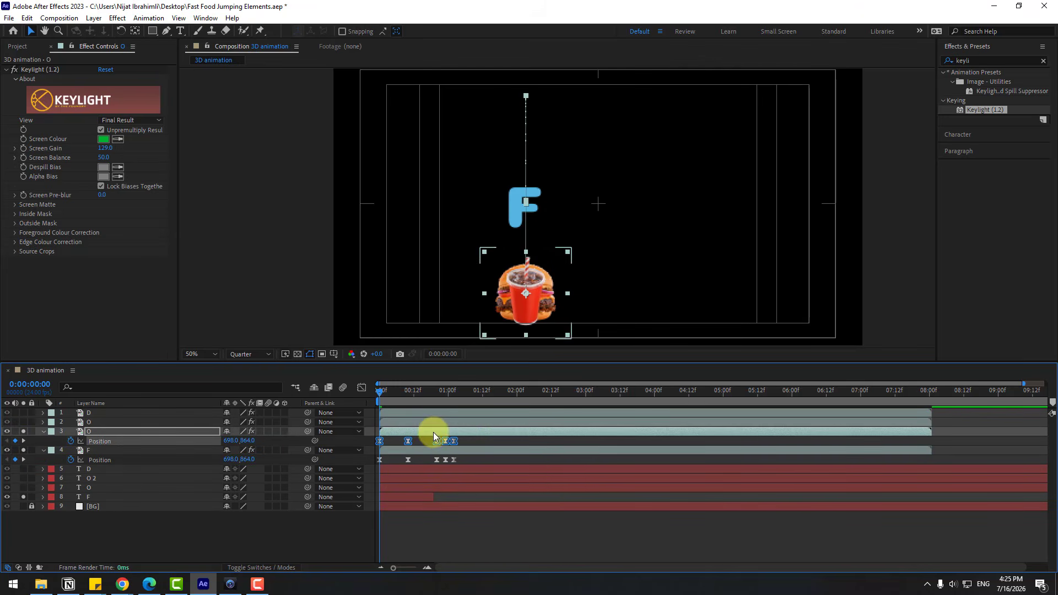
# Move the drink's whole jump path to horizontal position 876 over the first letter O, and check the motion
pyautogui.moveTo(434, 395); pyautogui.dragTo(456, 397)
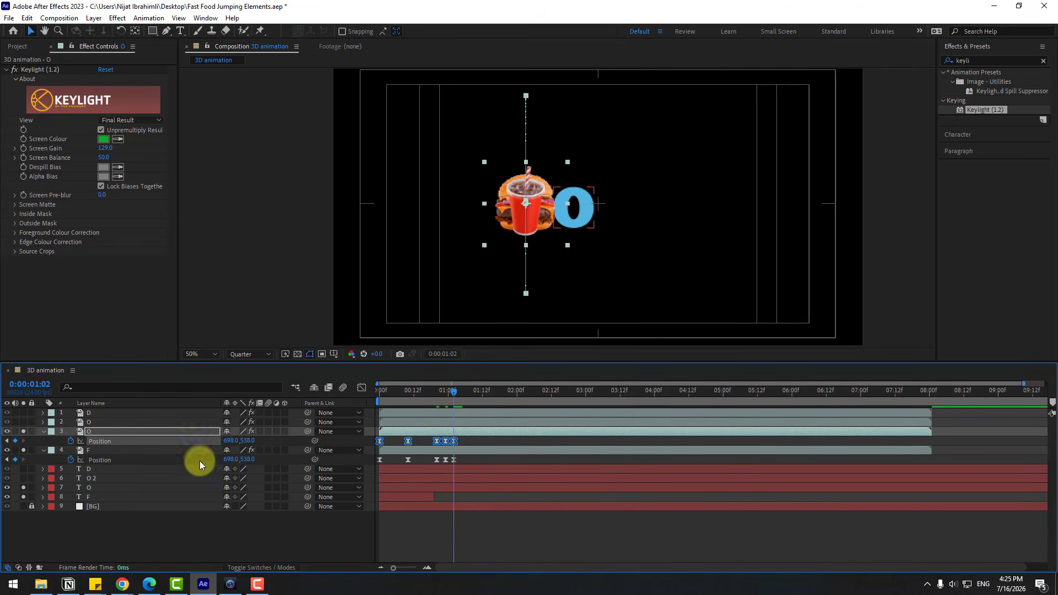
pyautogui.moveTo(229, 440); pyautogui.dragTo(350, 444)
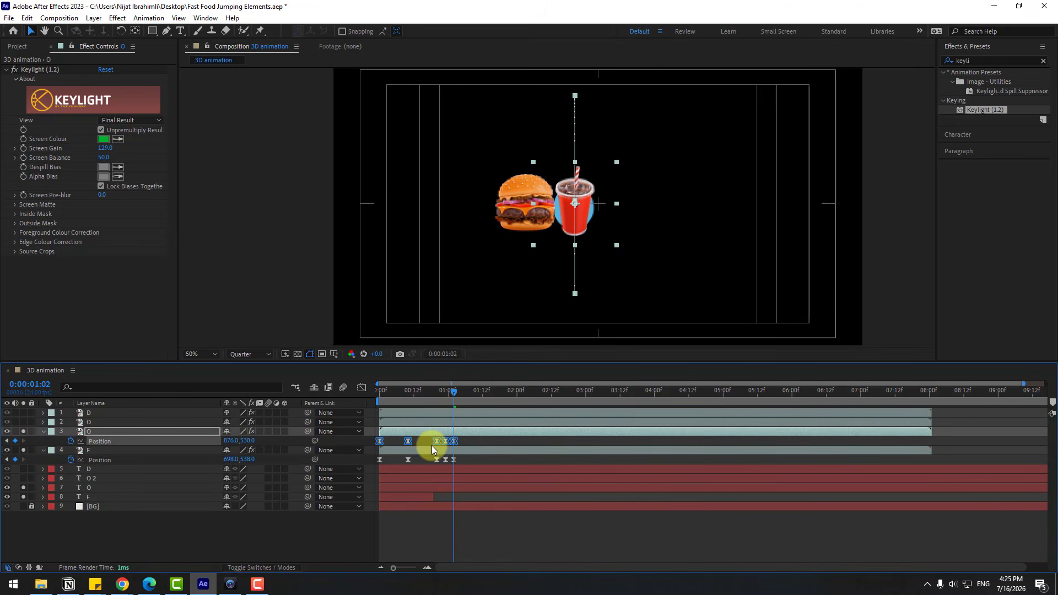
pyautogui.moveTo(380, 395); pyautogui.dragTo(454, 397)
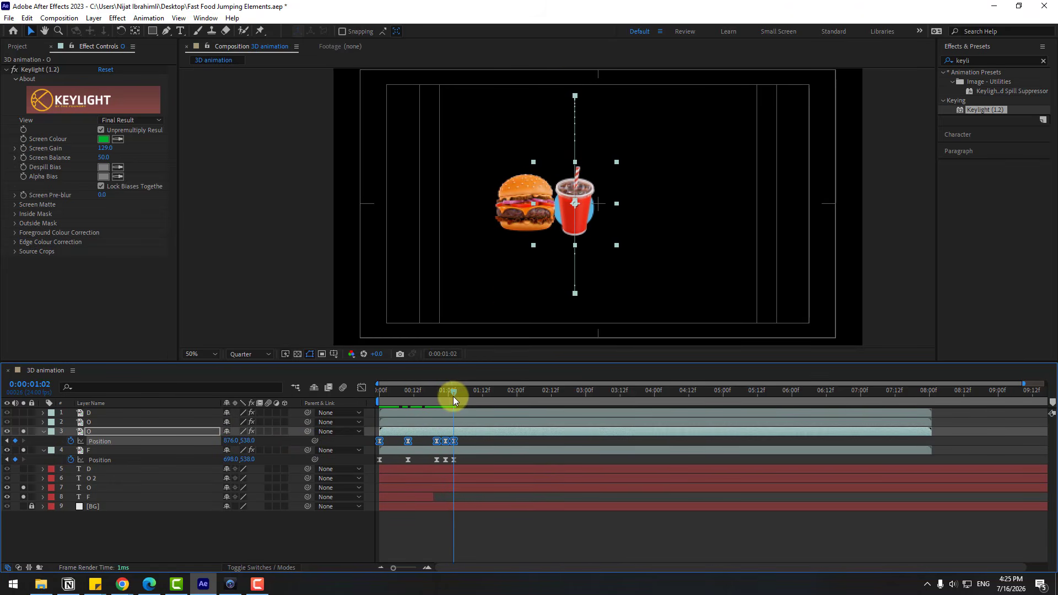
# Paste the jump keyframes onto the soloed fries layer at 0:00:00:00 and move its path to horizontal position 1059 over the second O
pyautogui.click(80, 424)
pyautogui.click(24, 422)
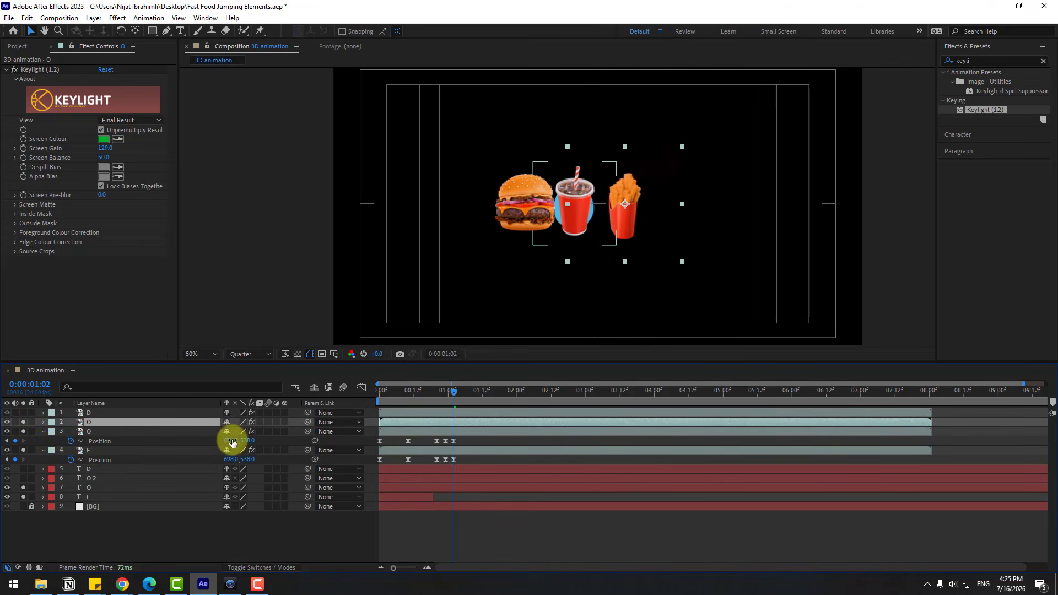
pyautogui.click(381, 392)
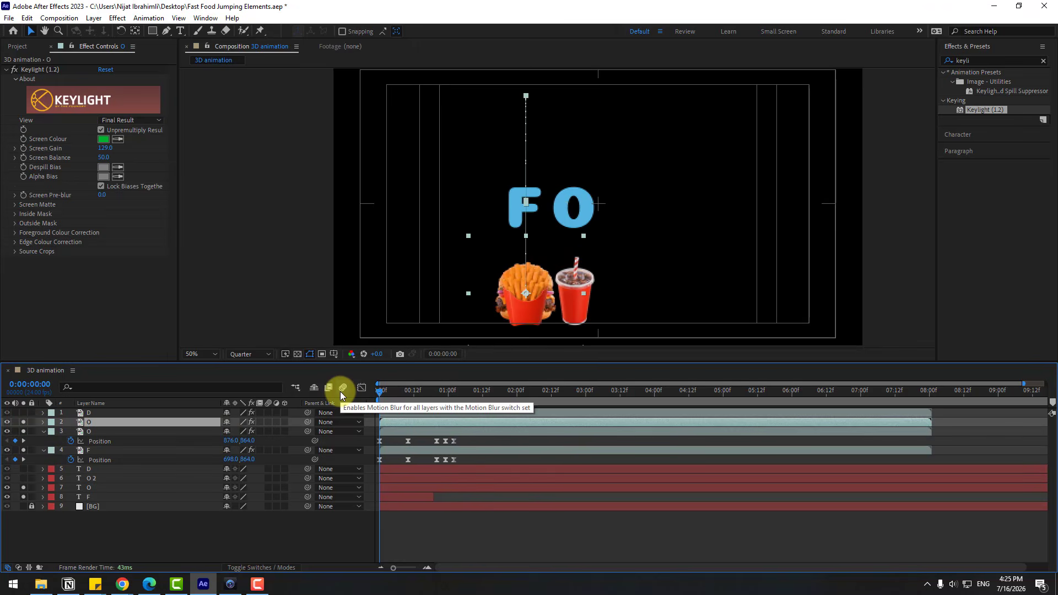
pyautogui.hotkey('ctrl', 'v')
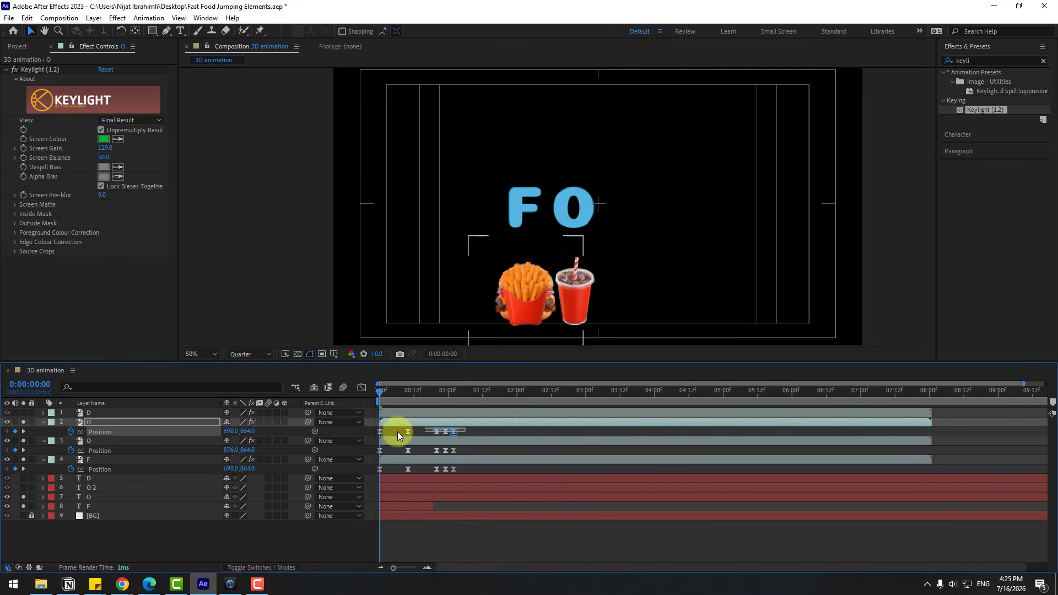
pyautogui.moveTo(450, 397); pyautogui.dragTo(457, 397)
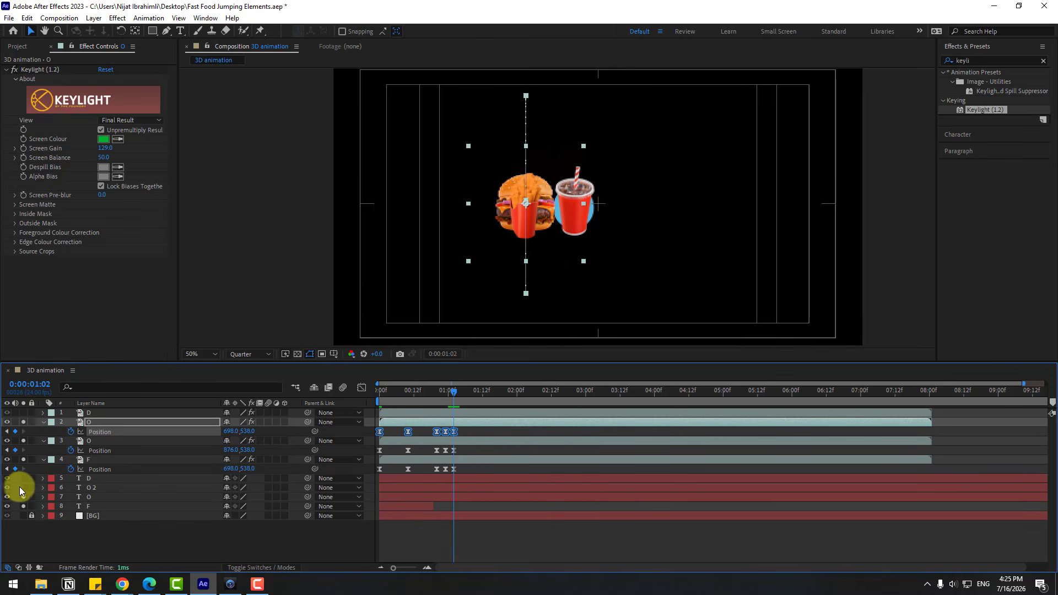
pyautogui.click(7, 497)
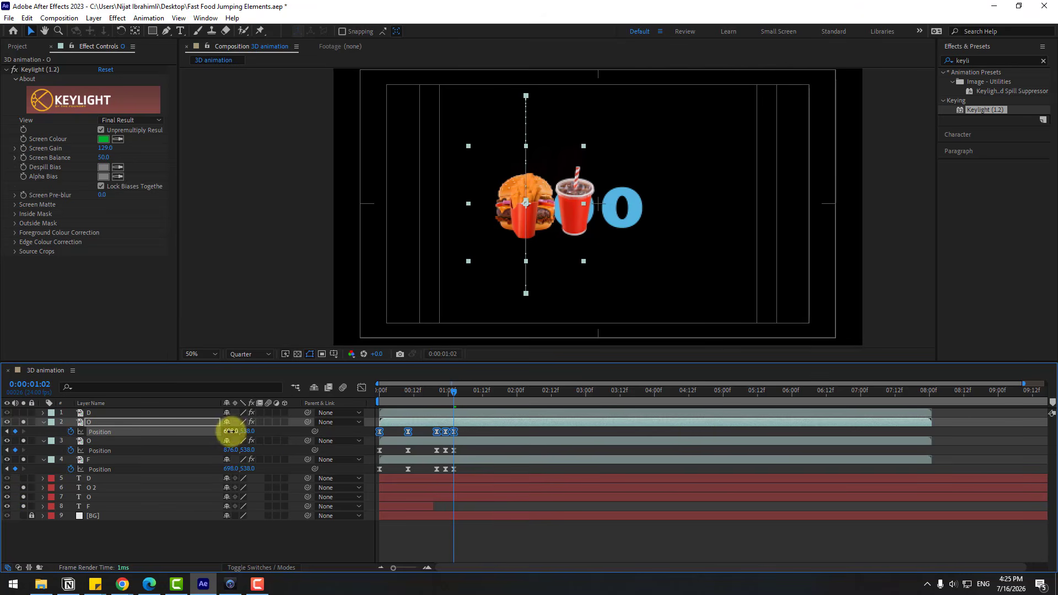
pyautogui.moveTo(230, 432); pyautogui.dragTo(428, 430)
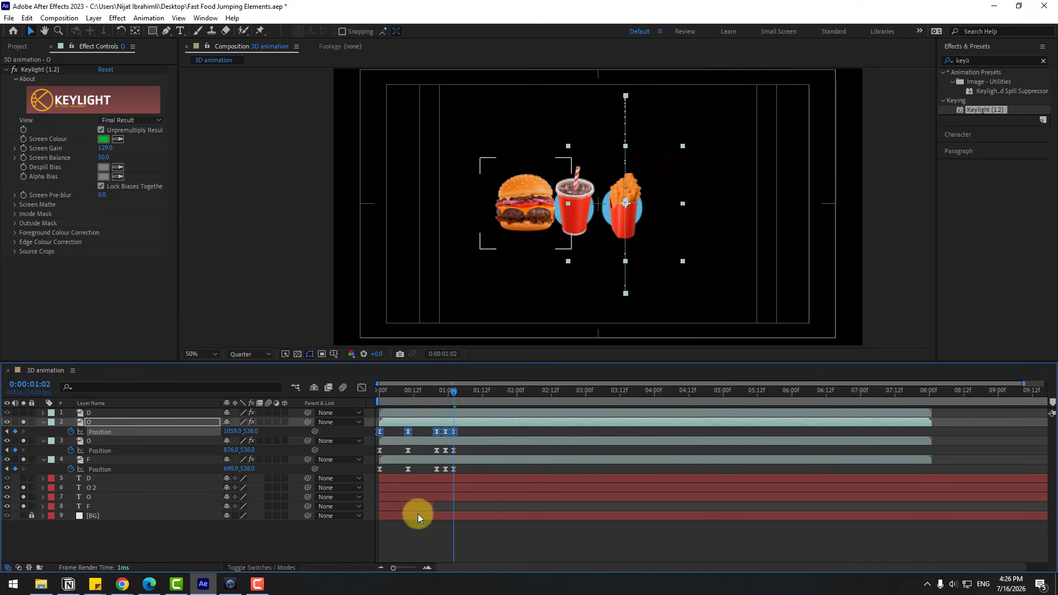
# Paste the jump keyframes onto the soloed chicken bucket layer at 0:00:00:00 and move its path to horizontal position 1257 over the D
pyautogui.click(94, 414)
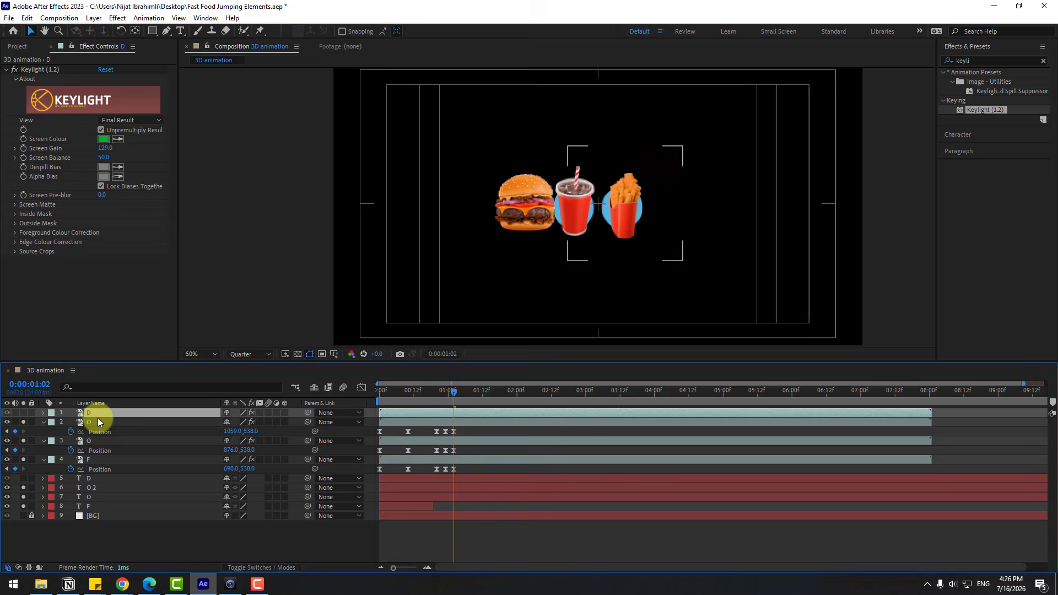
pyautogui.click(23, 413)
pyautogui.moveTo(450, 403); pyautogui.dragTo(350, 389)
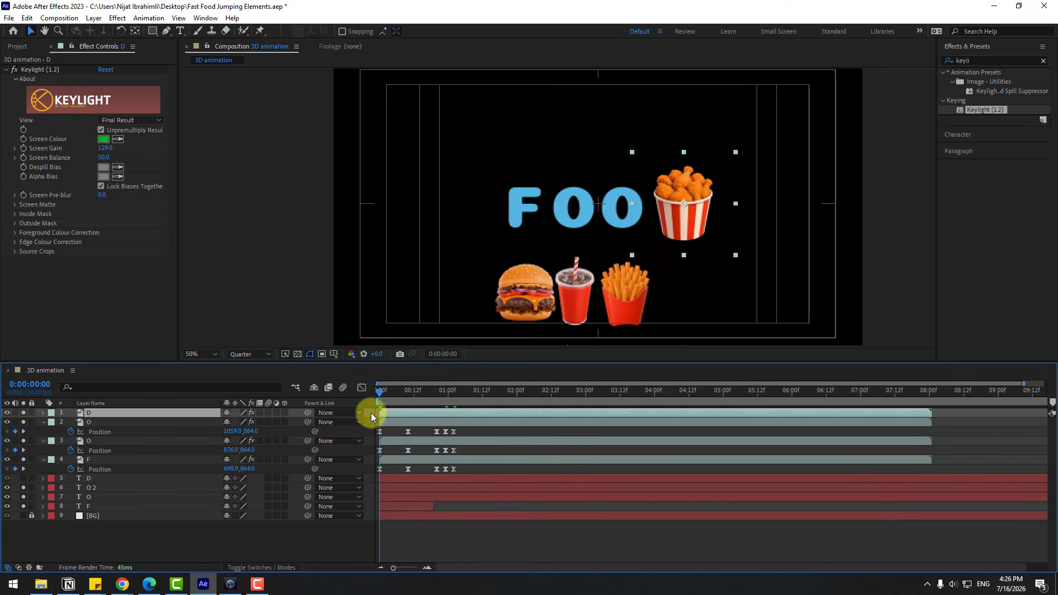
pyautogui.hotkey('ctrl', 'v')
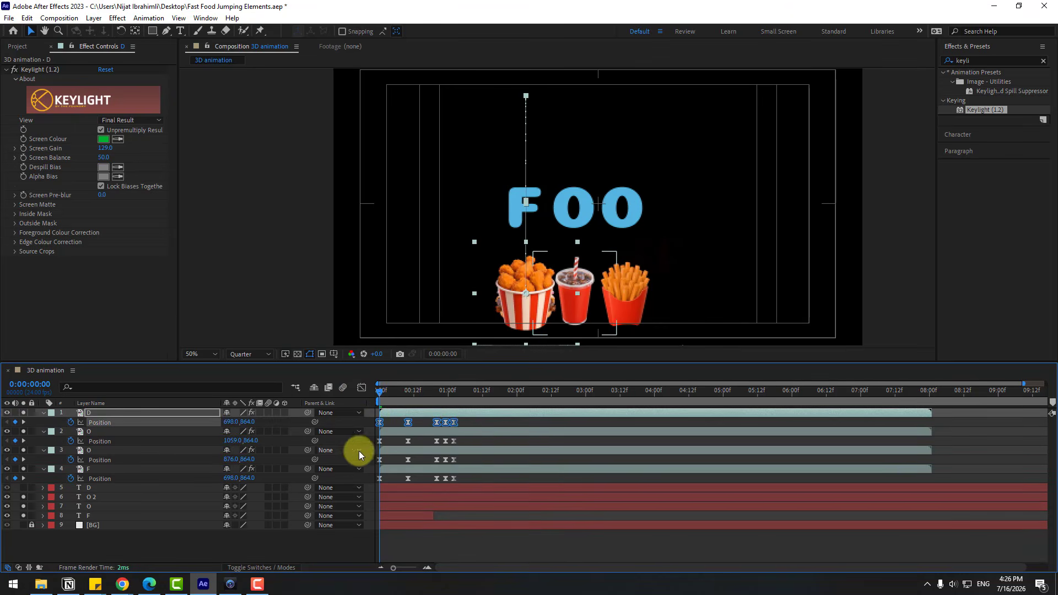
pyautogui.click(451, 391)
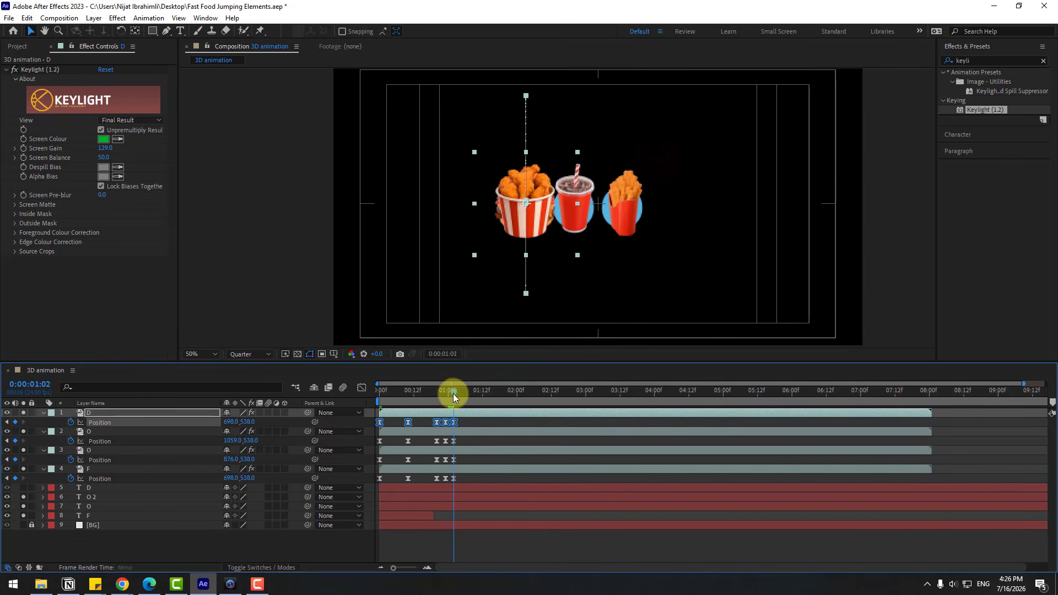
pyautogui.click(24, 489)
pyautogui.moveTo(232, 422); pyautogui.dragTo(548, 427)
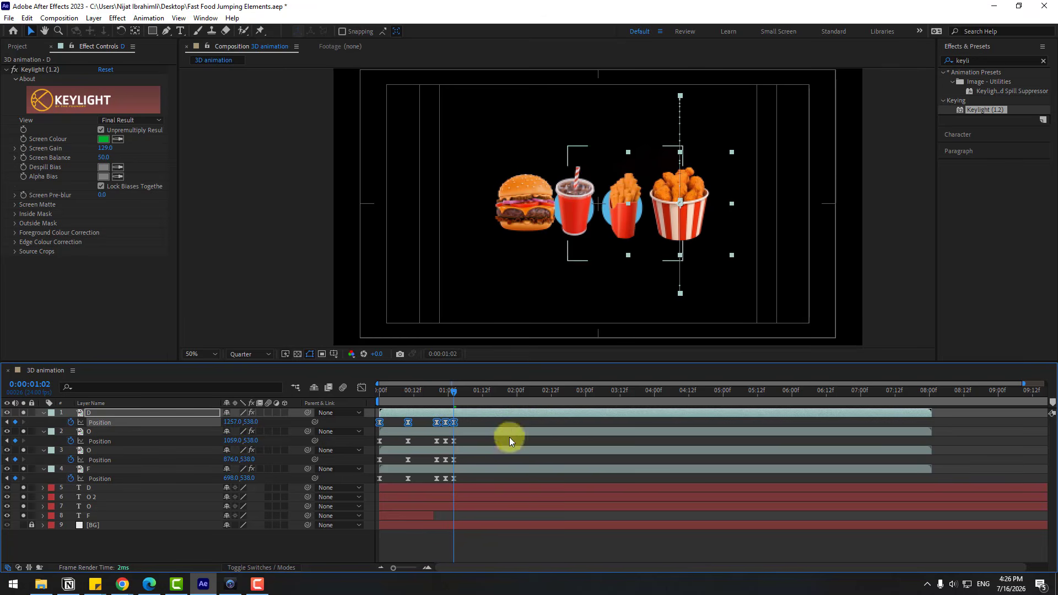
# Stagger the drink, fries and chicken layers after the cheeseburger, each starting two or three frames after the previous one, and preview with solo off
pyautogui.click(272, 555)
pyautogui.click(408, 452)
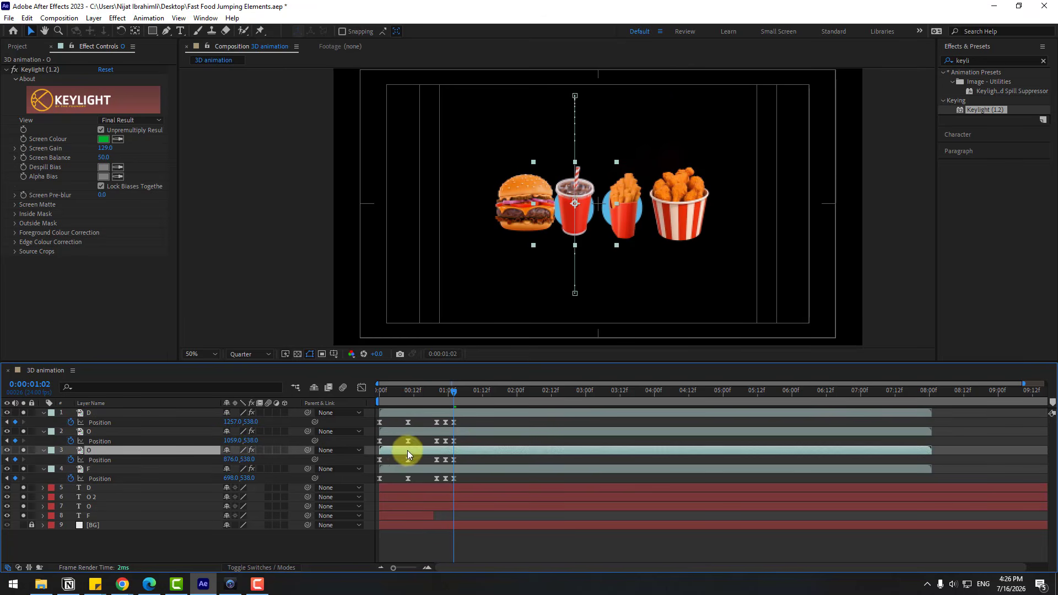
pyautogui.moveTo(408, 453); pyautogui.dragTo(422, 417)
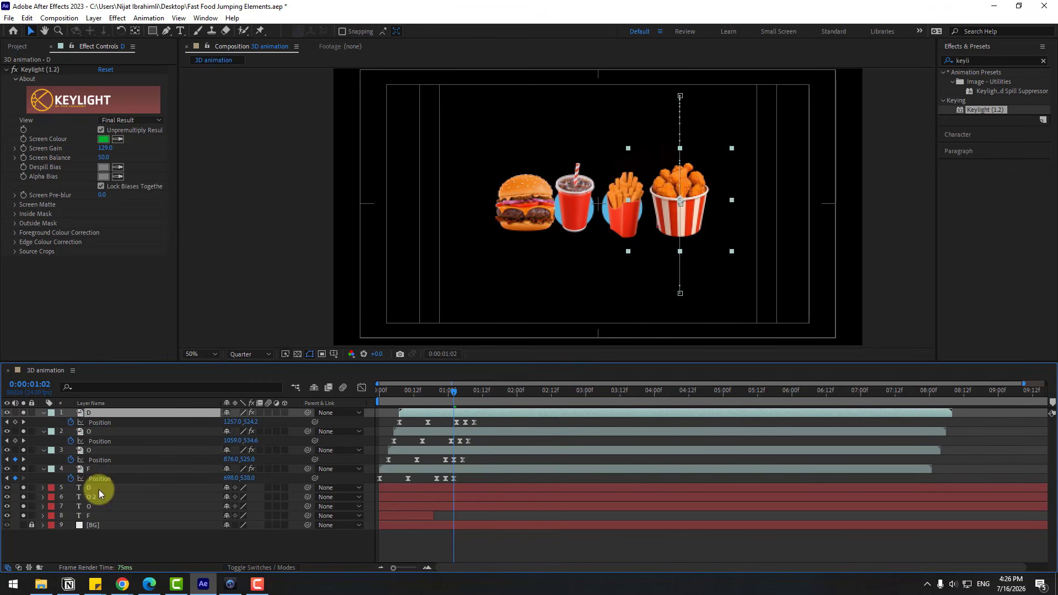
pyautogui.moveTo(23, 420); pyautogui.dragTo(68, 541)
pyautogui.press('space')
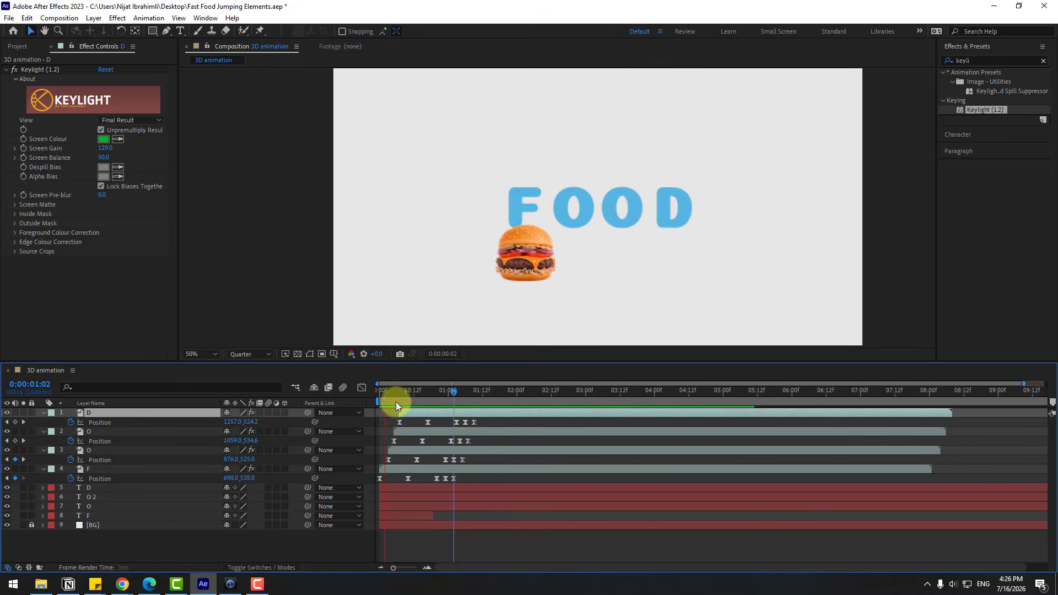
# Split the first O text layer at 0:00:00:22 and remove the part after the cut
pyautogui.moveTo(388, 395); pyautogui.dragTo(444, 401)
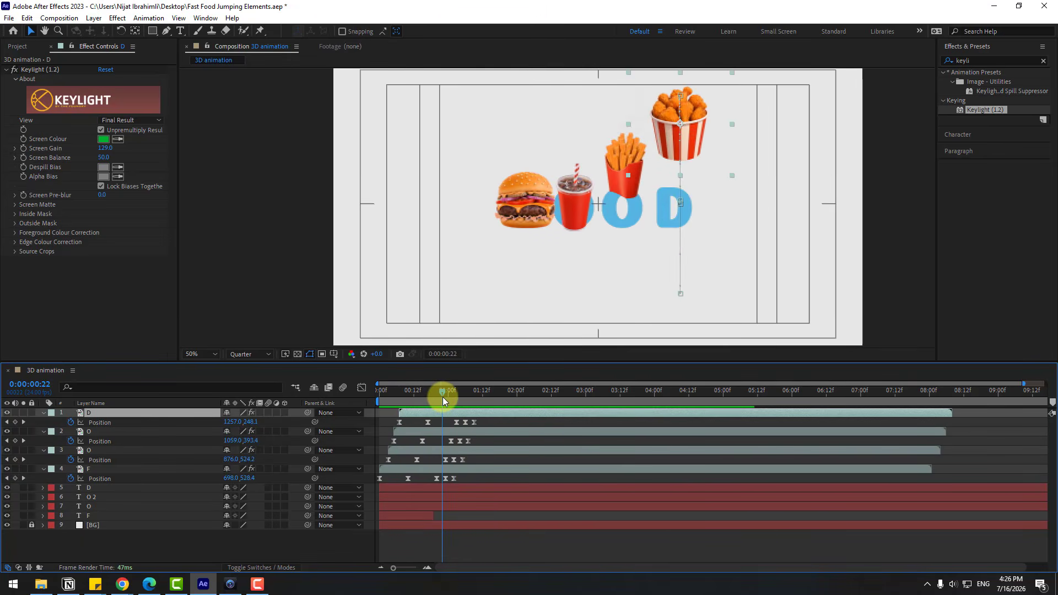
pyautogui.click(89, 506)
pyautogui.click(28, 18)
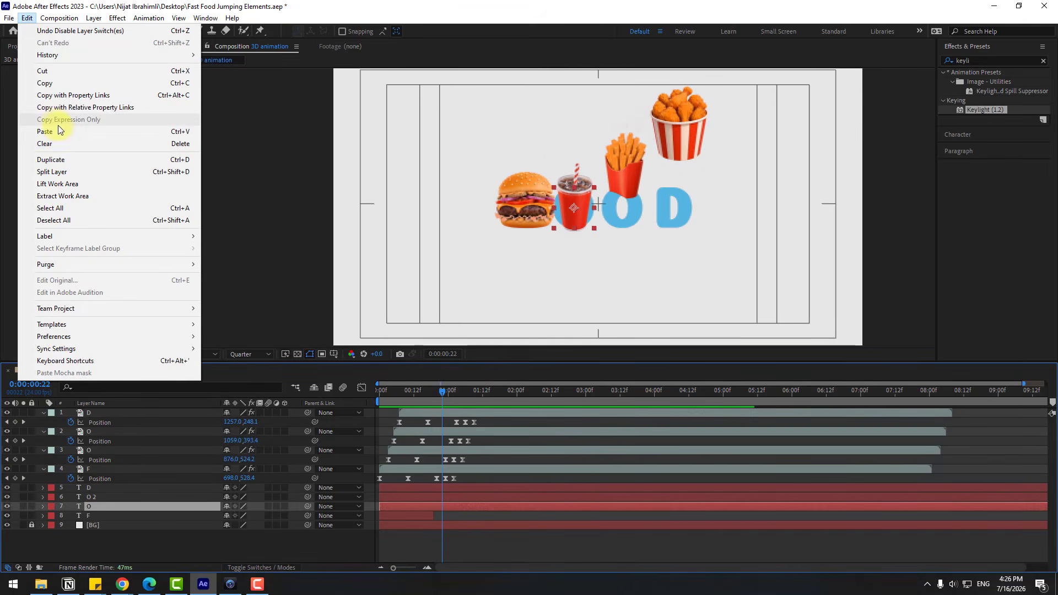
pyautogui.click(71, 172)
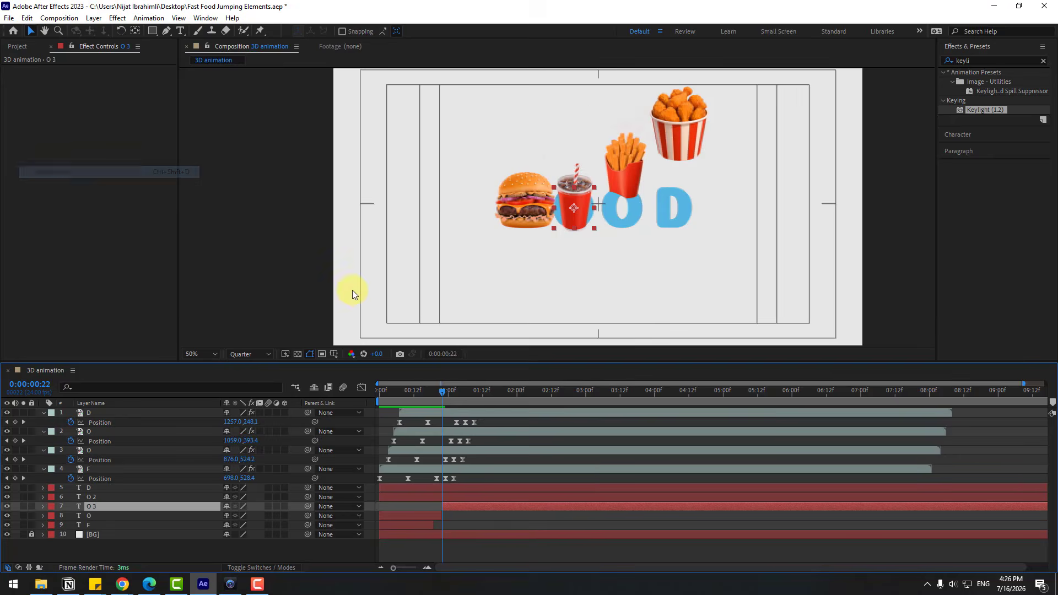
# Split the O 2 text layer at 0:00:01:00 and delete the part after the cut
pyautogui.moveTo(416, 402); pyautogui.dragTo(449, 399)
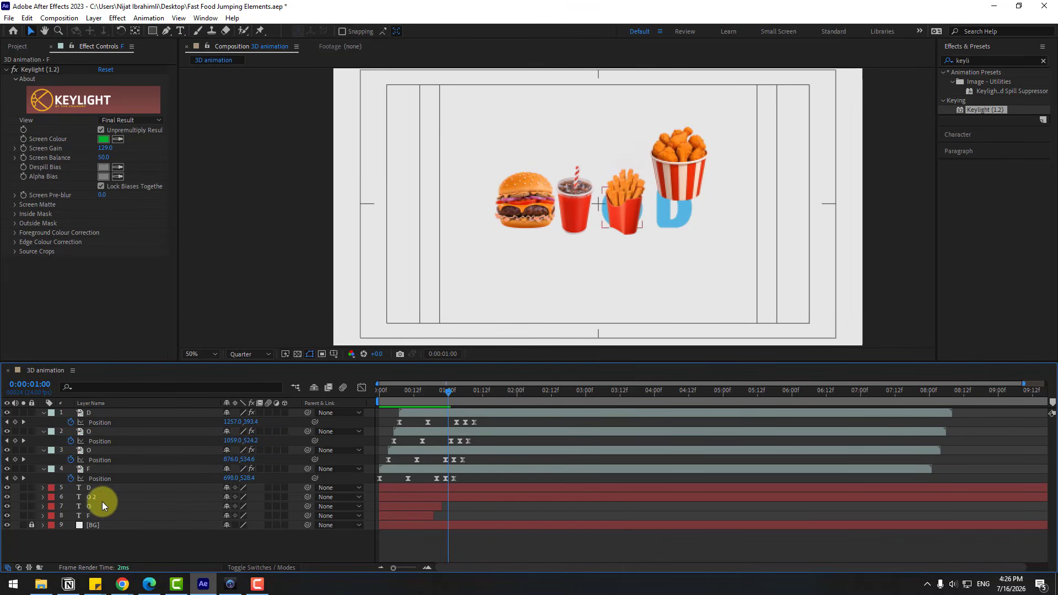
pyautogui.moveTo(102, 501); pyautogui.dragTo(384, 506)
pyautogui.click(9, 17)
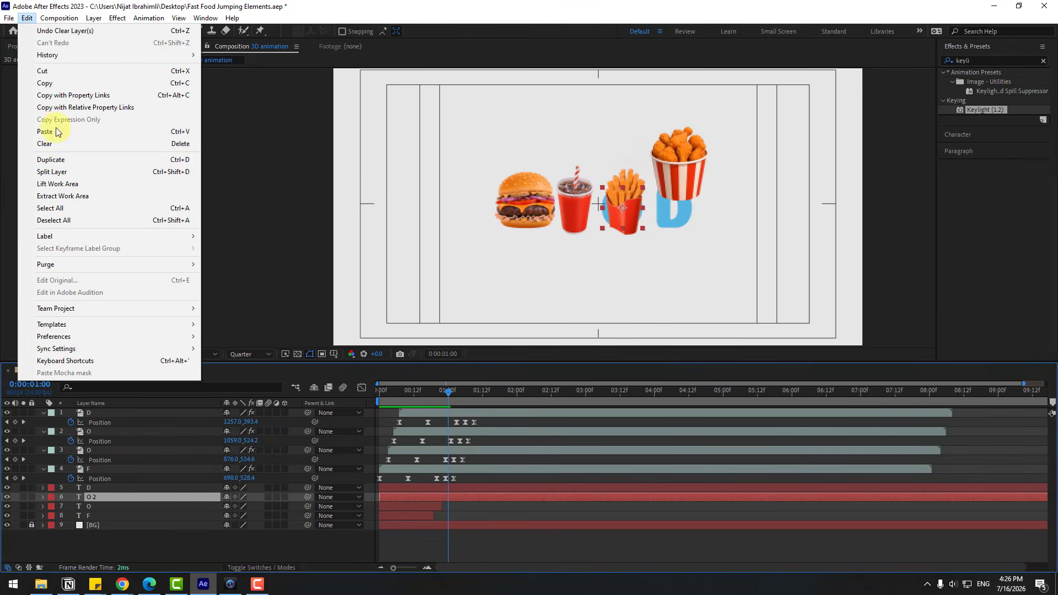
pyautogui.click(83, 175)
pyautogui.click(473, 489)
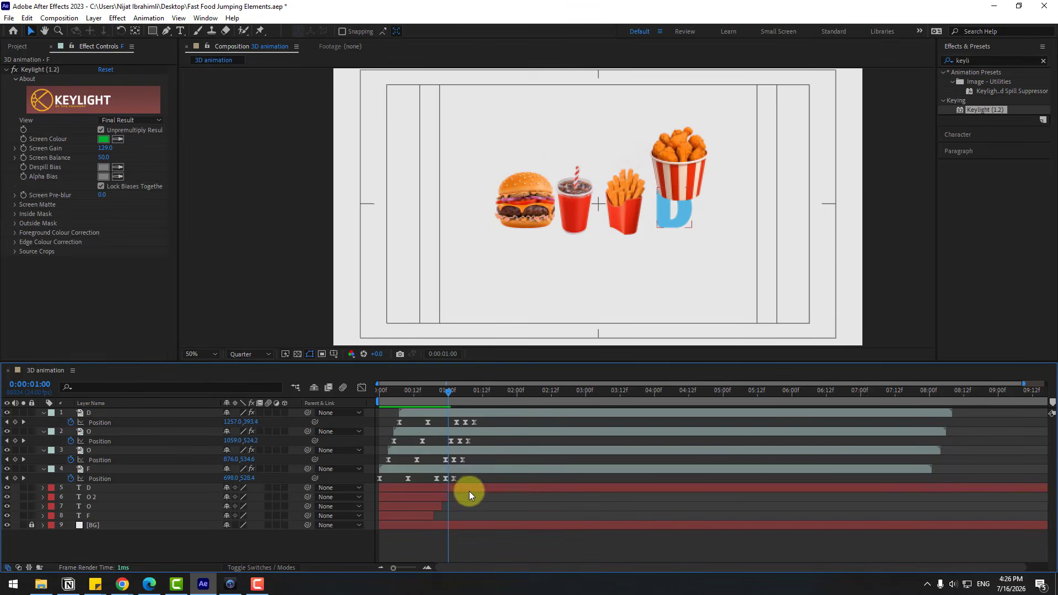
# Split the D text layer at 0:00:01:02 and delete the part after the cut
pyautogui.moveTo(451, 392); pyautogui.dragTo(455, 396)
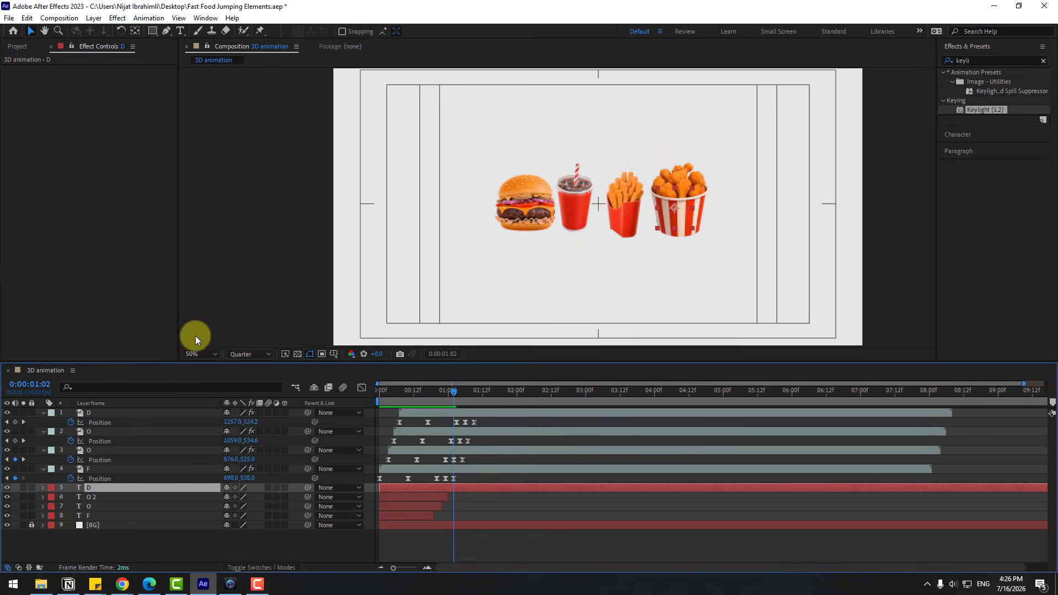
pyautogui.click(27, 18)
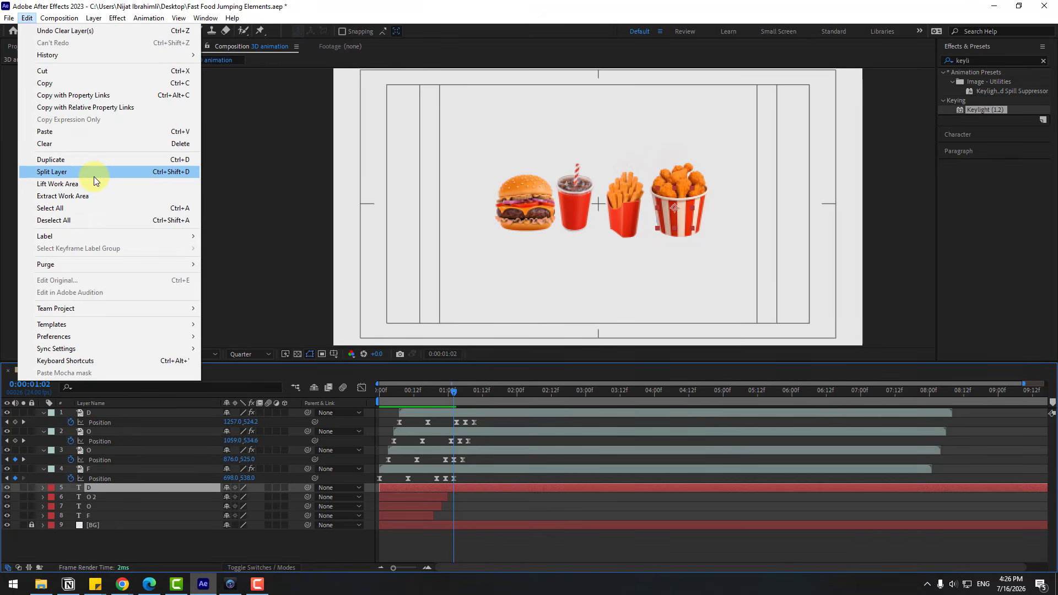
pyautogui.click(95, 175)
# Save the project and preview the four foods jumping up to replace the letters
pyautogui.press('space')
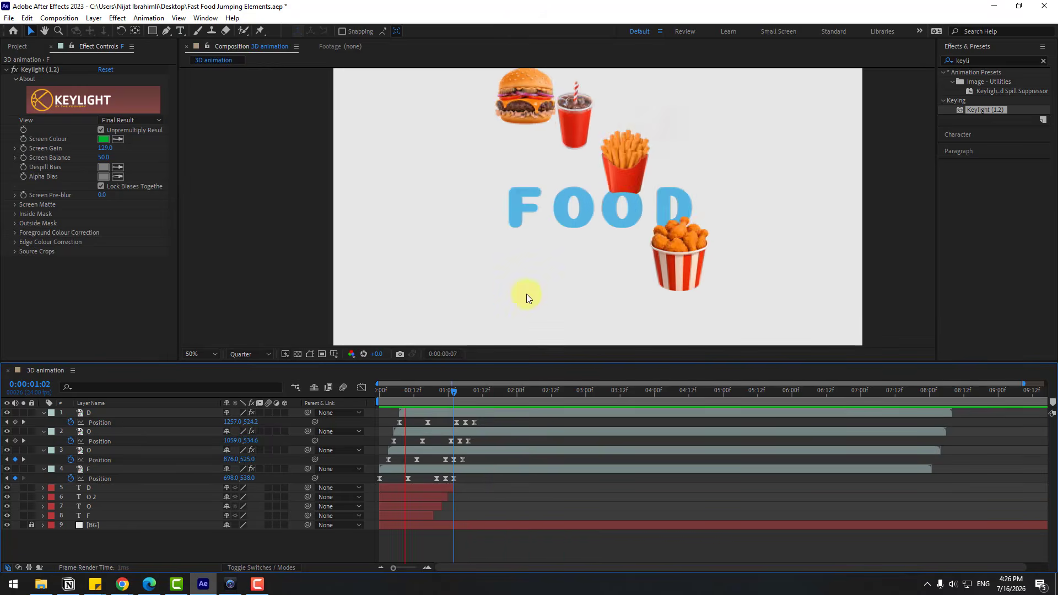
pyautogui.scroll(-2, 525, 295)
pyautogui.press('.')
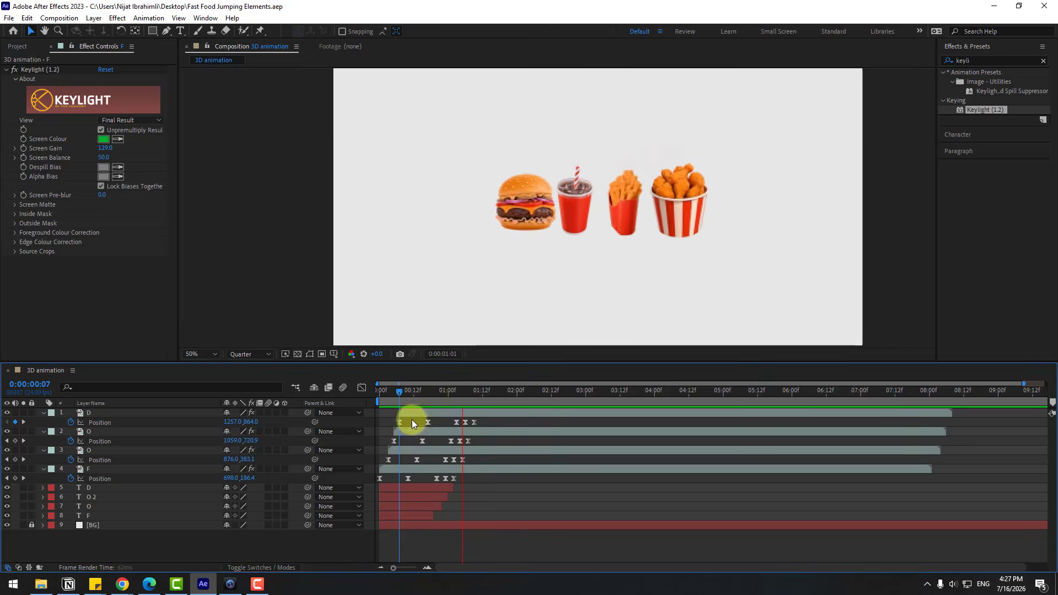
pyautogui.click(419, 390)
pyautogui.moveTo(413, 393); pyautogui.dragTo(408, 393)
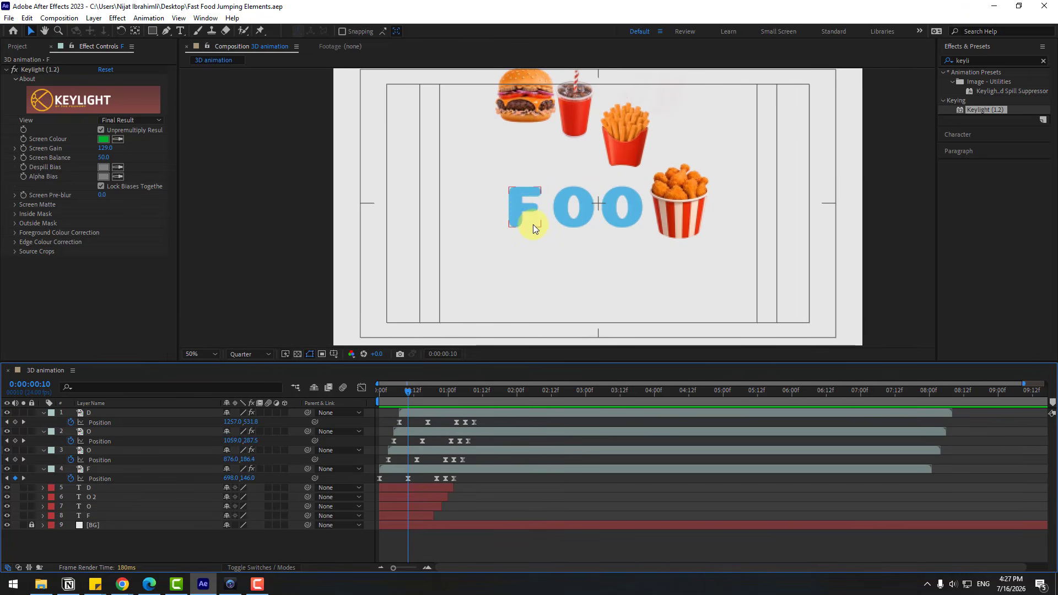
# Keyframe the Scale of the burger video layer F at 23% just after the start of the timeline
pyautogui.moveTo(399, 406); pyautogui.dragTo(380, 406)
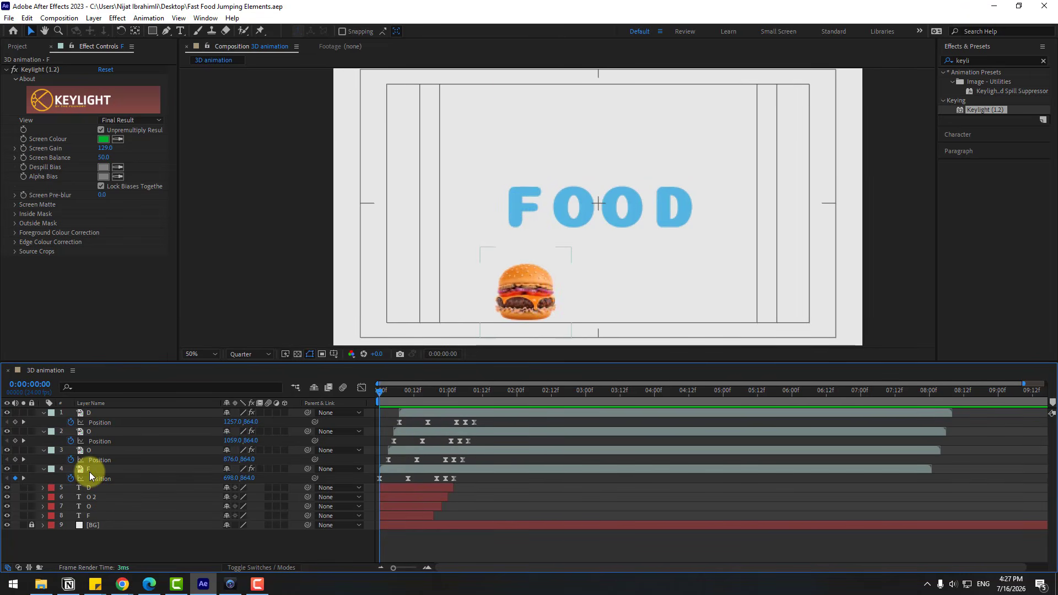
pyautogui.click(91, 473)
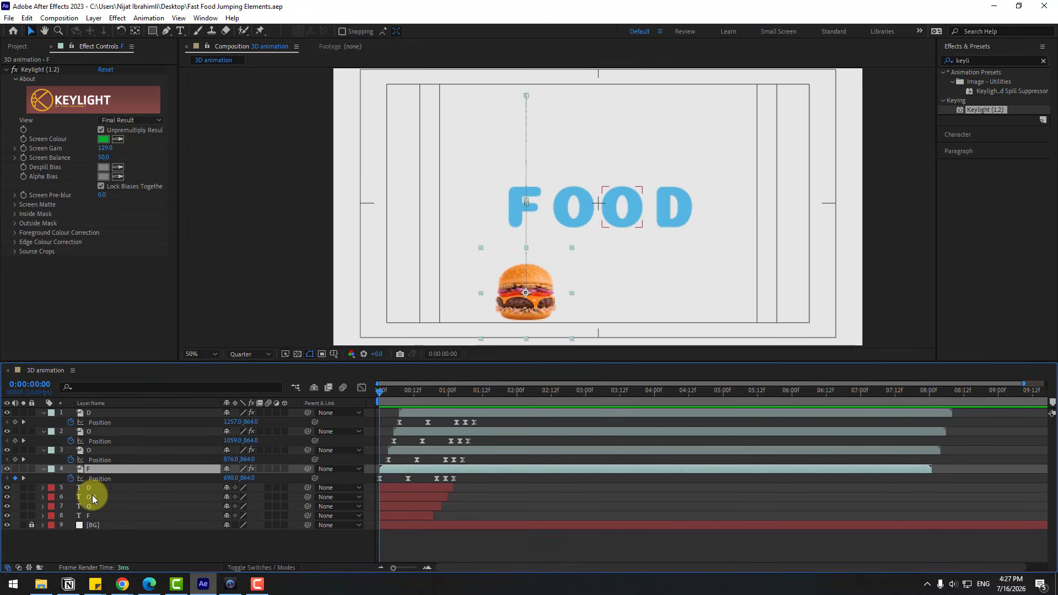
pyautogui.hotkey('shift', 's')
pyautogui.moveTo(381, 394); pyautogui.dragTo(379, 392)
pyautogui.click(71, 488)
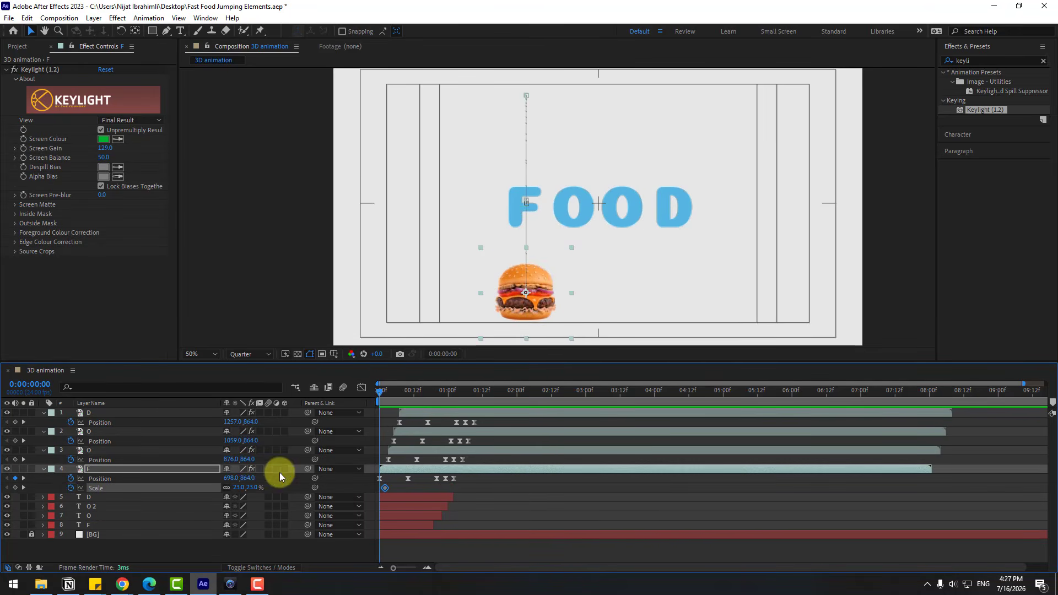
# Set the burger layer's scale to 0% at 0:00:00:00 and preview the burger scaling up as it jumps
pyautogui.click(238, 488)
pyautogui.write('0')
pyautogui.press('Return')
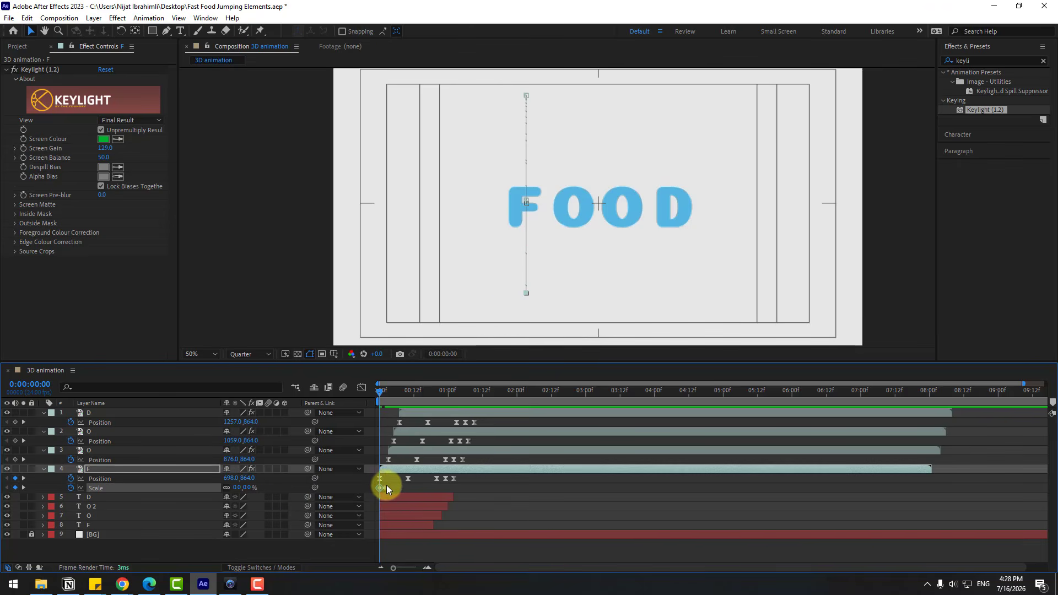
pyautogui.press('space')
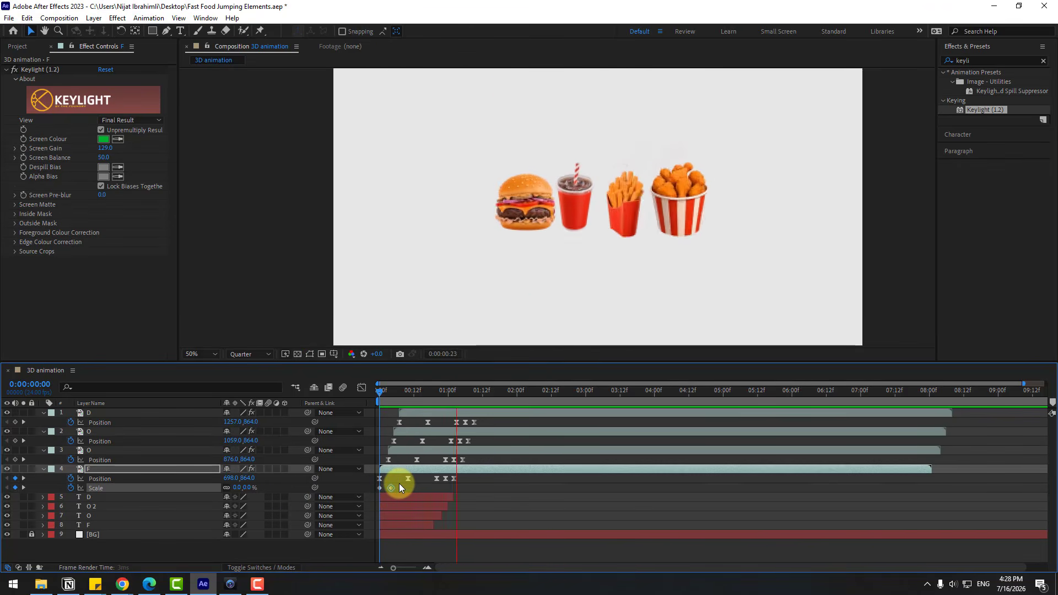
pyautogui.click(505, 392)
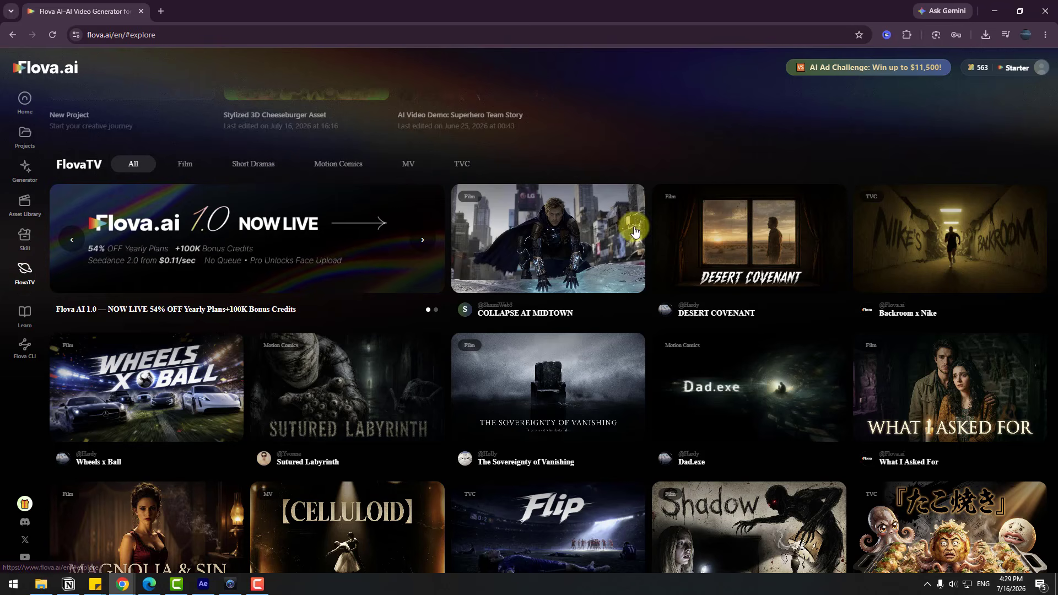
# Switch to Flova.ai in the browser and look through the example videos in the FlovaTV gallery
pyautogui.scroll(-2, 675, 132)
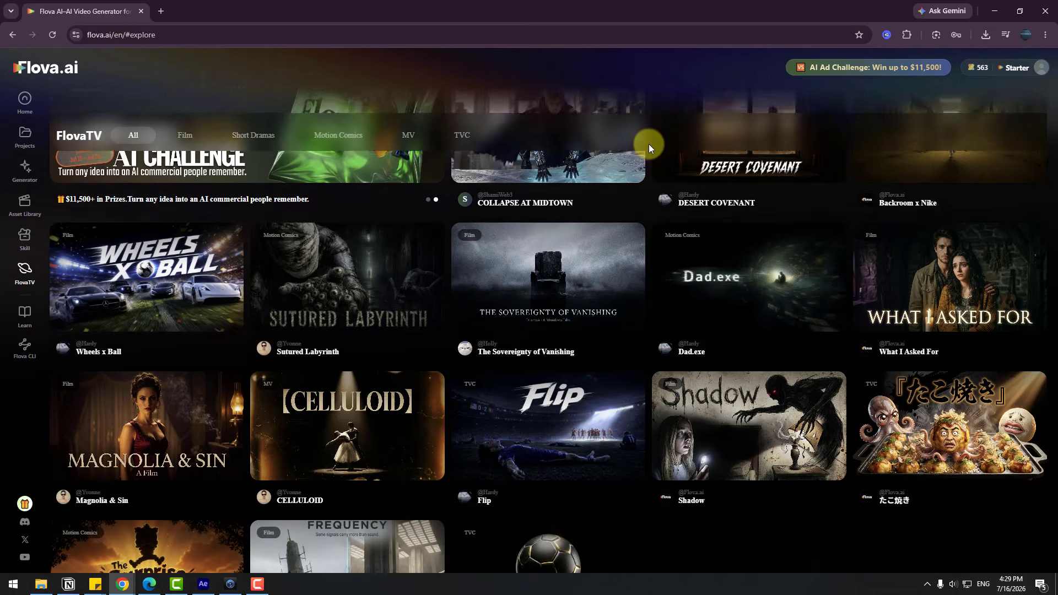
pyautogui.scroll(-4, 650, 144)
pyautogui.scroll(-3, 654, 199)
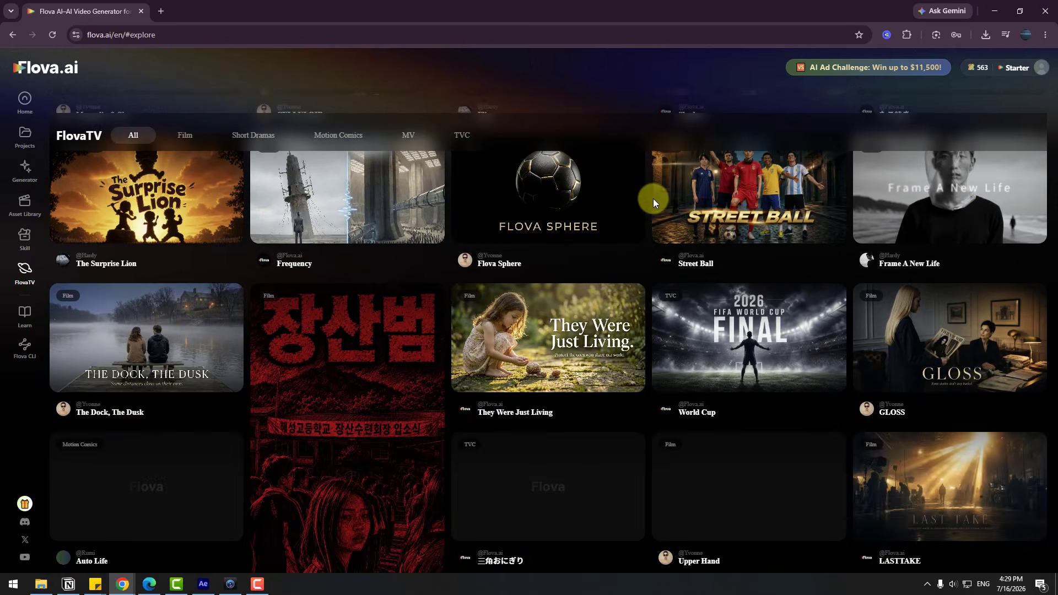
pyautogui.moveTo(325, 197)
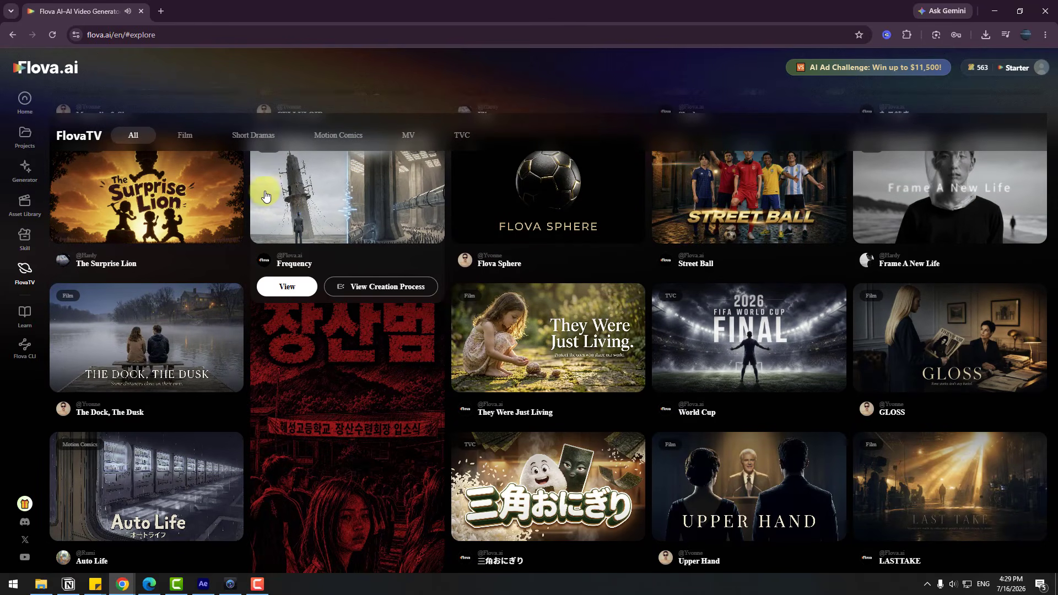
pyautogui.scroll(-10, 249, 200)
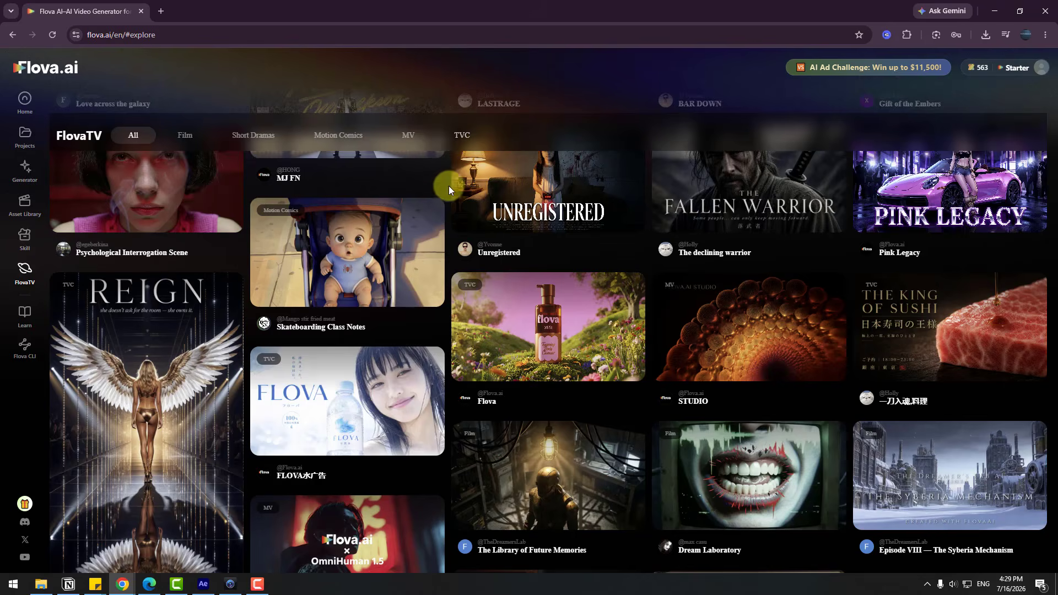
pyautogui.scroll(-8, 449, 186)
pyautogui.scroll(-8, 451, 245)
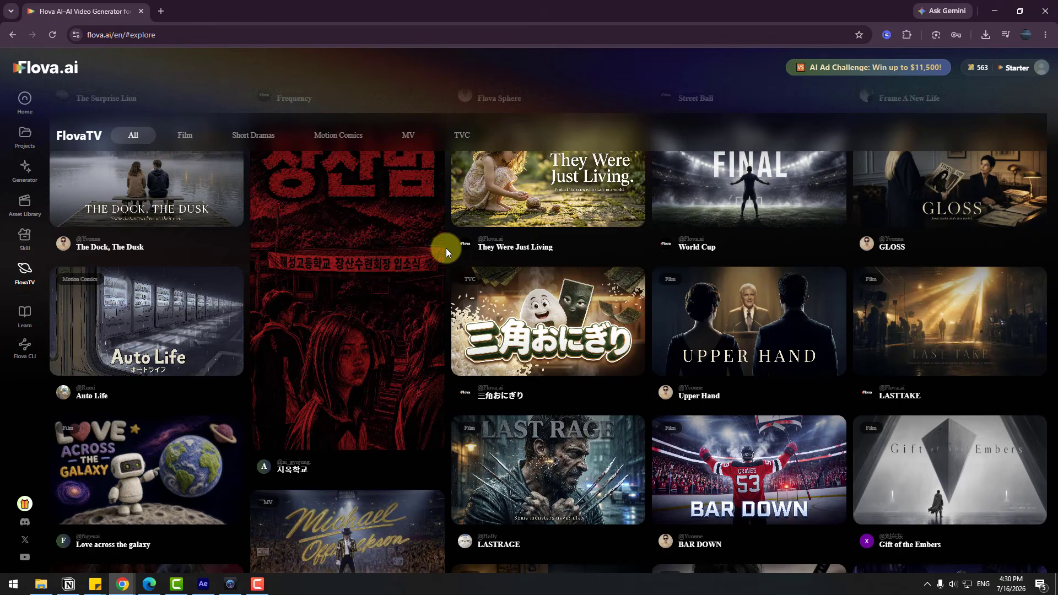
pyautogui.scroll(6, 447, 248)
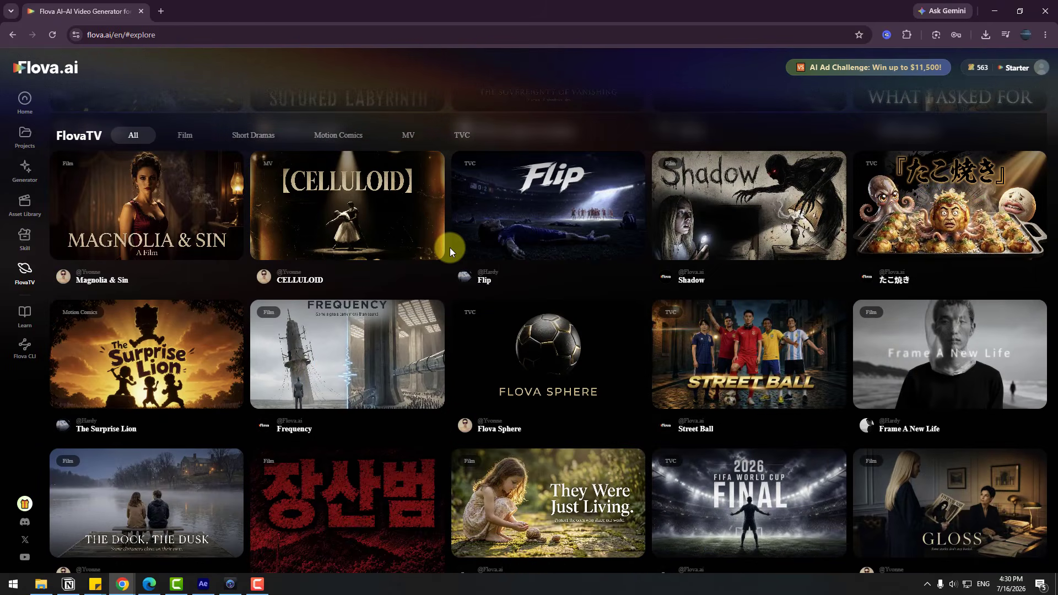
pyautogui.scroll(-7, 450, 247)
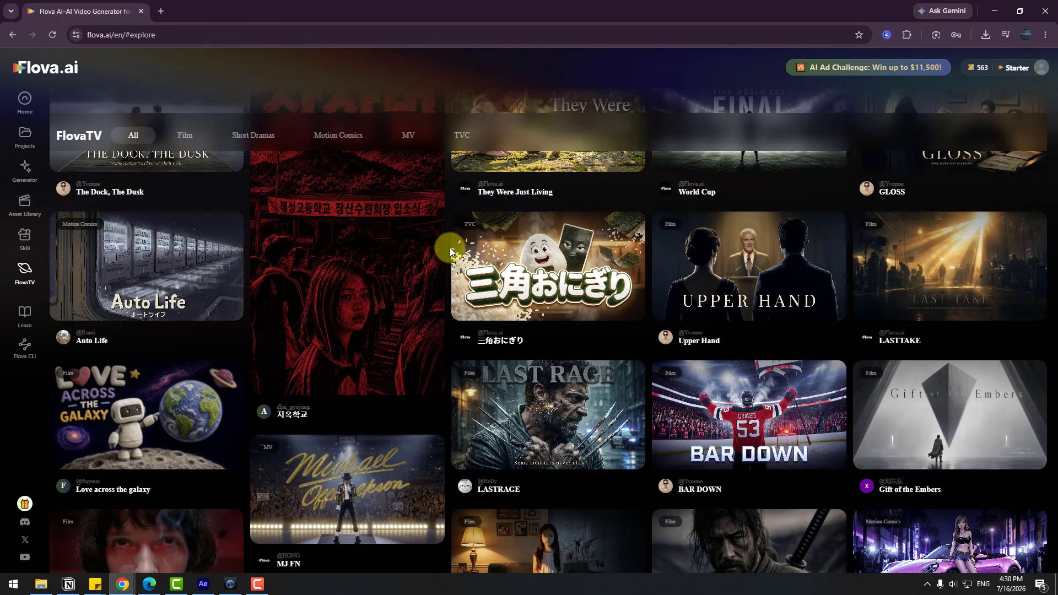
pyautogui.scroll(-8, 449, 251)
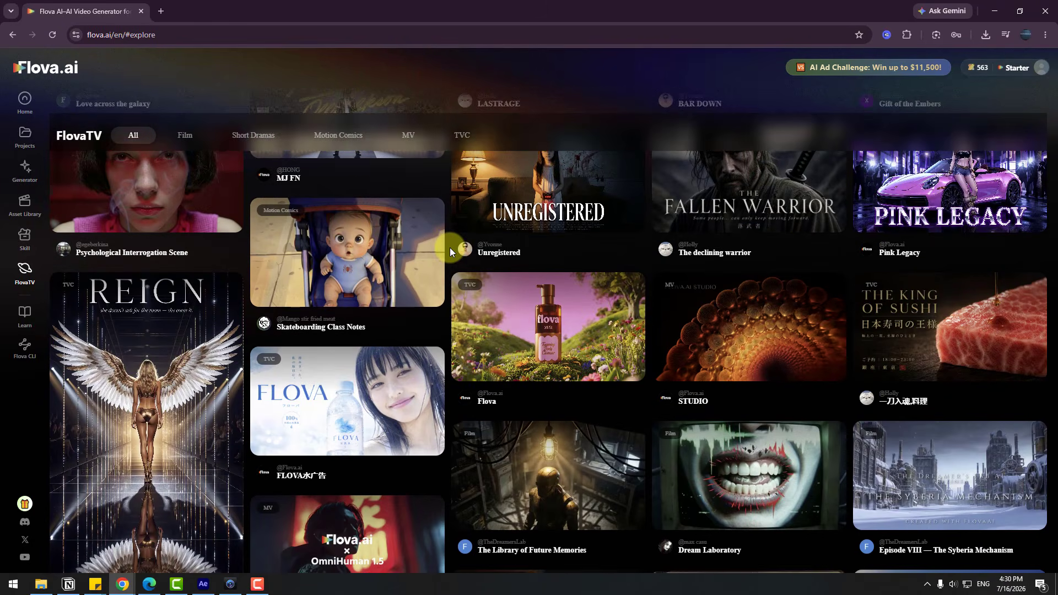